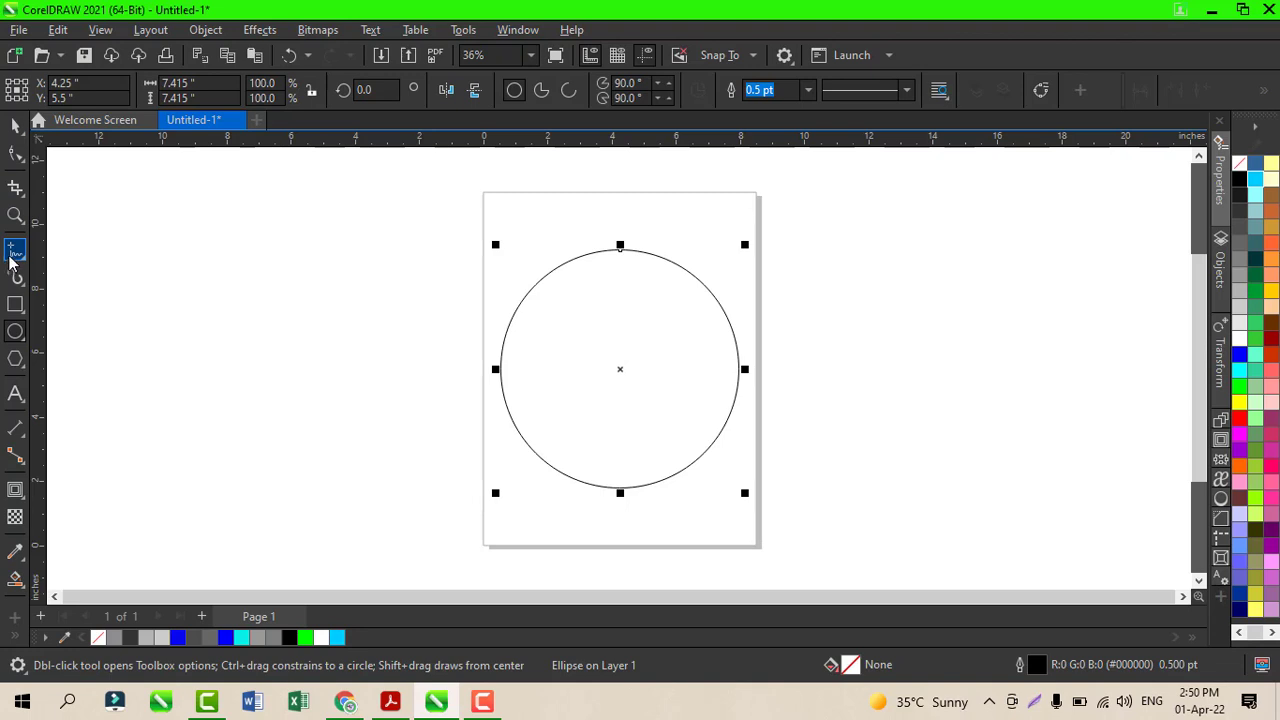
- Draw a vertical freehand line about 8.15 inches long through the circle's center, extending past its upper and lower edges
click(13, 255)
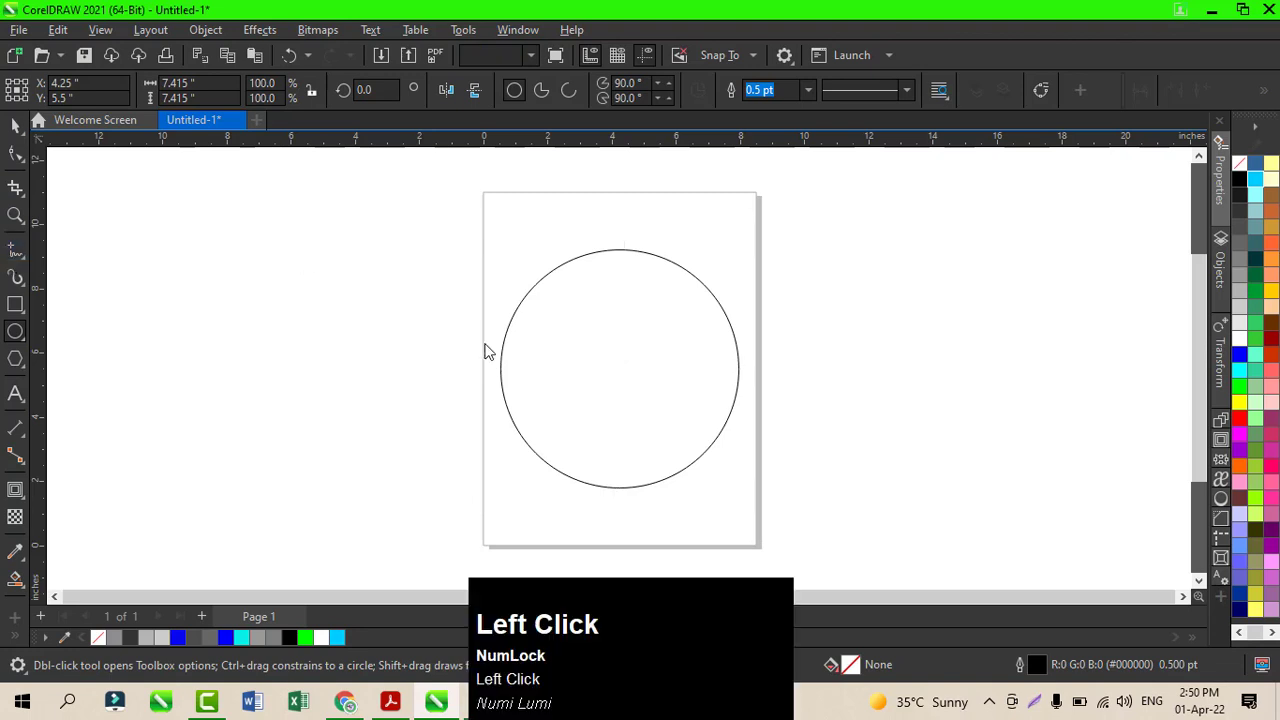
click(620, 369)
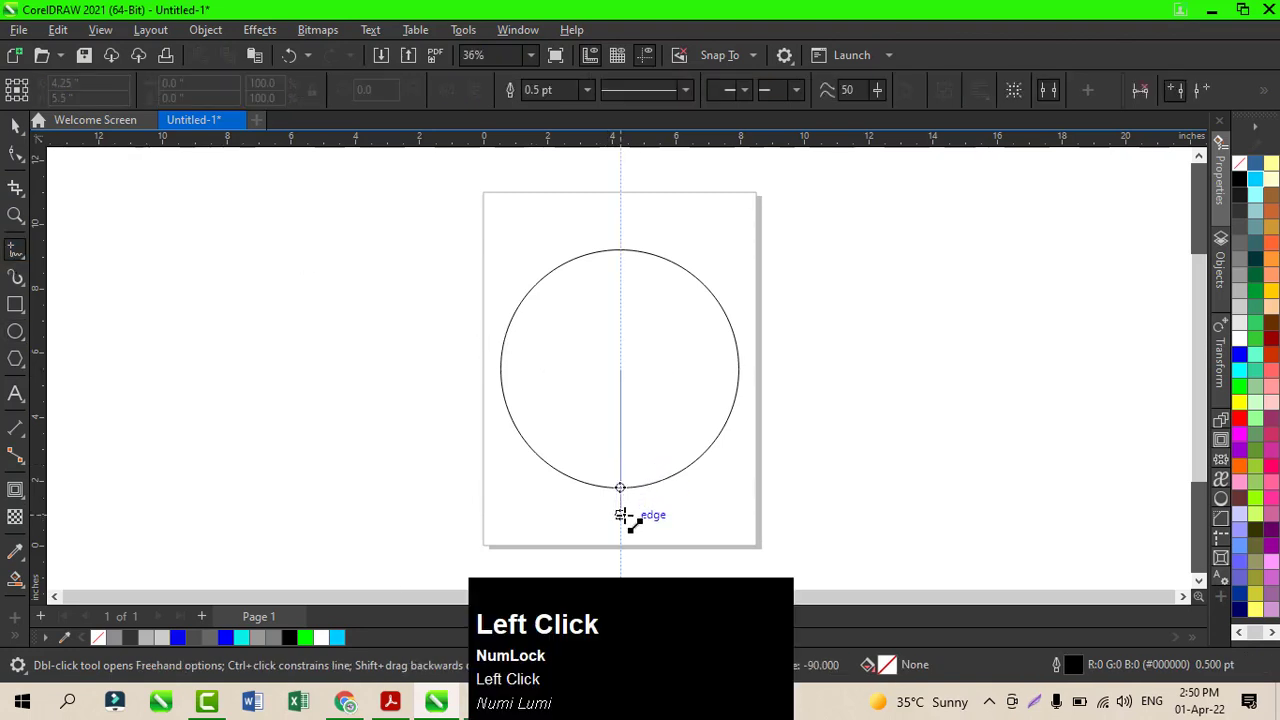
click(621, 508)
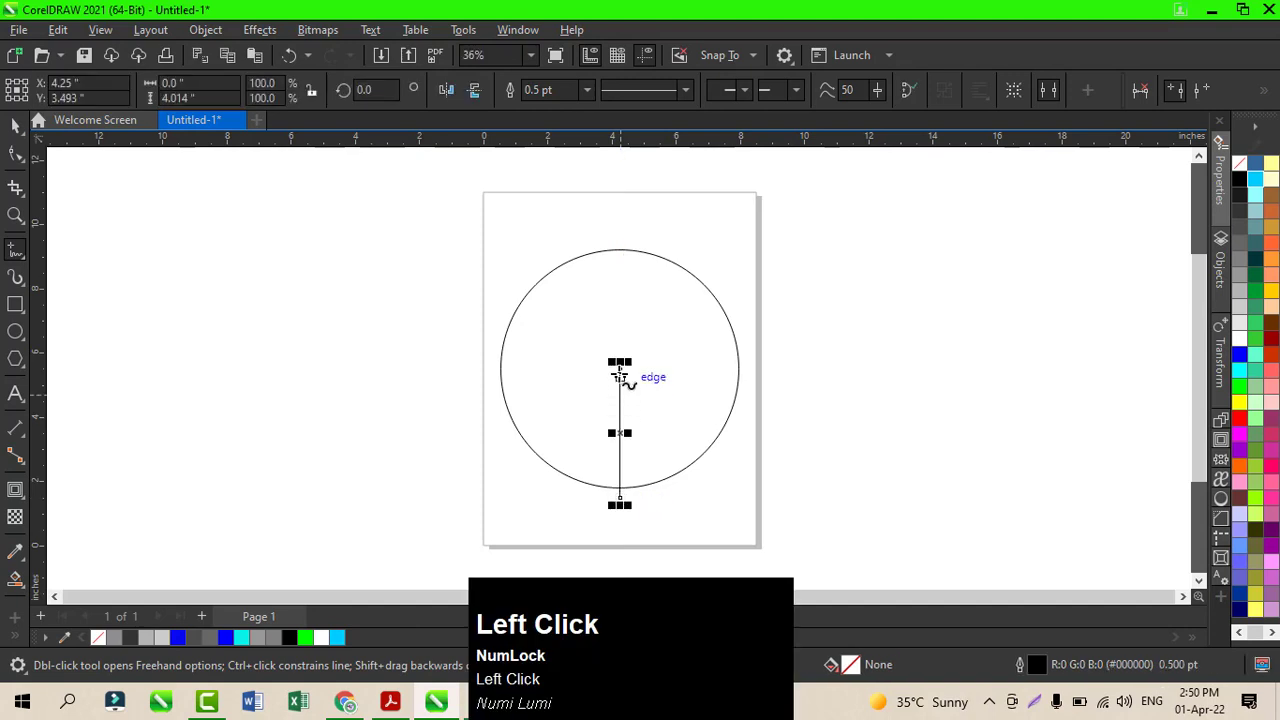
drag(620, 369, 625, 240)
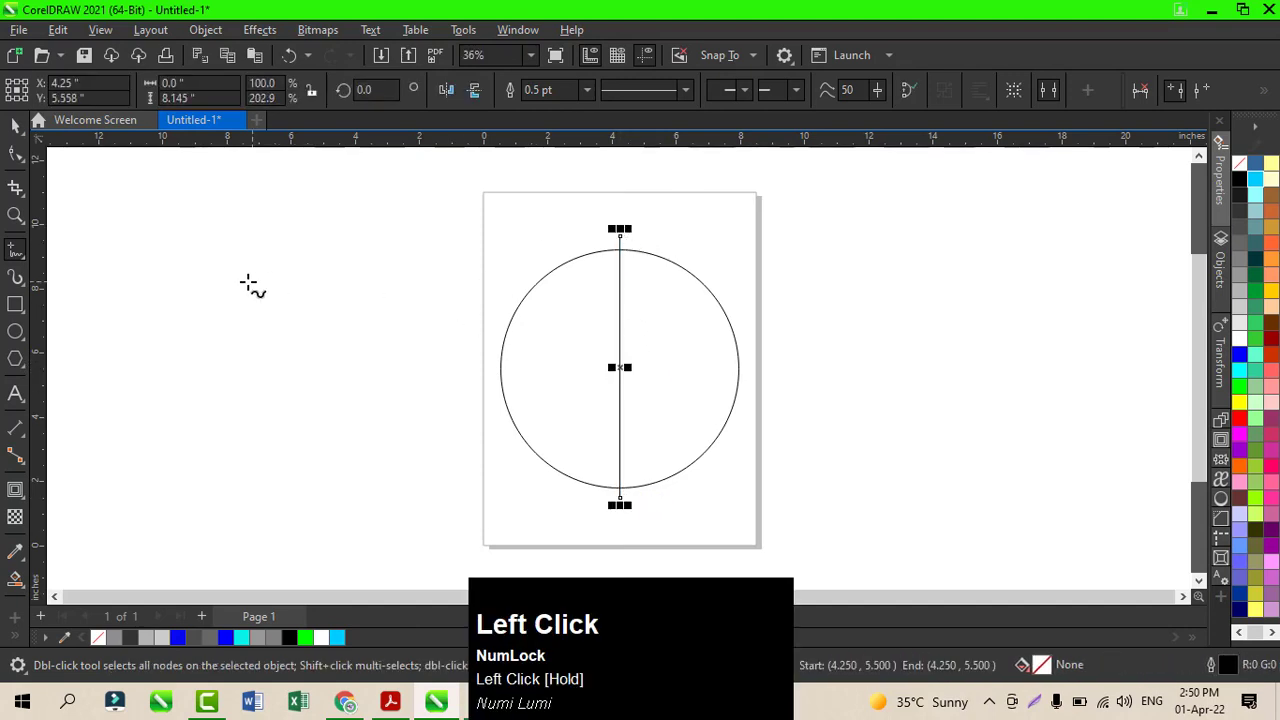
- Draw a square about 3.15 inches wide in the empty area to the left of the page
click(14, 306)
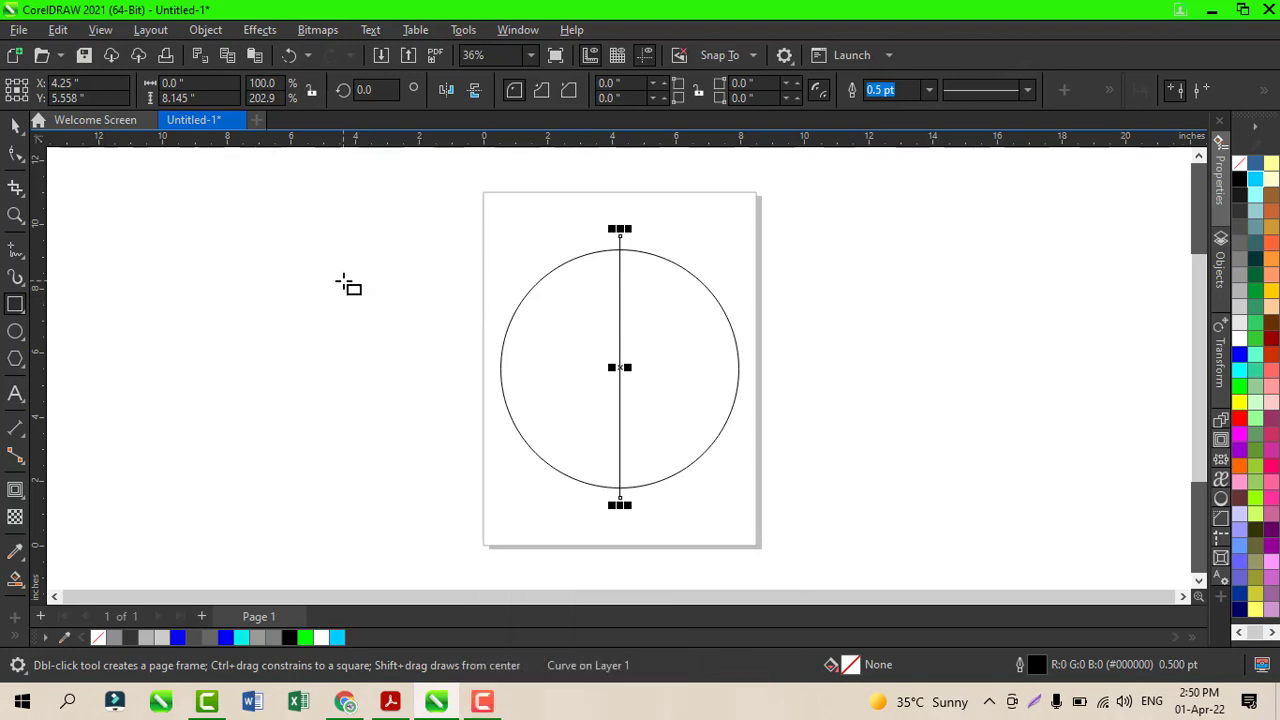
drag(320, 280, 405, 375)
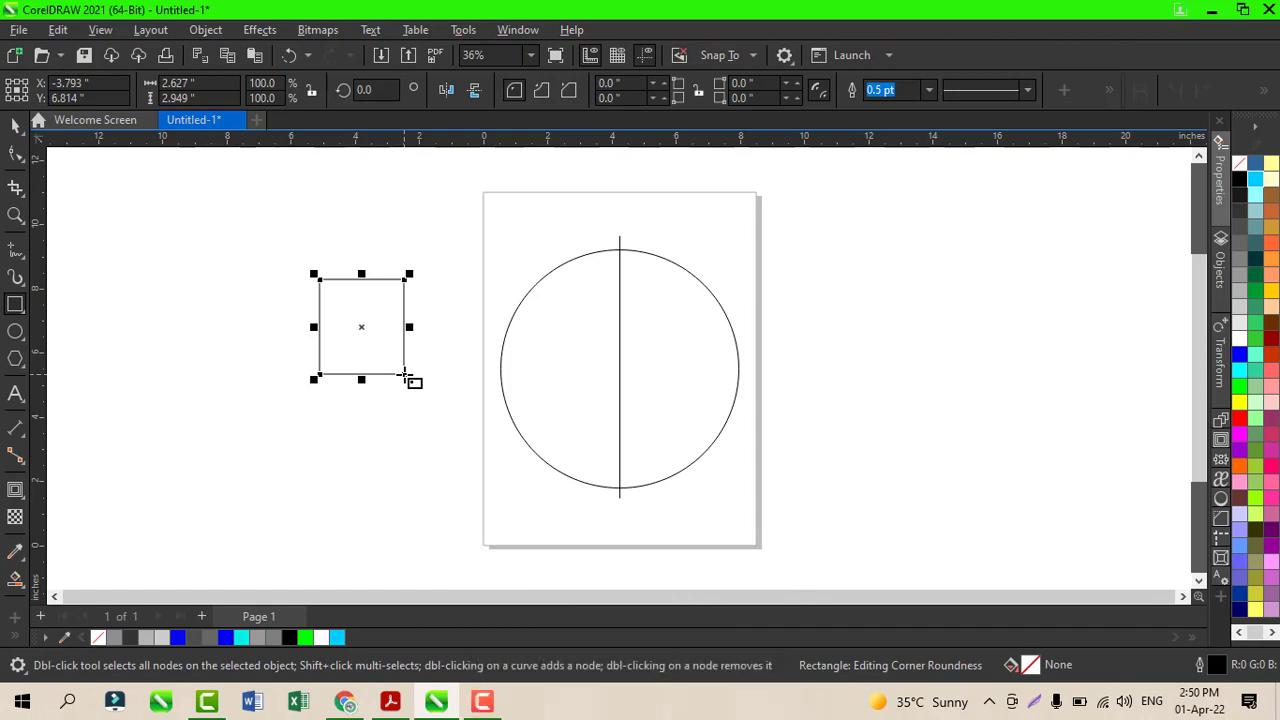
key(ctrl+z)
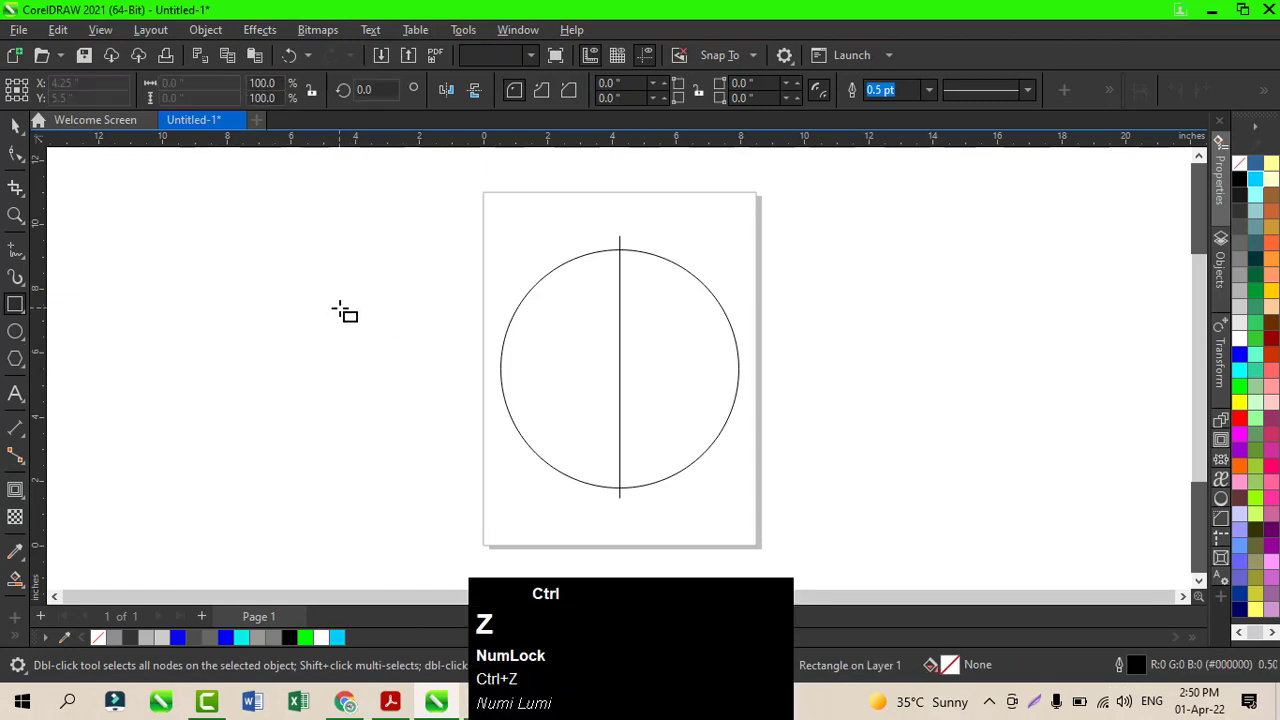
drag(312, 282, 413, 344)
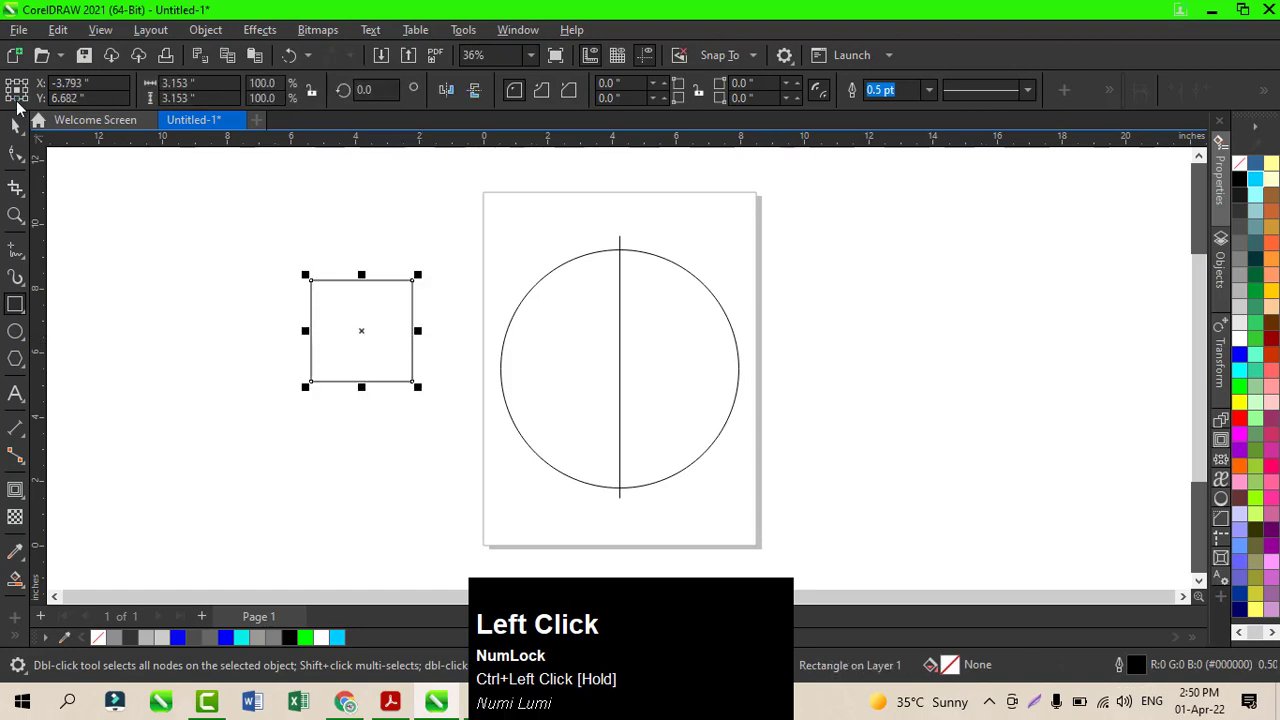
- Round all four corners of the square to a radius of about 1.11 inches
click(15, 124)
click(15, 153)
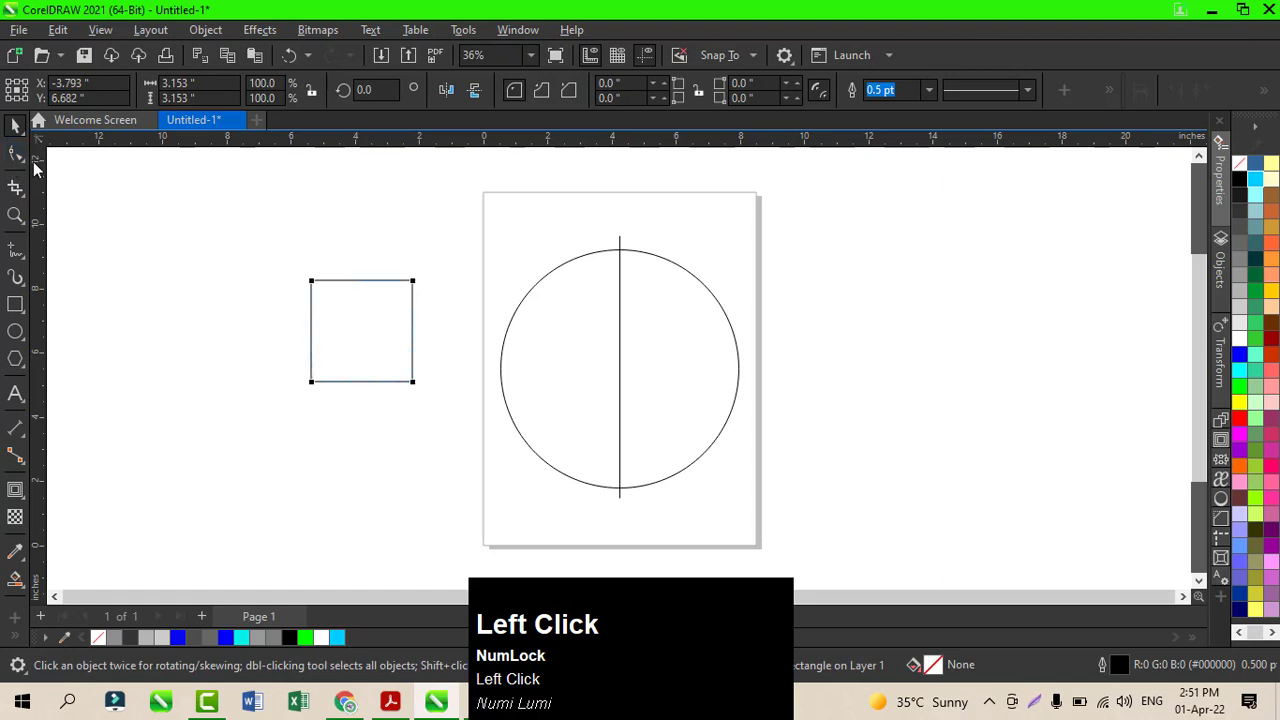
drag(313, 289, 413, 345)
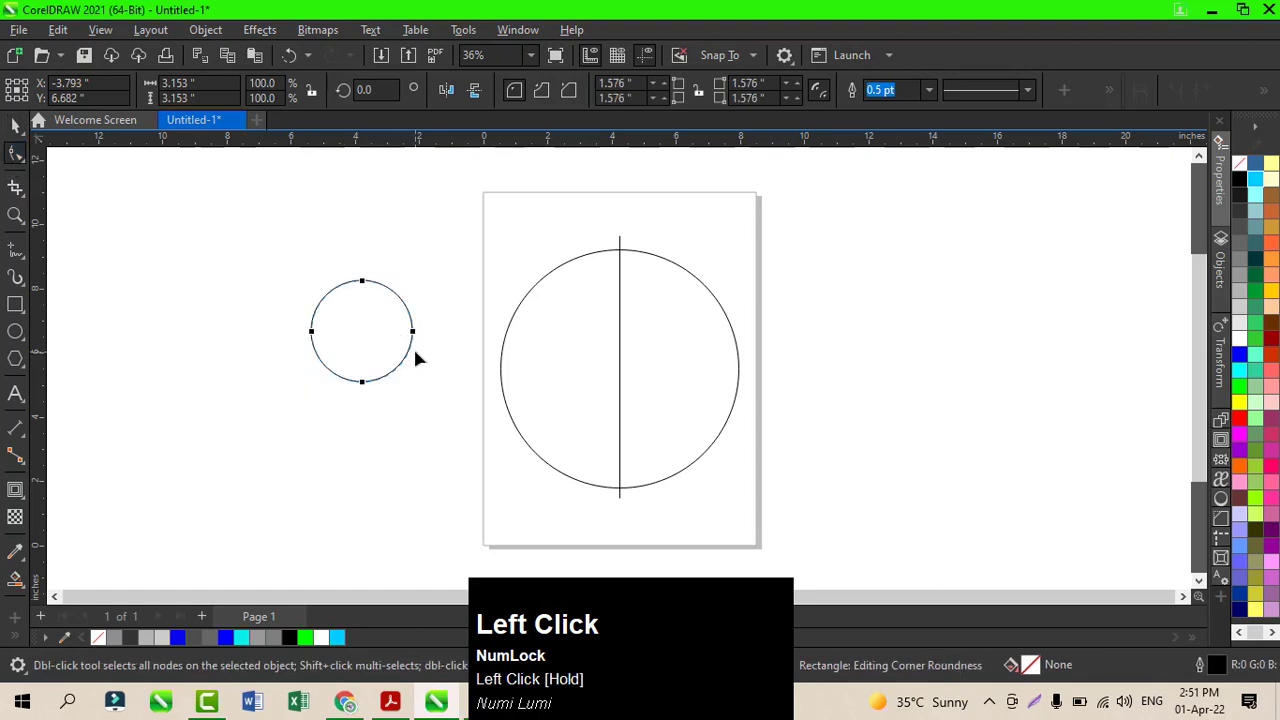
mouse_move(360, 286)
mouse_down()
mouse_move(338, 270)
mouse_move(345, 292)
mouse_up()
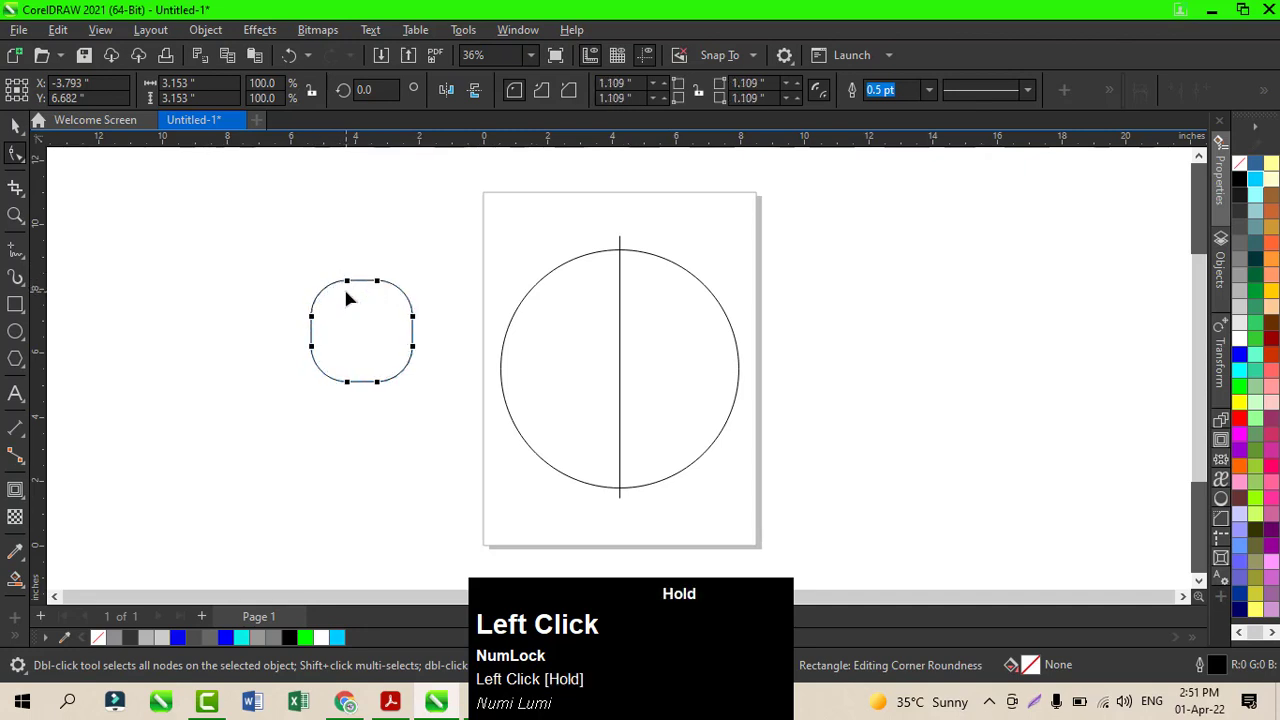
- Align the rounded square's center horizontally and vertically with the center of the large circle
click(18, 124)
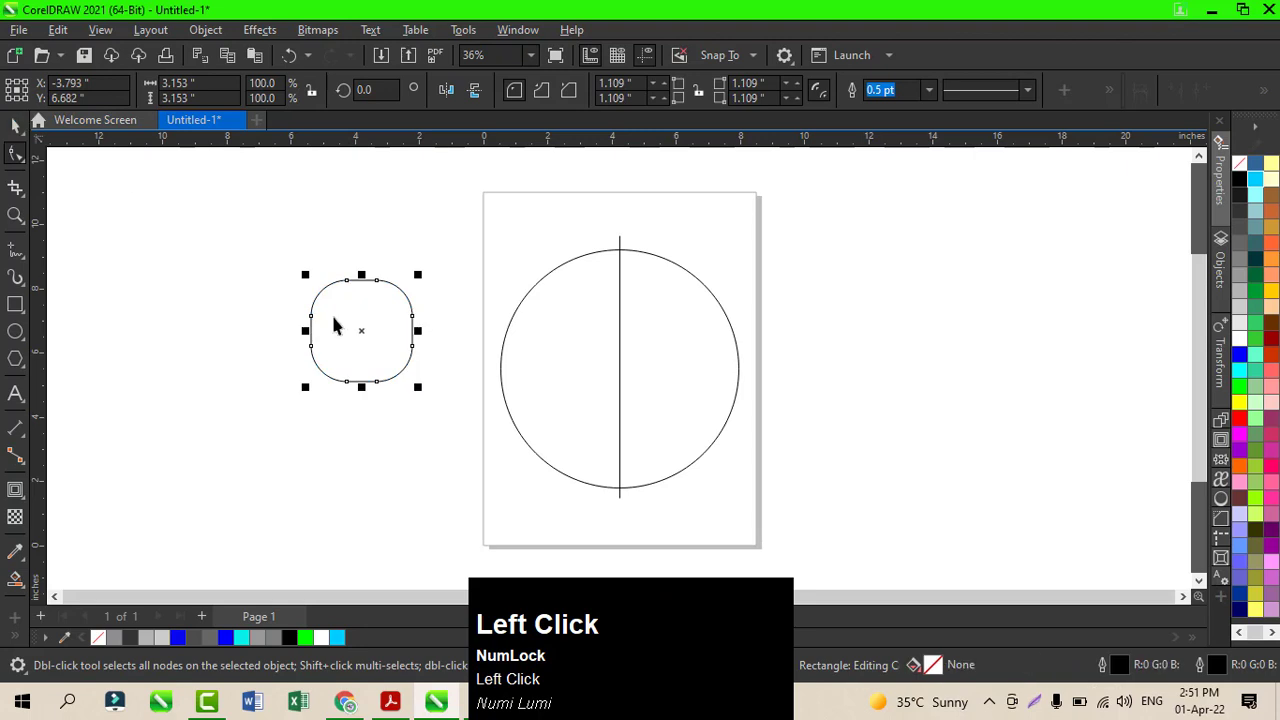
shift+click(509, 417)
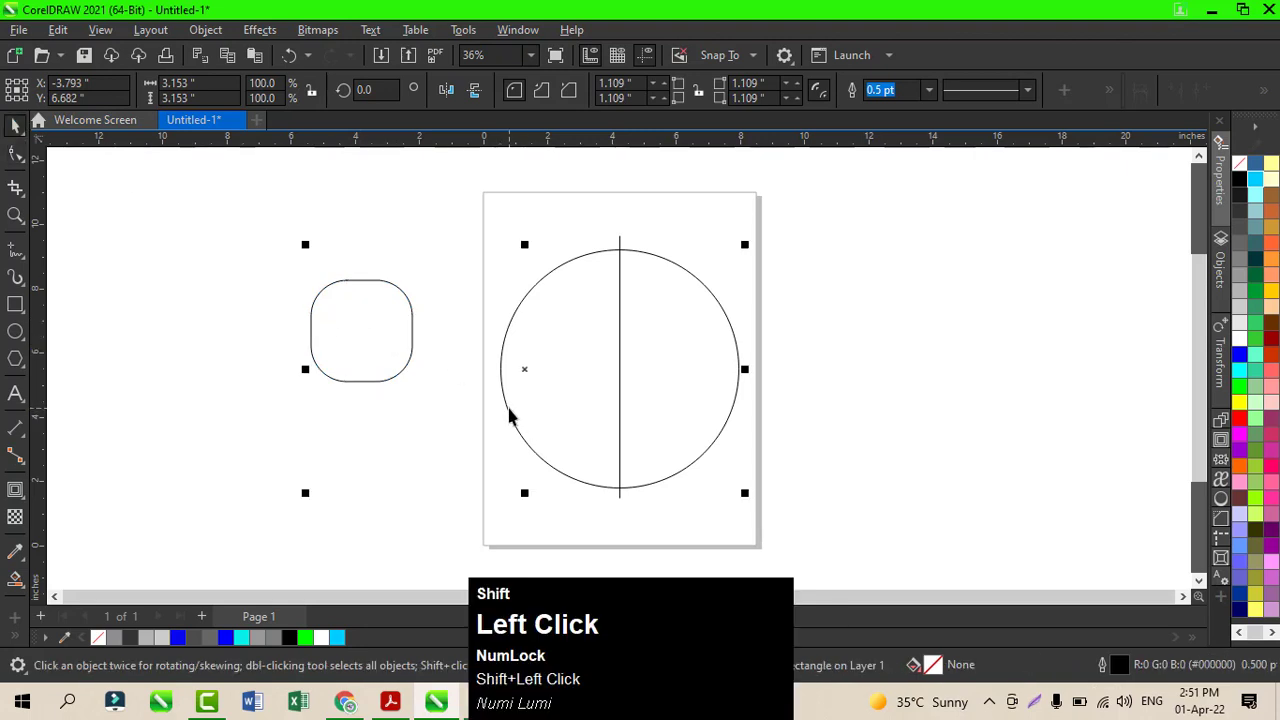
key(c)
key(e)
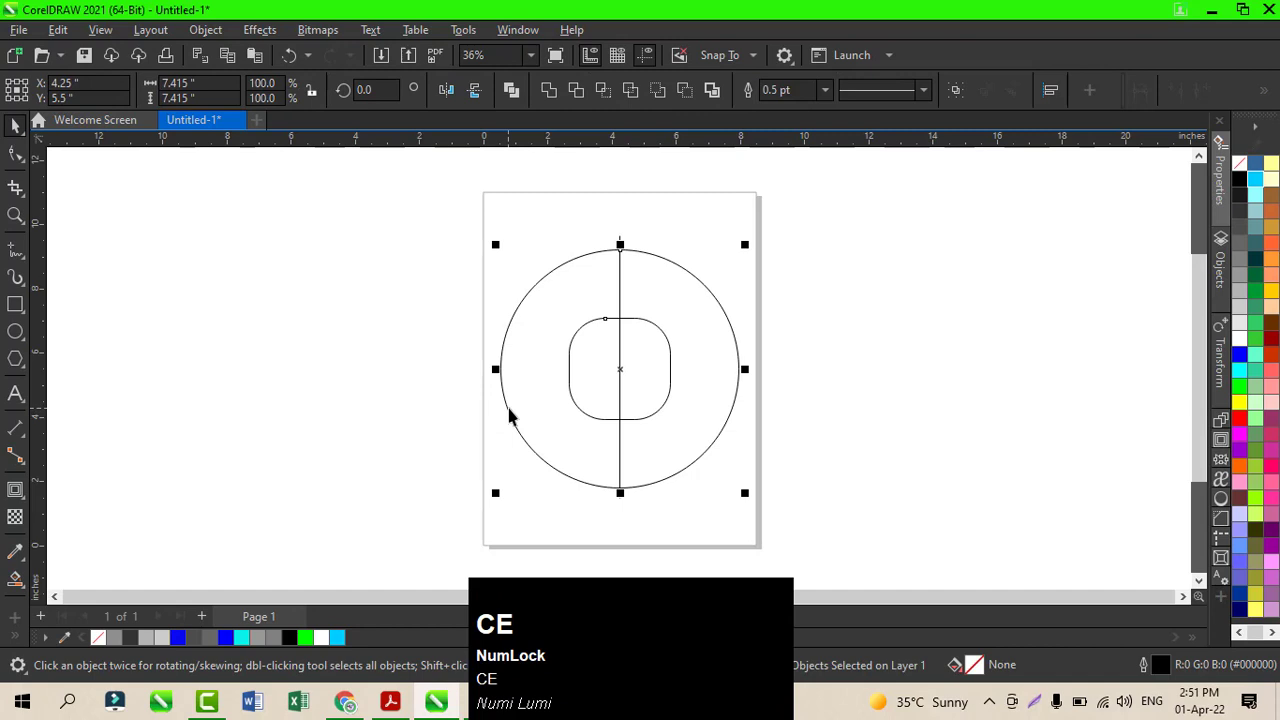
click(517, 363)
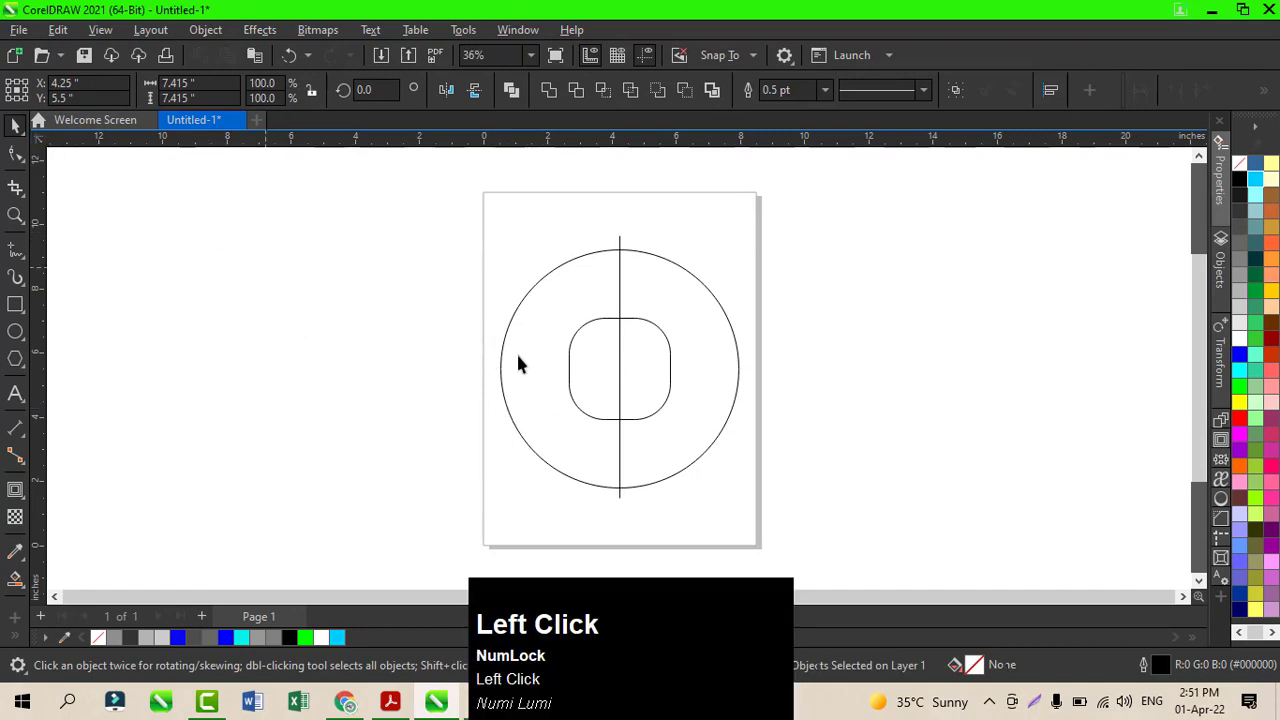
click(736, 390)
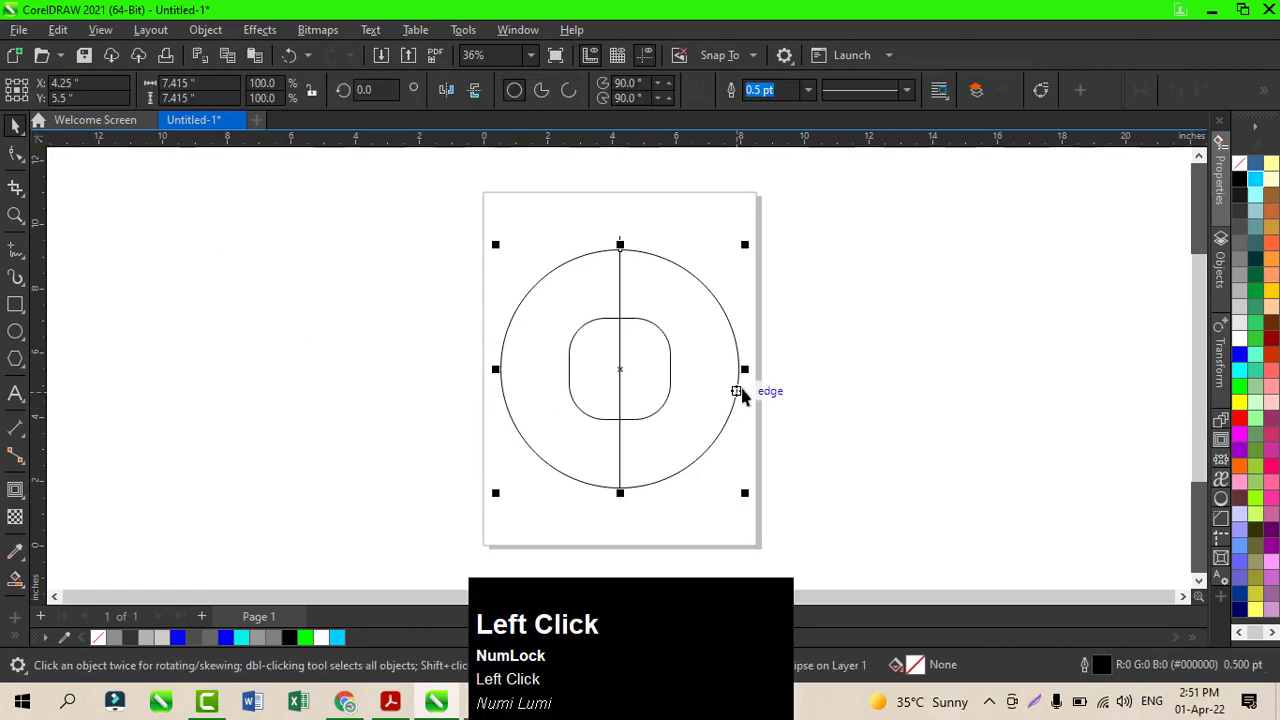
drag(745, 372, 711, 374)
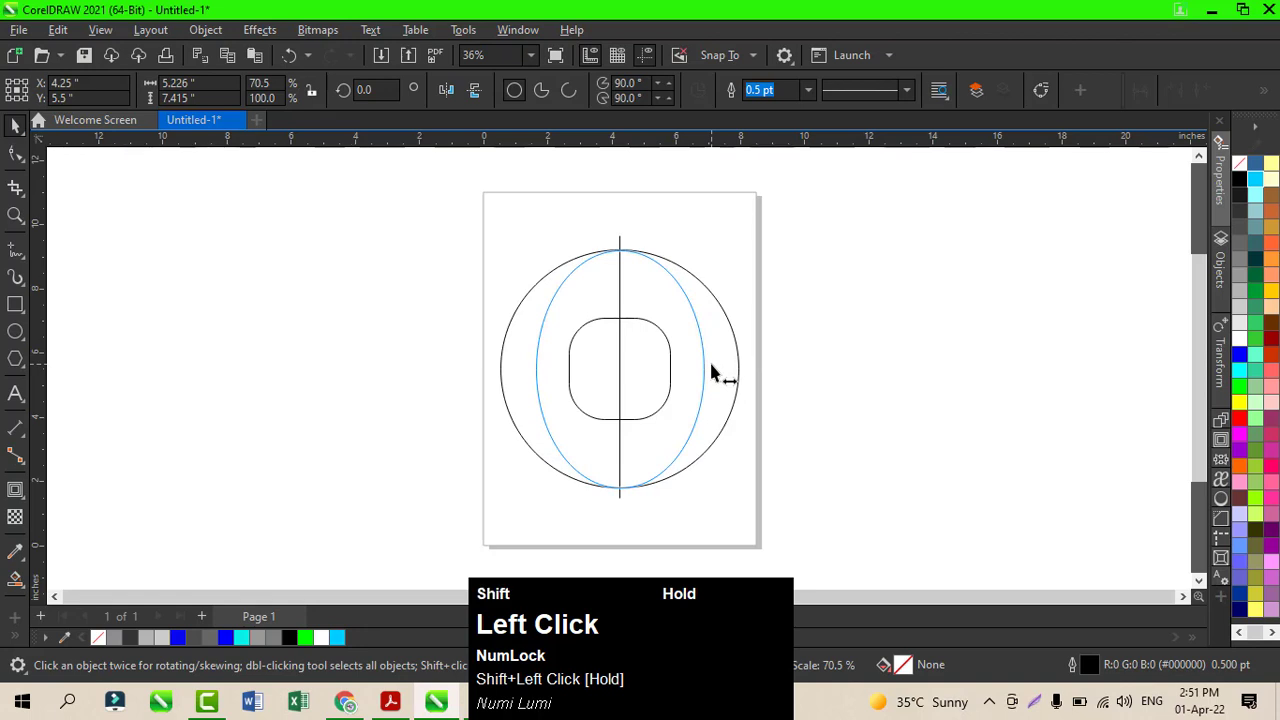
drag(711, 374, 712, 374)
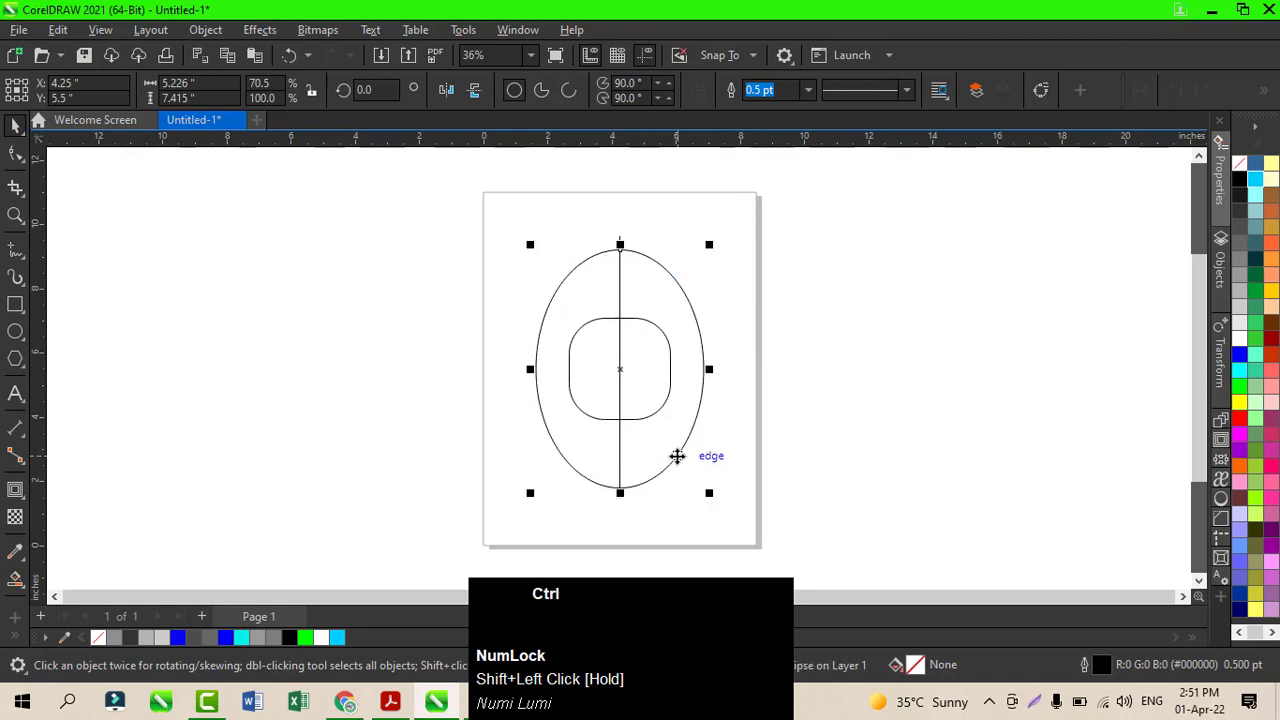
key(ctrl+z)
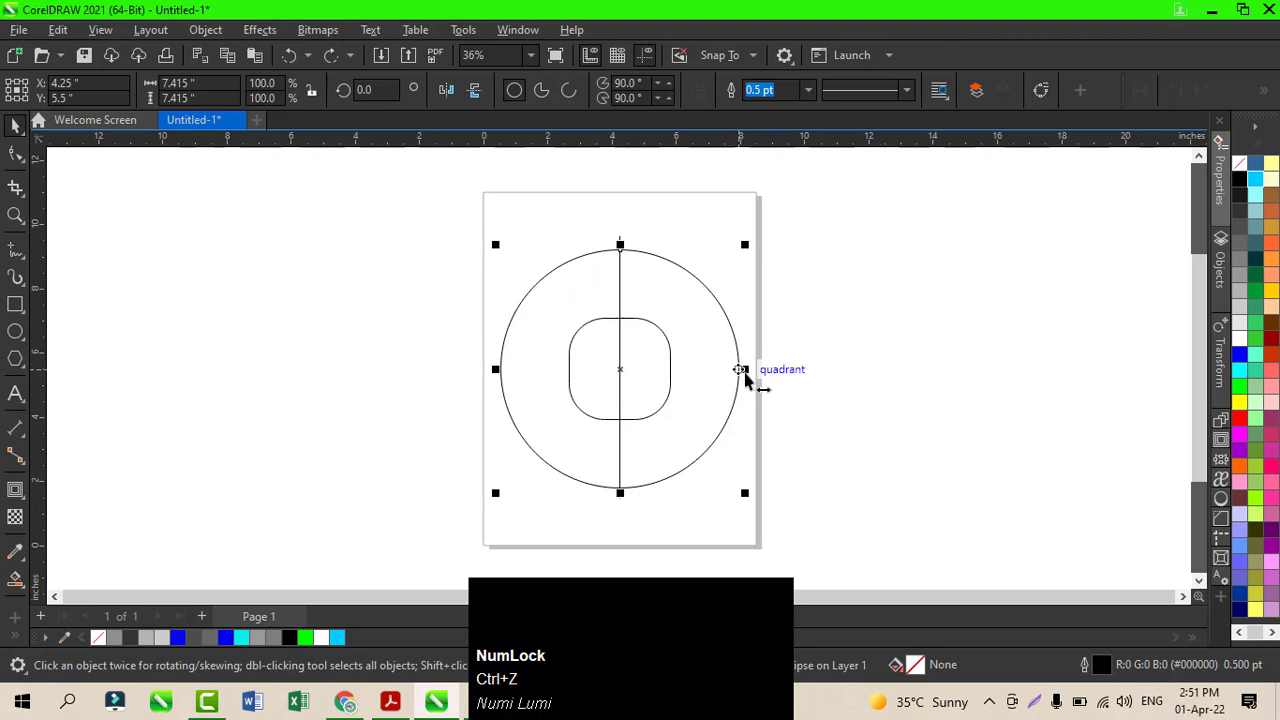
- Create a concentric copy of the large circle, resized to an ellipse about 5.05 inches wide and 6.39 inches high
drag(742, 370, 706, 373)
right_click(706, 373)
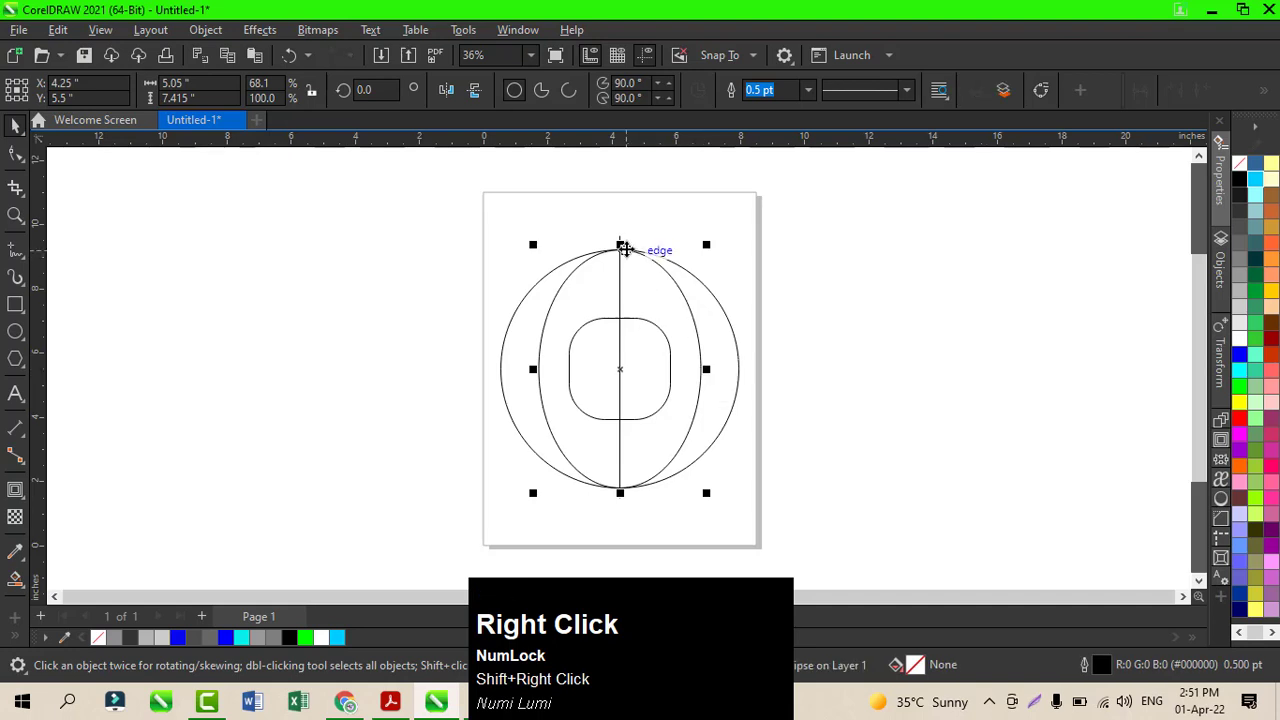
mouse_move(622, 250)
mouse_down()
mouse_move(621, 283)
mouse_move(620, 263)
mouse_up()
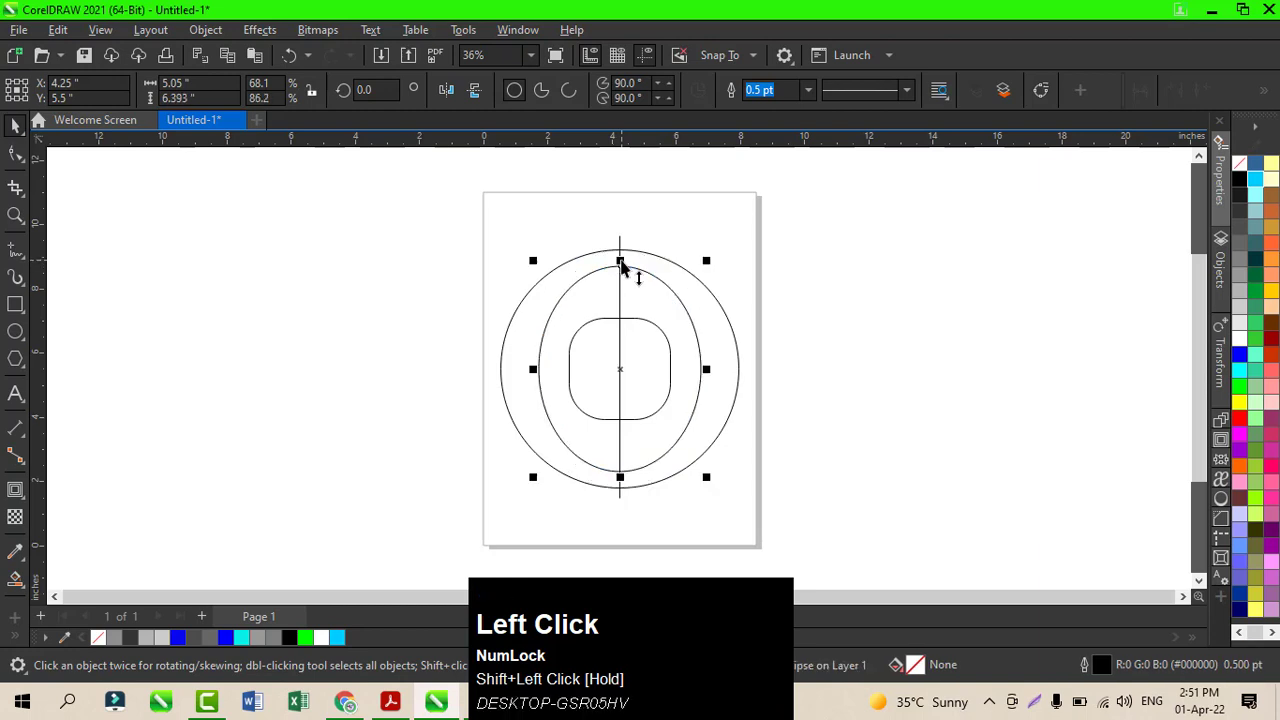
- Smart Fill the left half of the region between the ellipse and the rounded square, and color it black
click(27, 592)
click(63, 602)
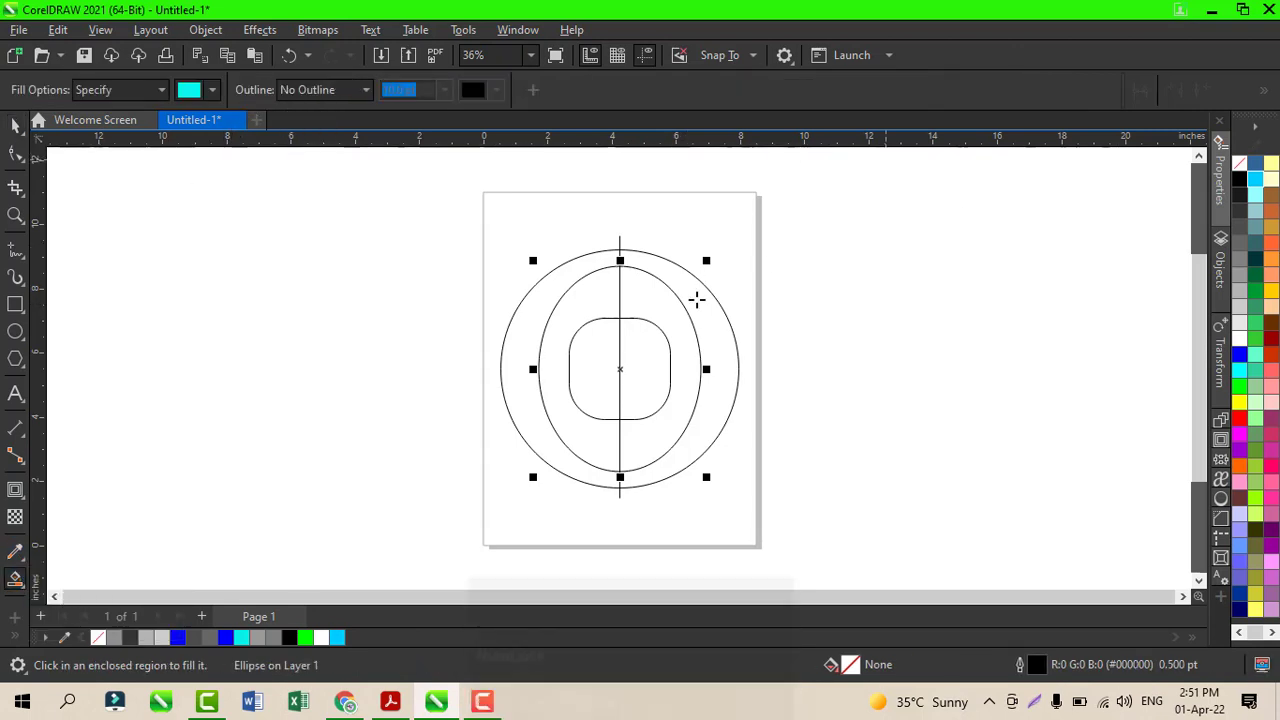
click(594, 311)
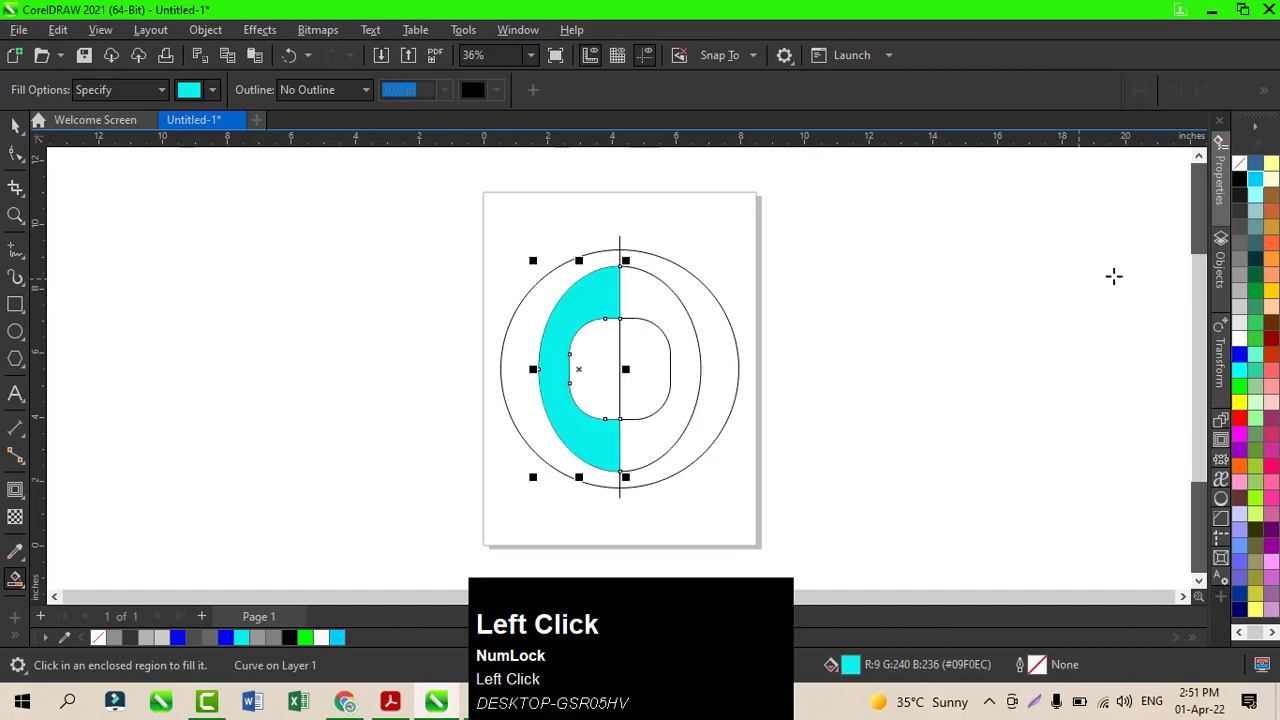
click(1241, 182)
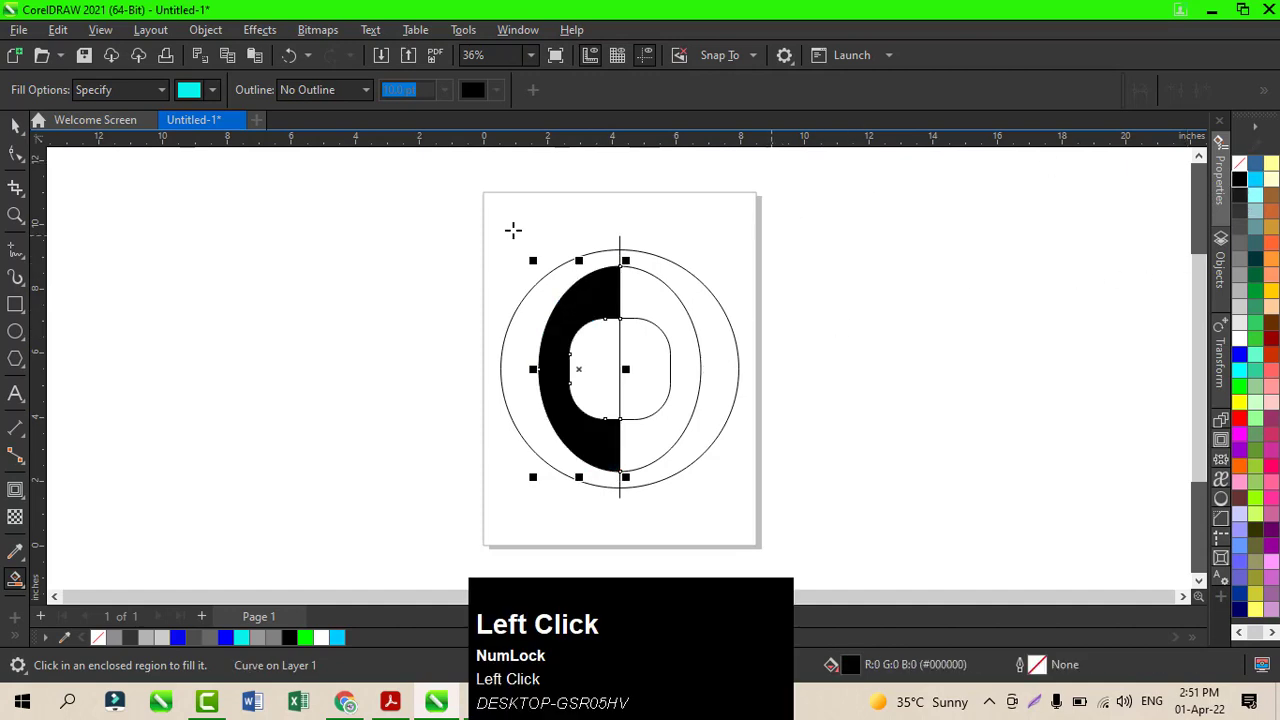
- Move the black half-ring off the page to the left and scale it proportionally to about 68.8%
click(15, 125)
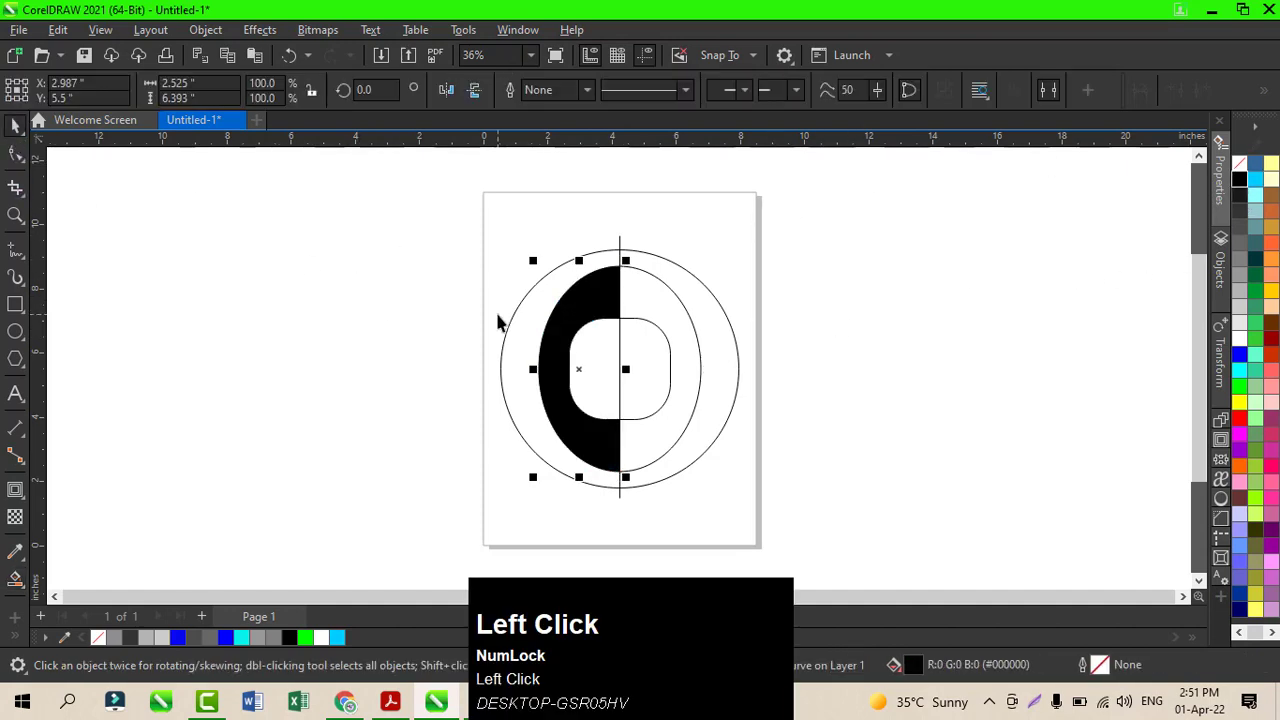
click(703, 300)
click(428, 305)
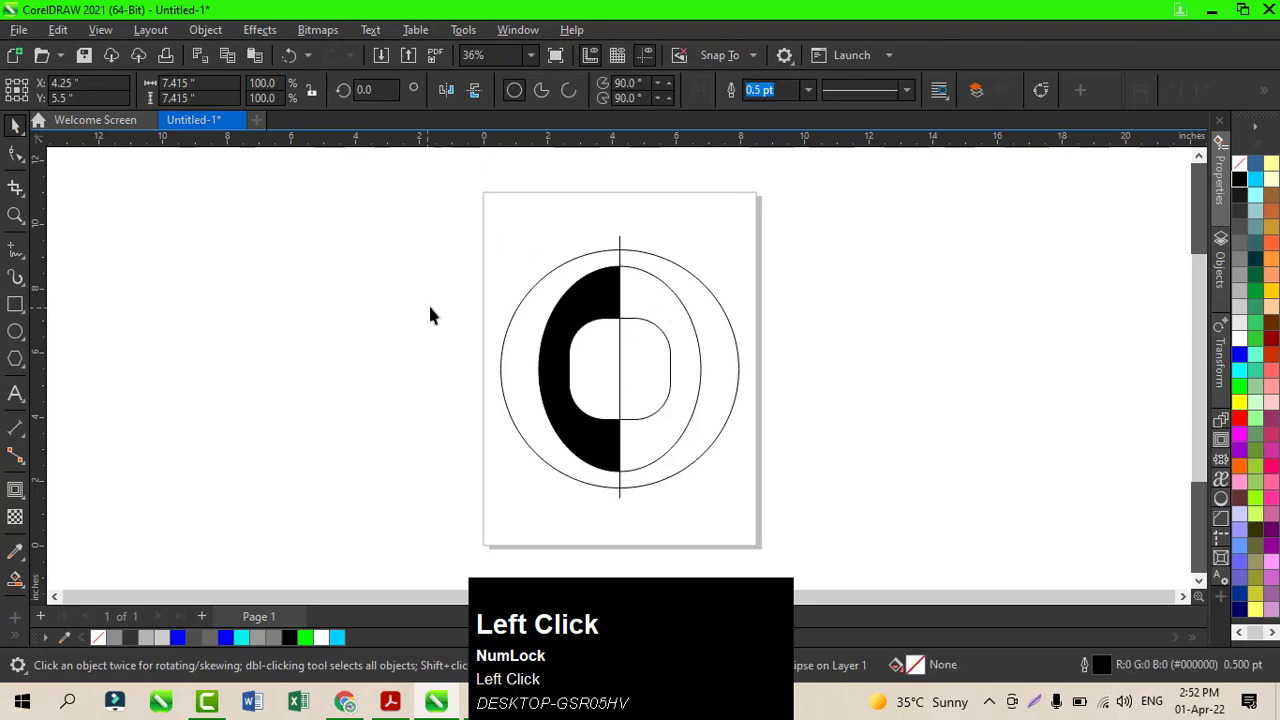
click(602, 310)
drag(580, 300, 197, 287)
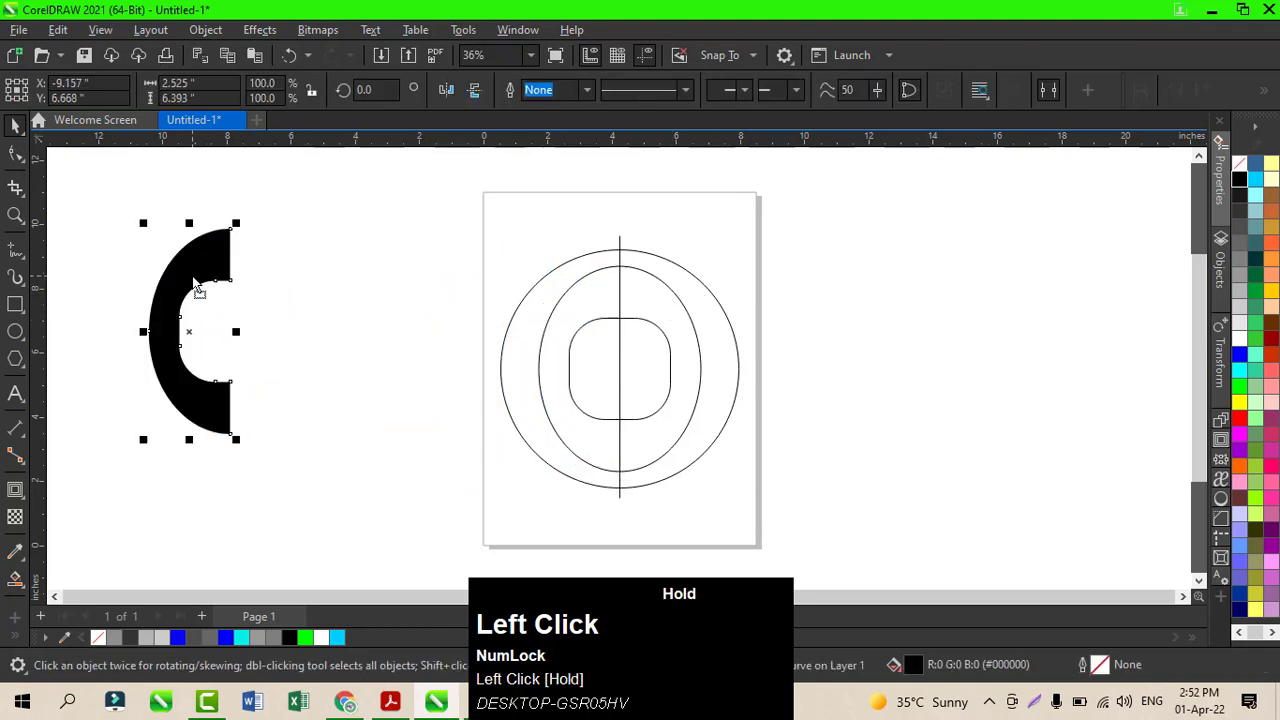
shift+click(232, 230)
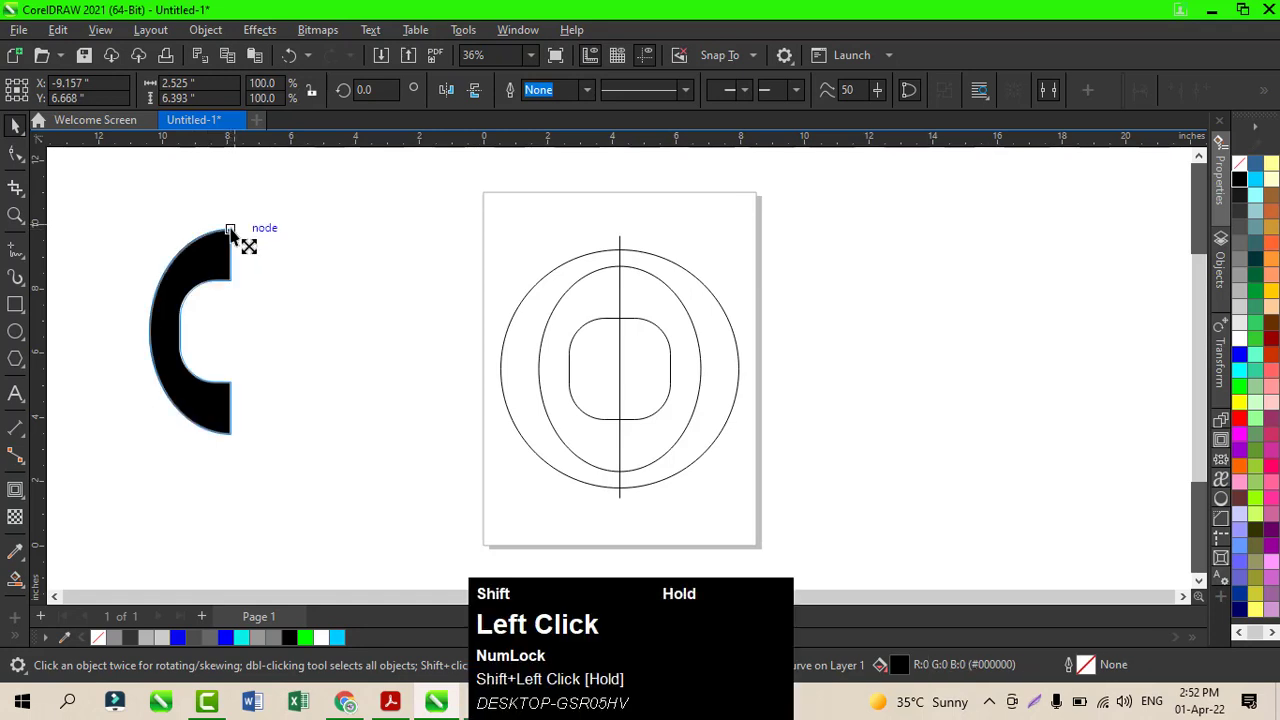
drag(230, 230, 222, 256)
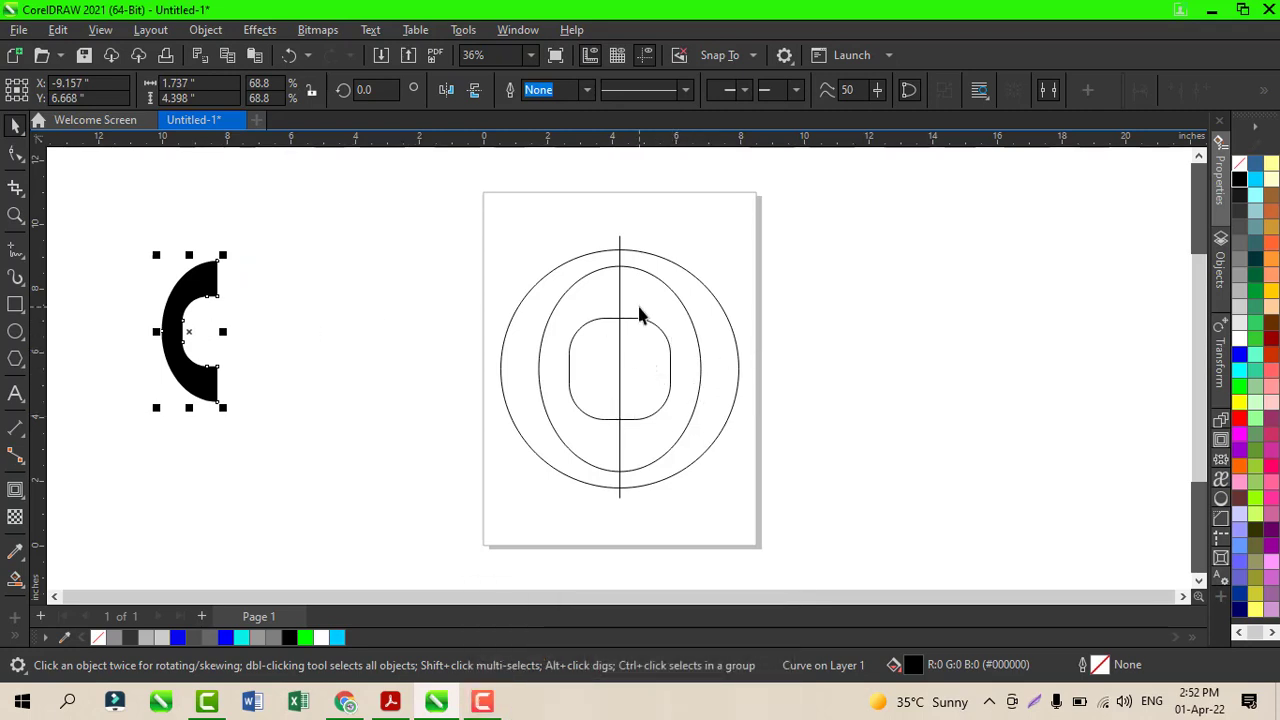
- Delete the circle, ellipse, rounded square and line on the page, and draw a new circle about 6.71 inches in diameter
mouse_move(420, 200)
mouse_down()
mouse_move(631, 403)
mouse_move(791, 532)
mouse_up()
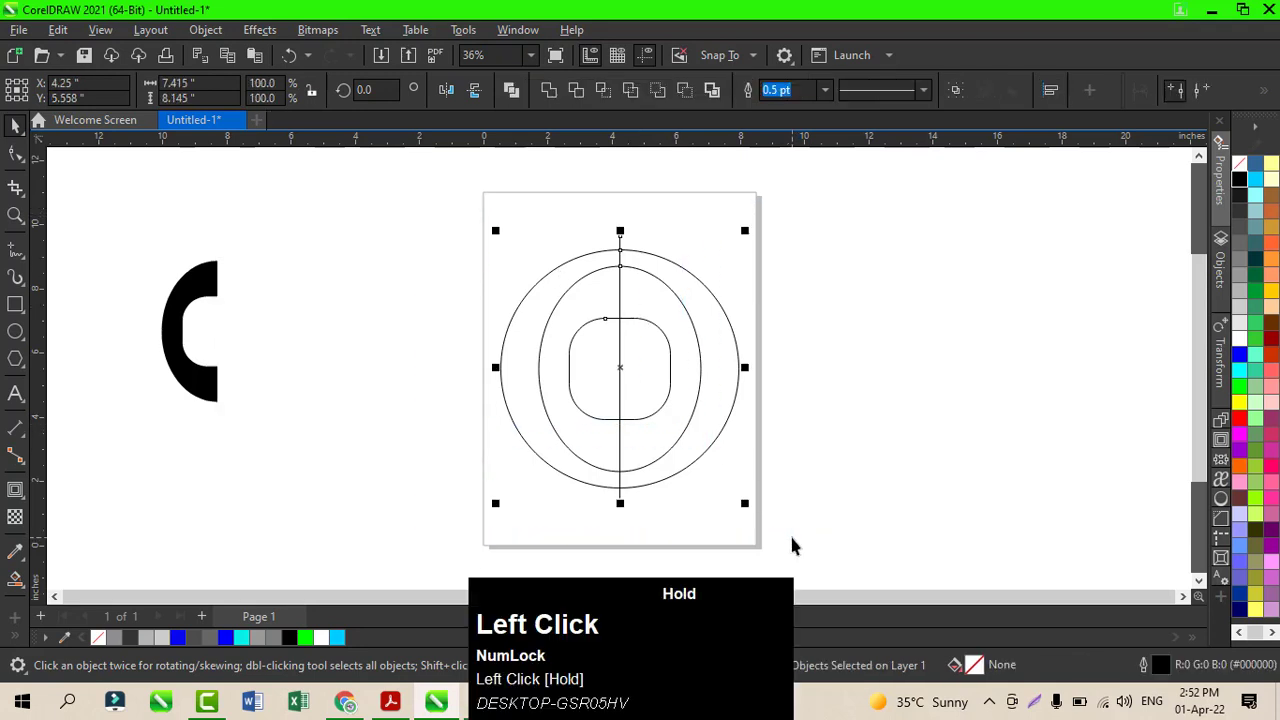
key(Delete)
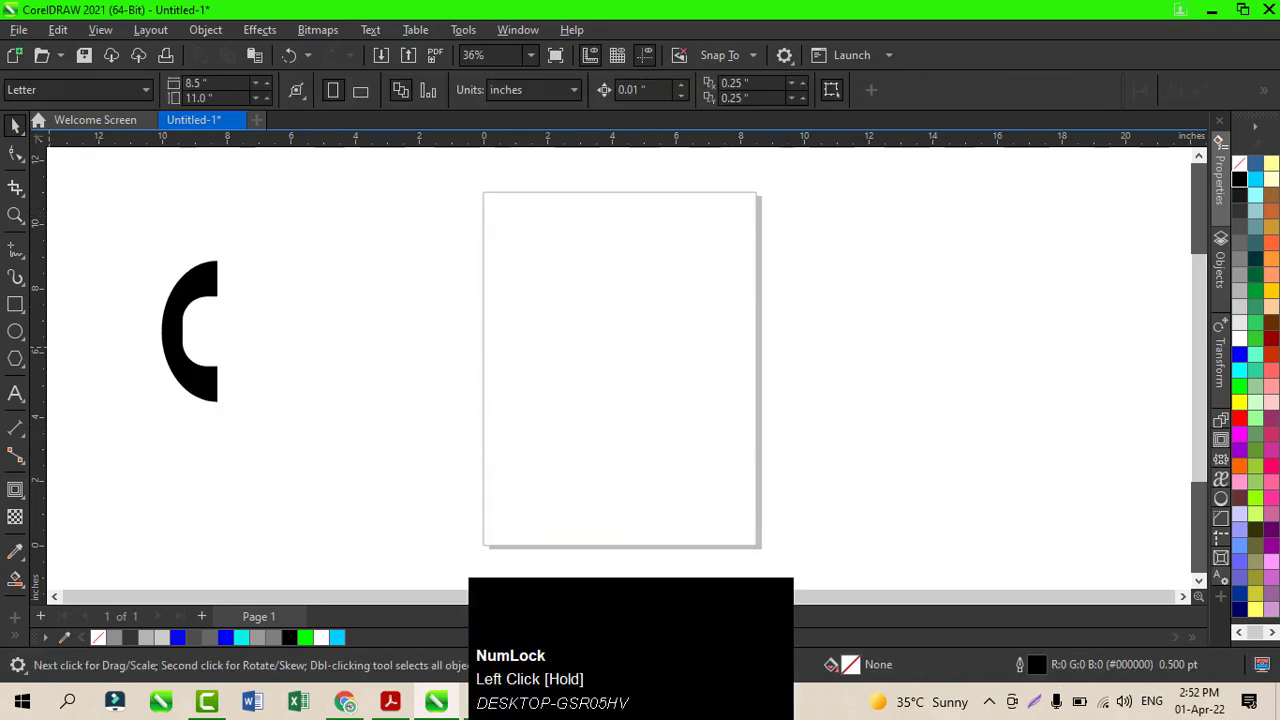
click(15, 331)
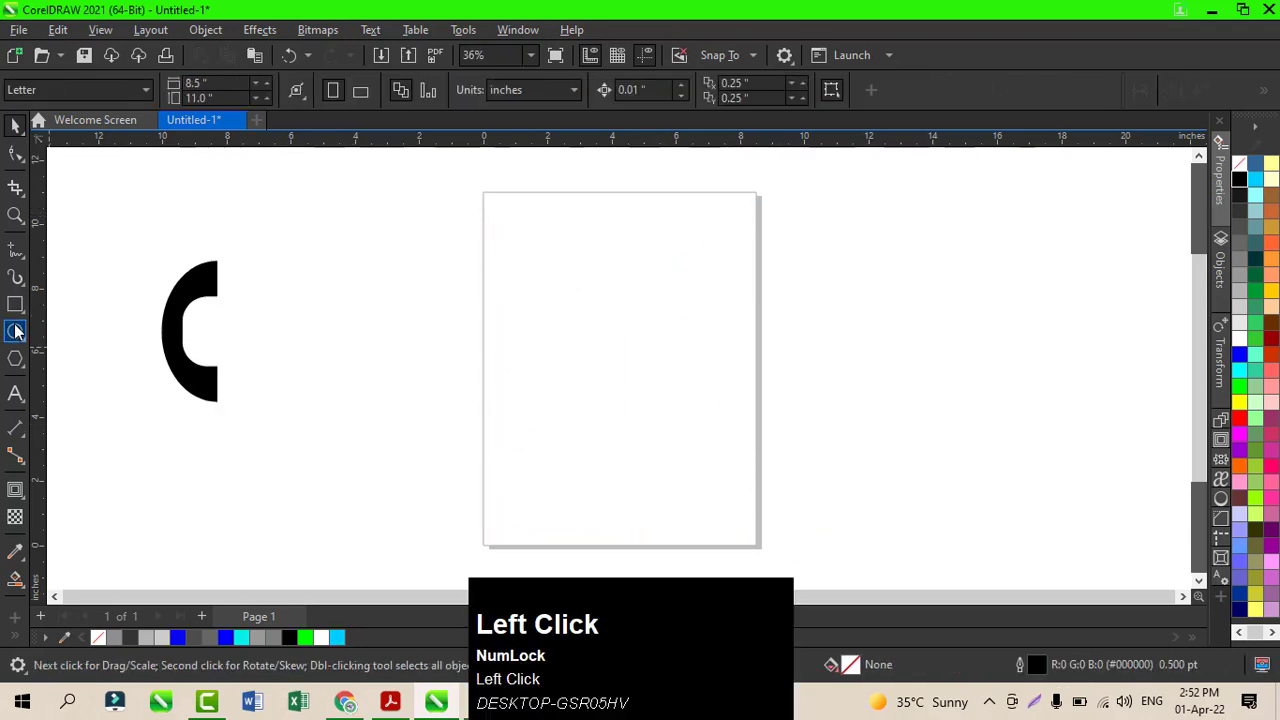
ctrl+click(502, 256)
drag(502, 256, 718, 390)
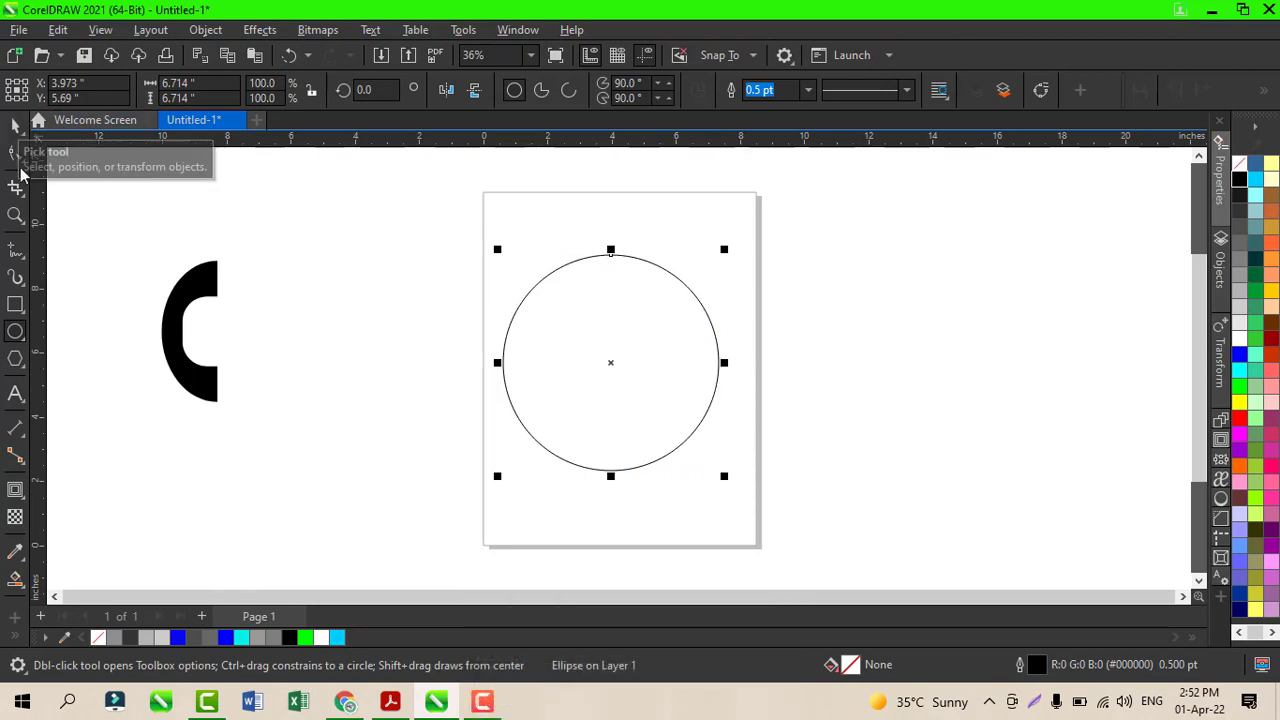
- Draw a vertical line about 7.04 inches long through the circle's center, from just above the circle down to its bottom edge
click(14, 255)
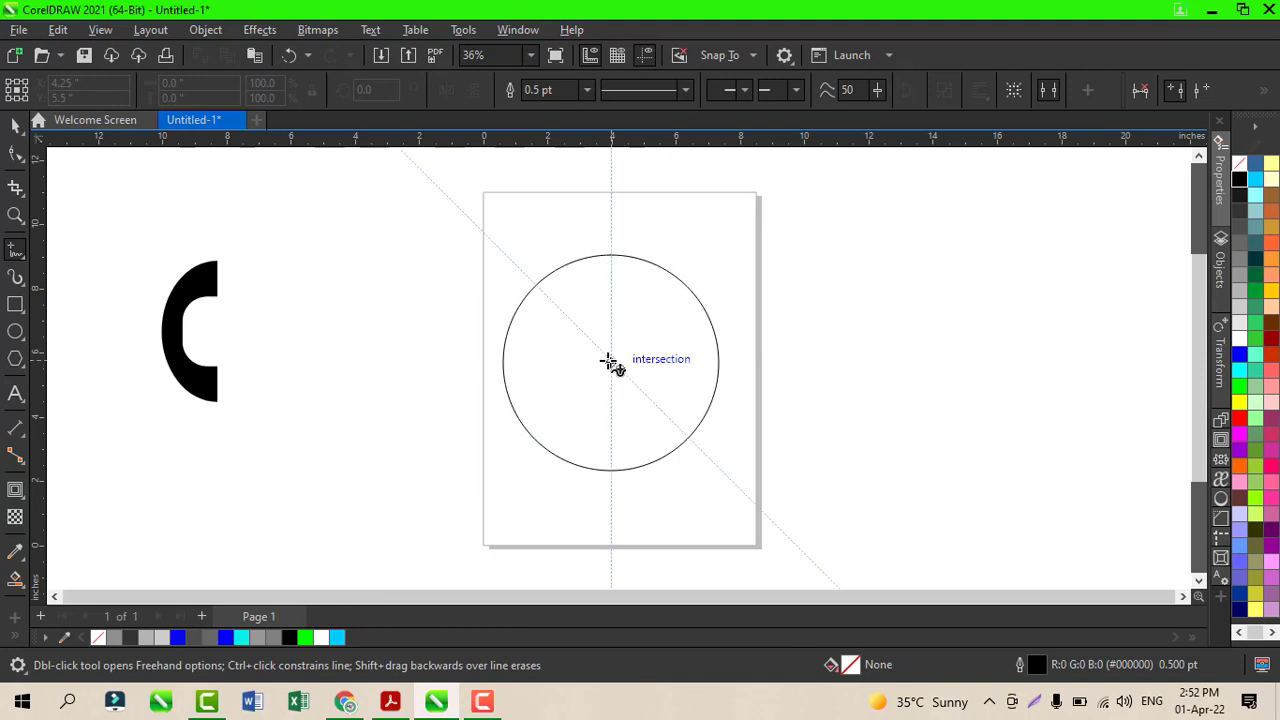
click(610, 363)
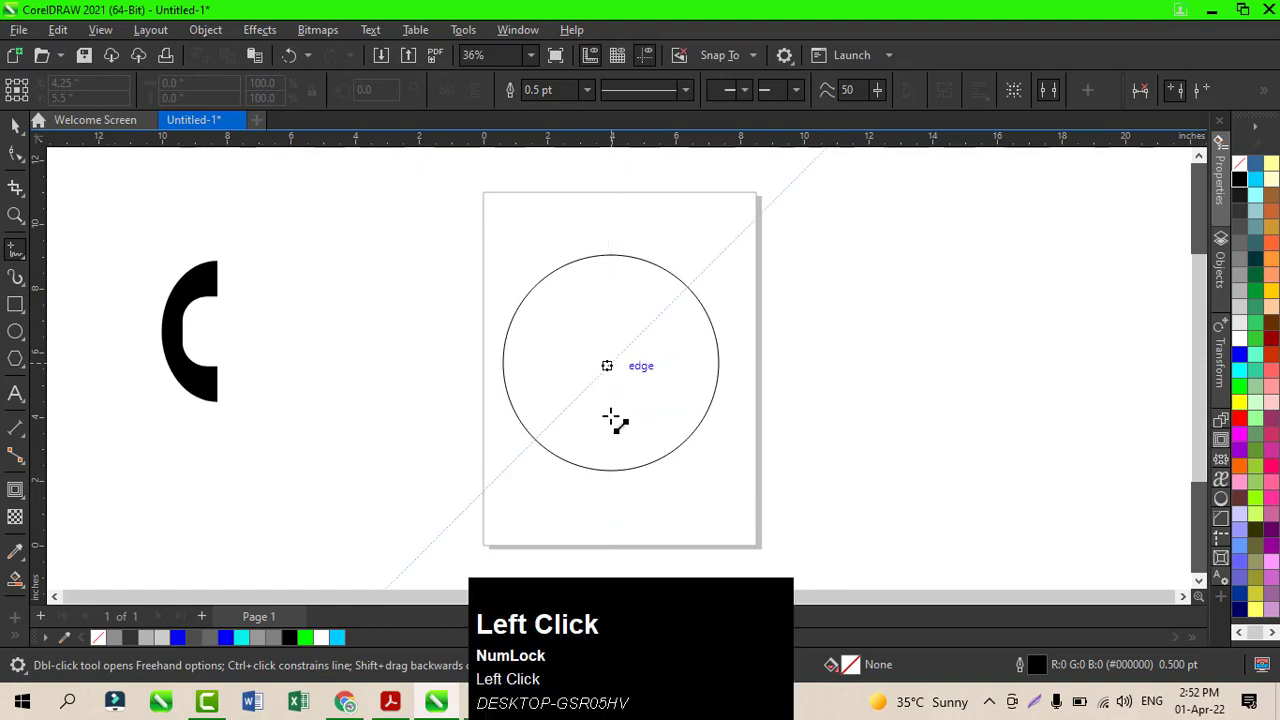
click(611, 493)
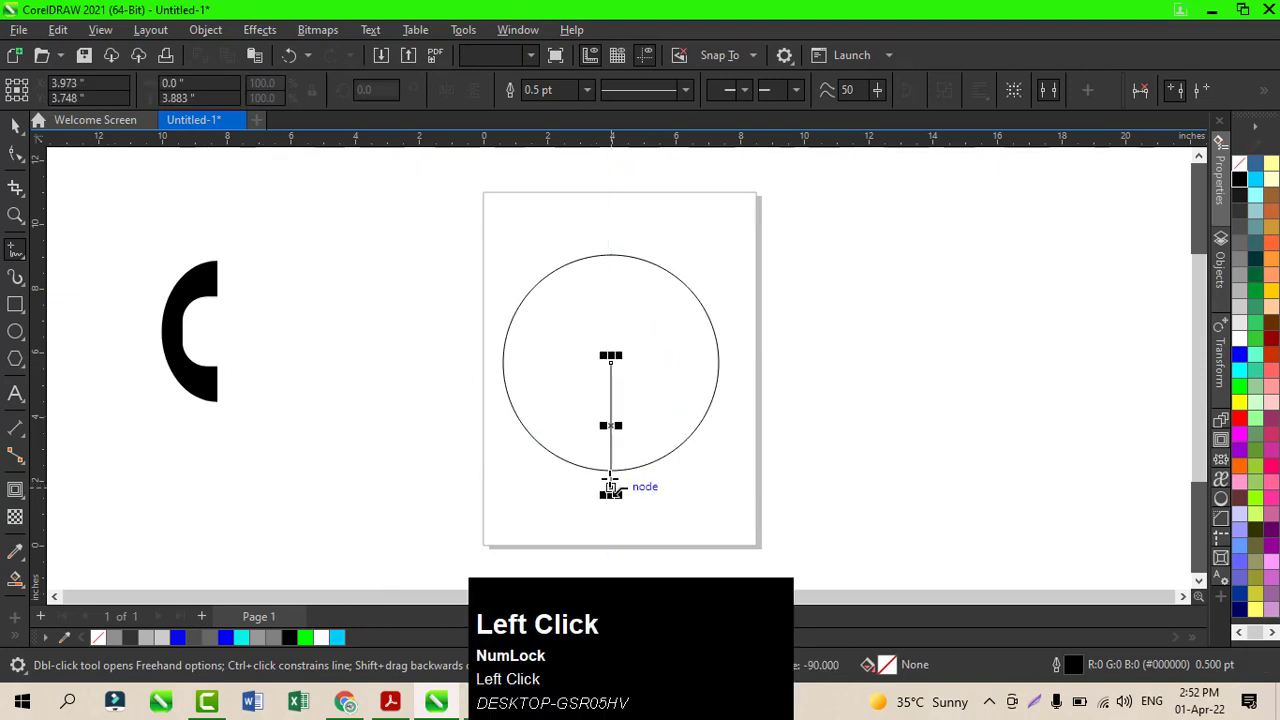
drag(610, 360, 610, 238)
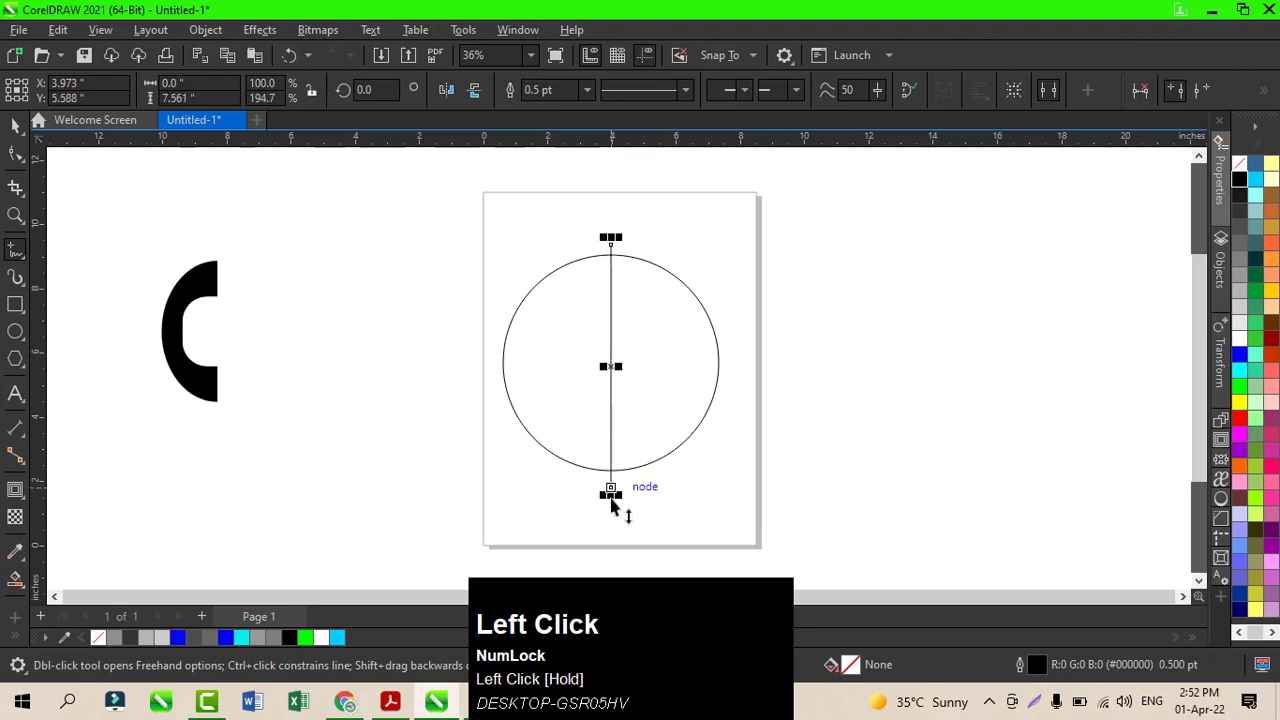
drag(610, 494, 611, 488)
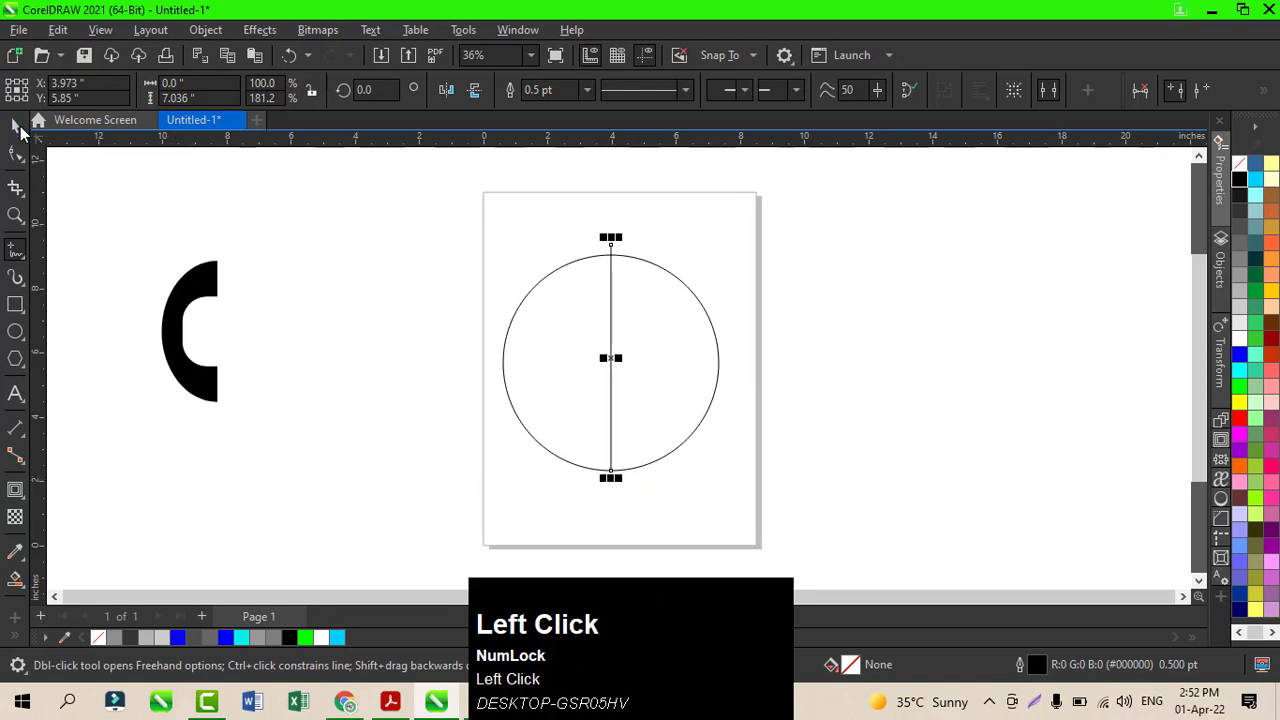
click(16, 126)
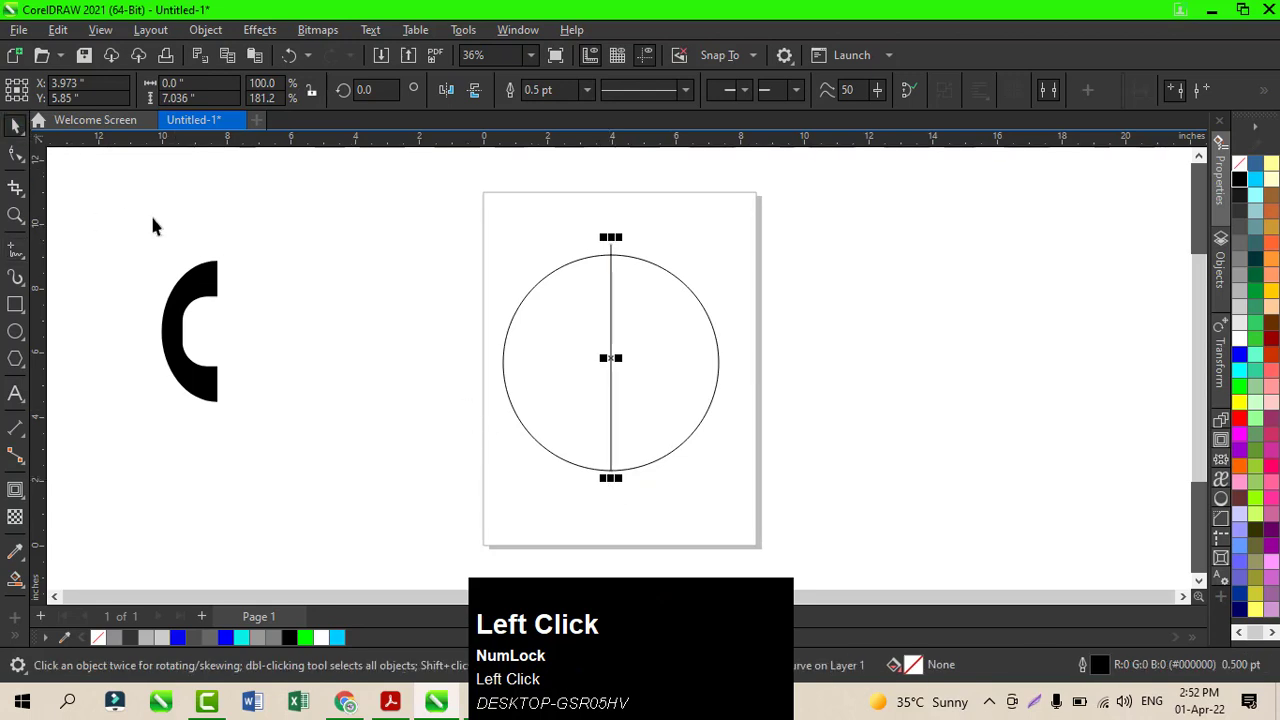
- Draw a downward-pointing three-sided polygon about 2.38 inches wide and 2.06 inches high over the circle's bottom edge
click(20, 362)
click(26, 366)
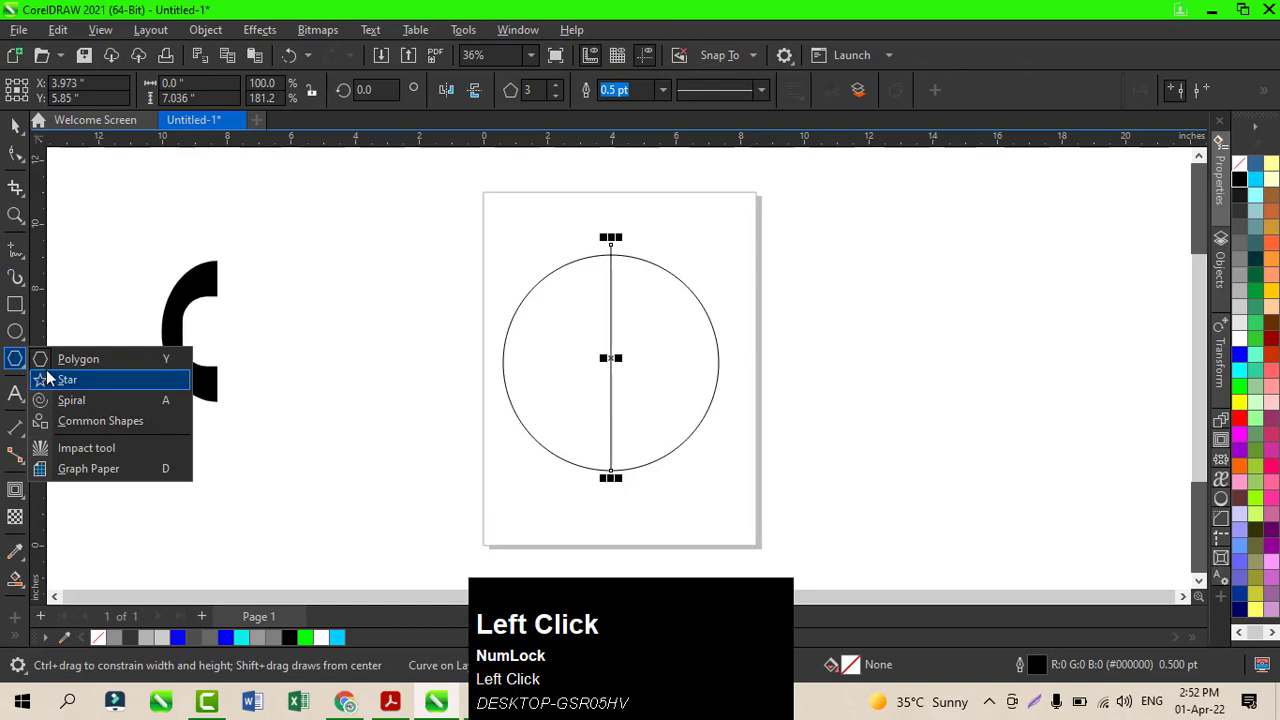
click(58, 361)
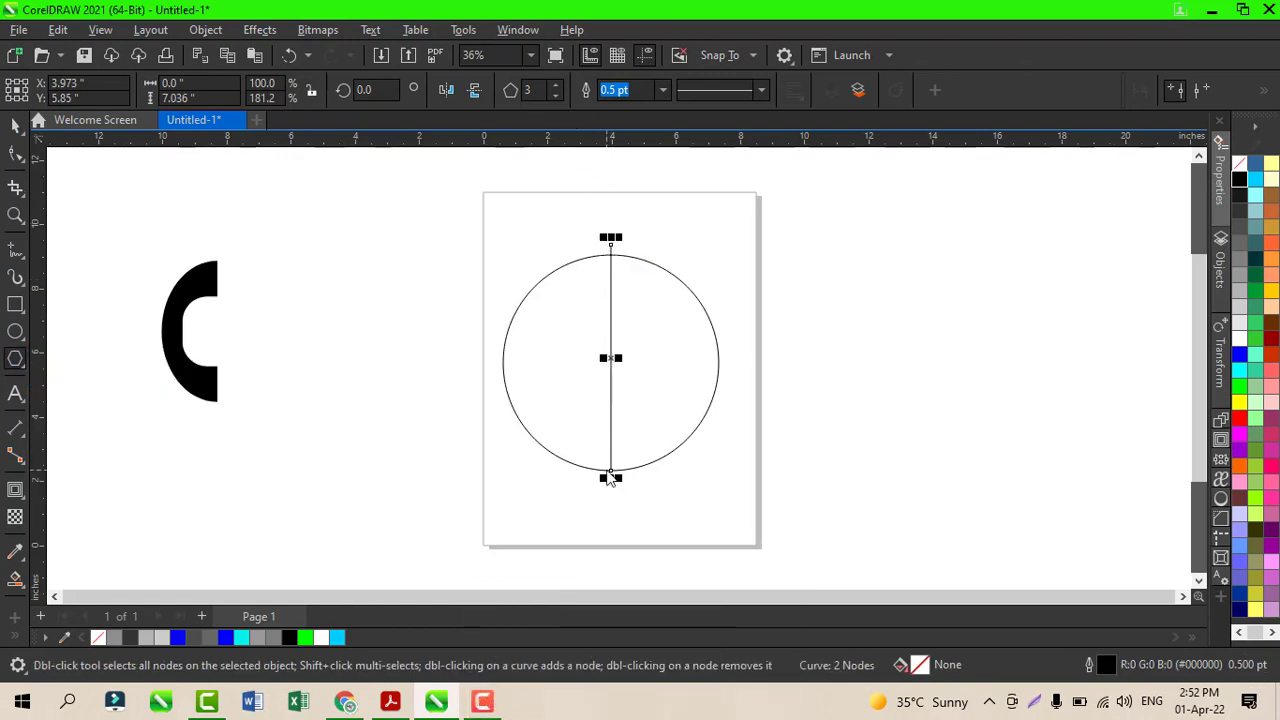
drag(628, 486, 605, 505)
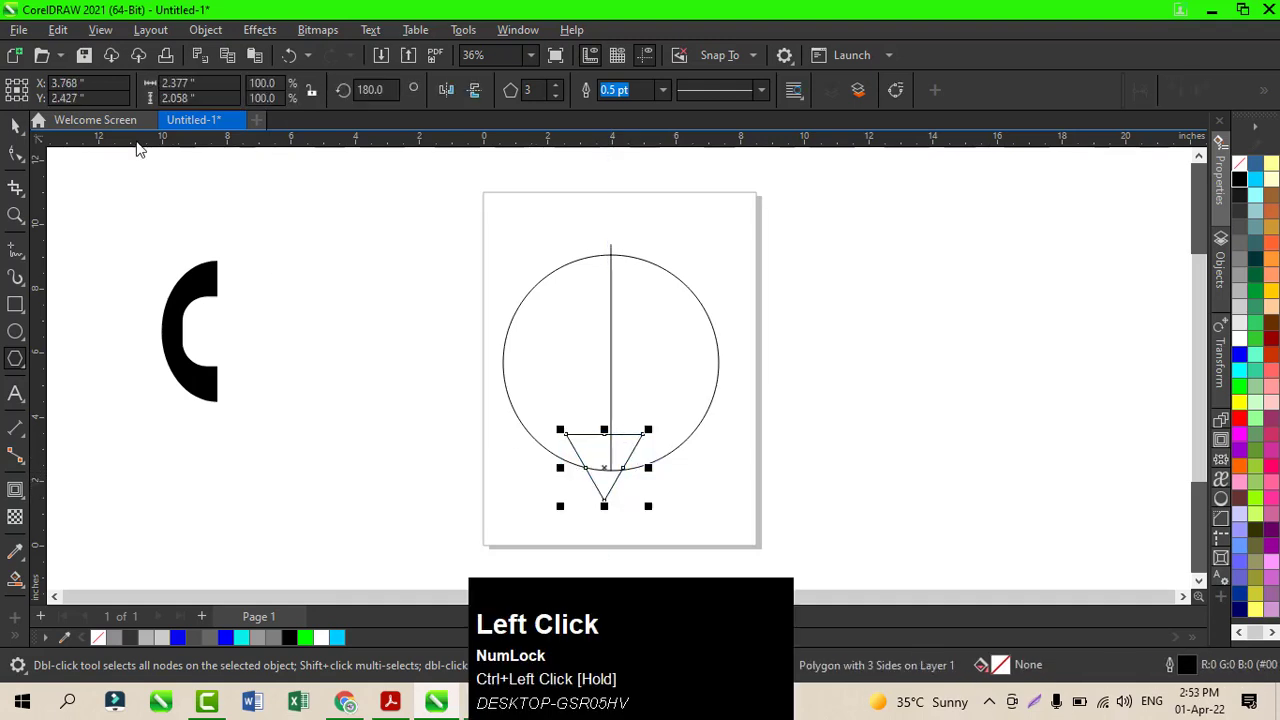
key(space)
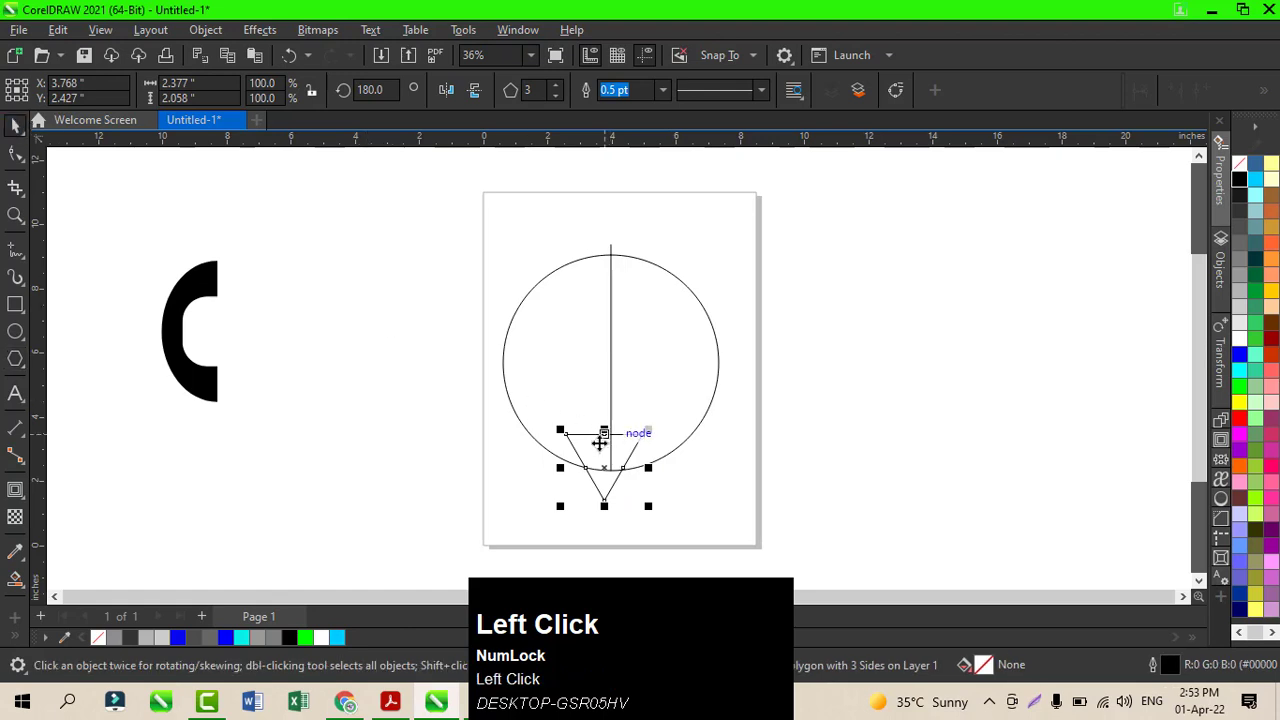
- Align the triangle with the circle by their vertical centerlines and bottom edges
shift+click(657, 460)
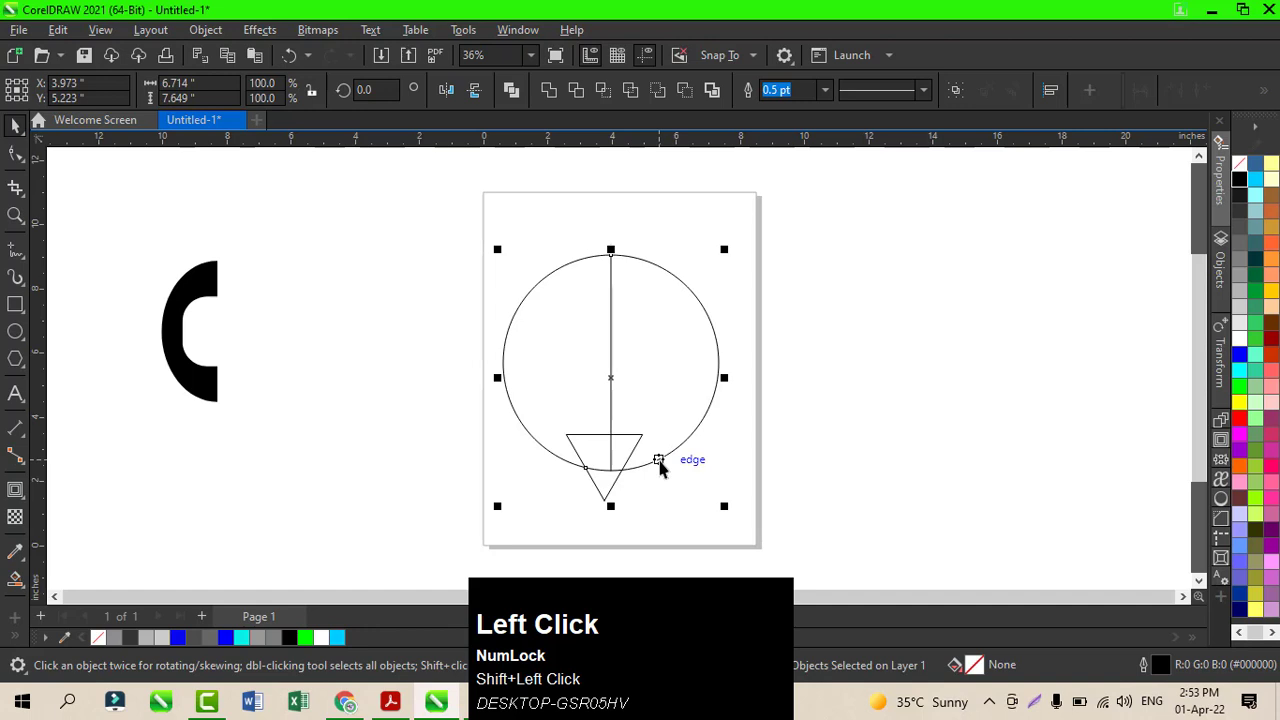
key(c)
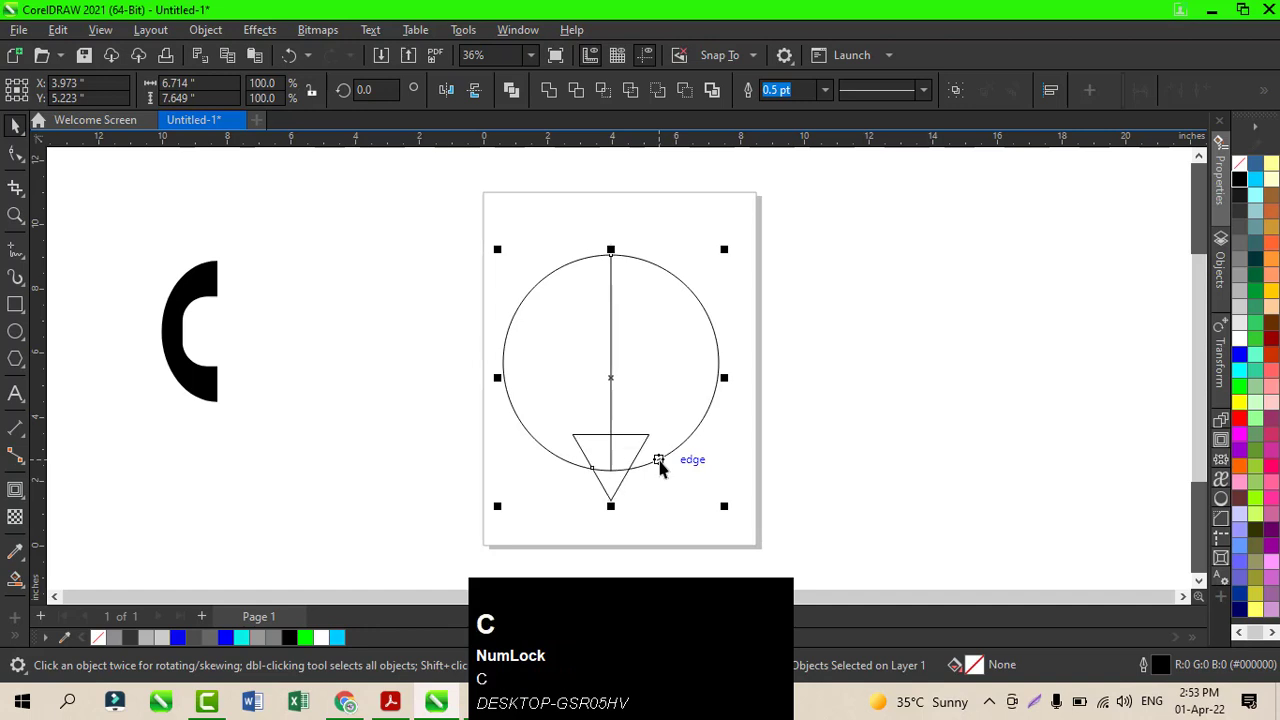
key(b)
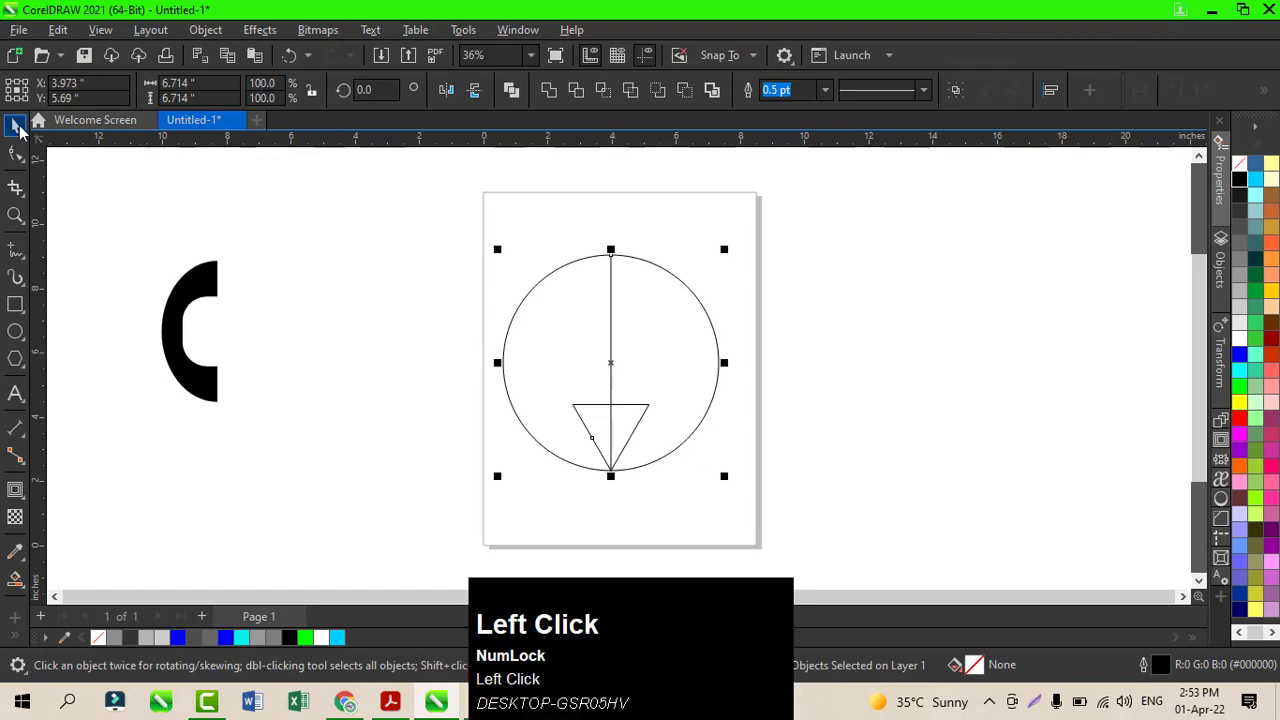
- Try out moving the triangle to the circle's lower left and mirroring it horizontally and vertically, and undo the changes
click(328, 292)
click(634, 430)
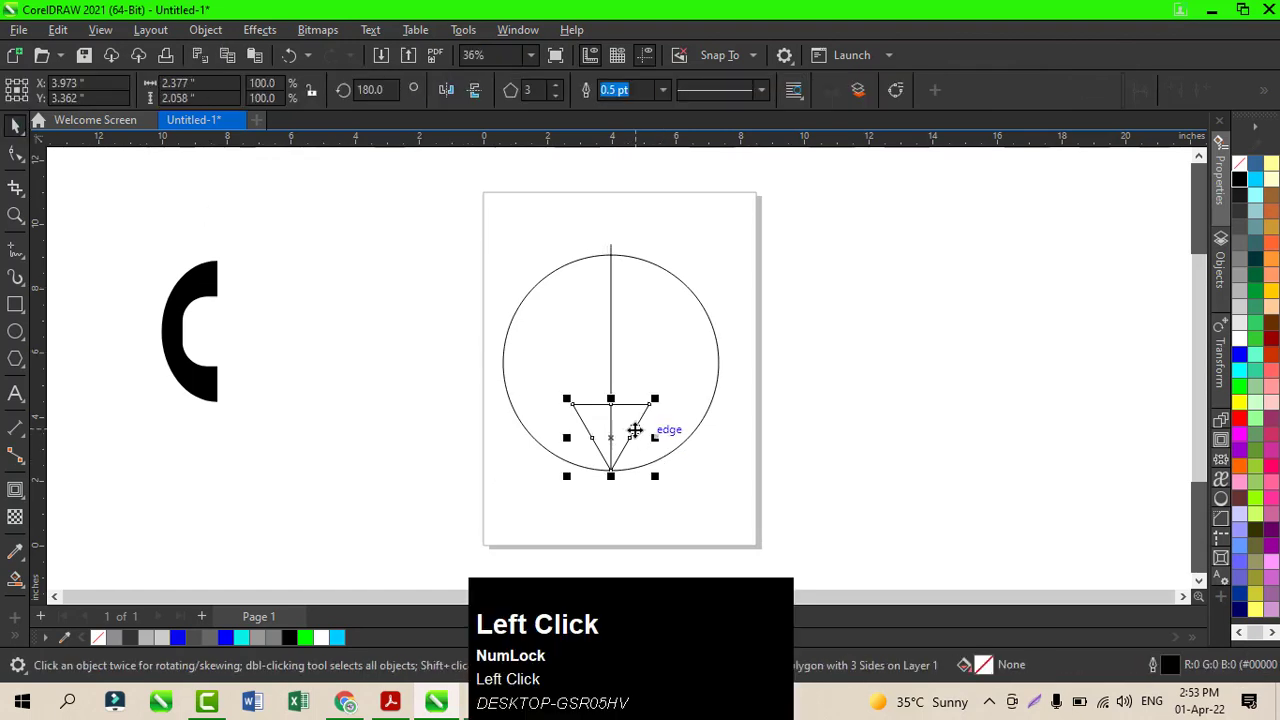
drag(617, 437, 551, 455)
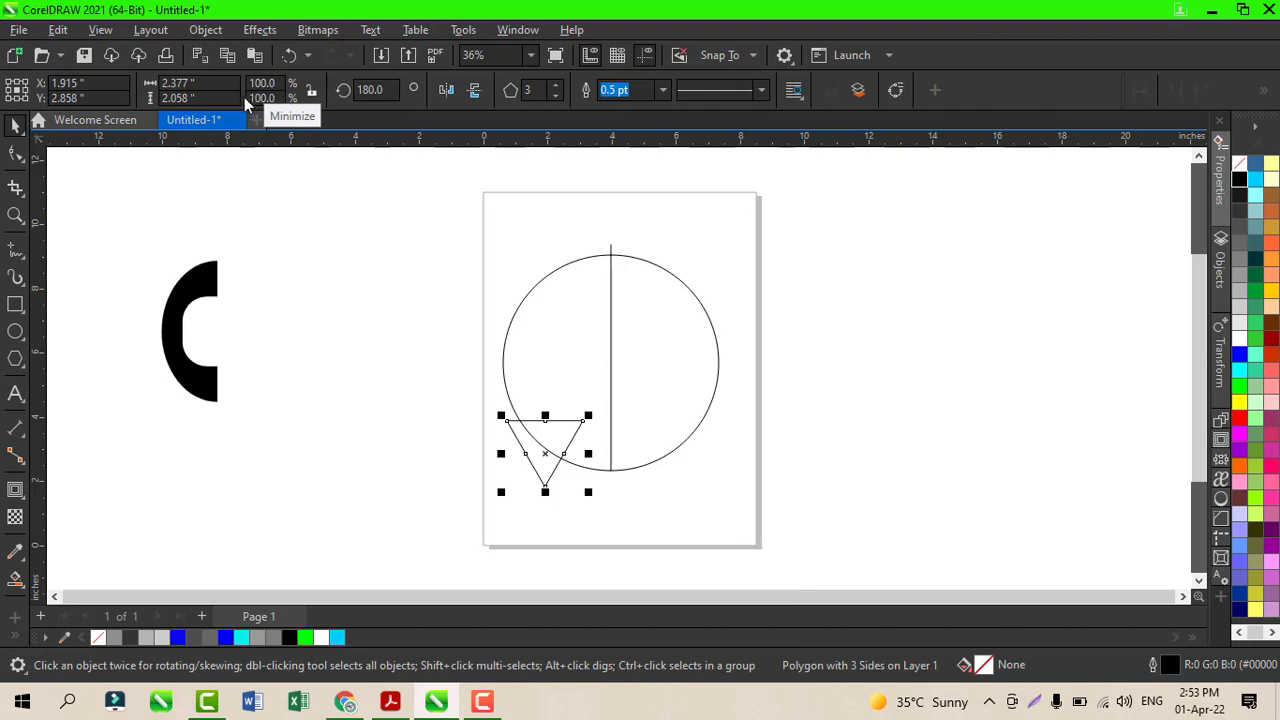
click(444, 93)
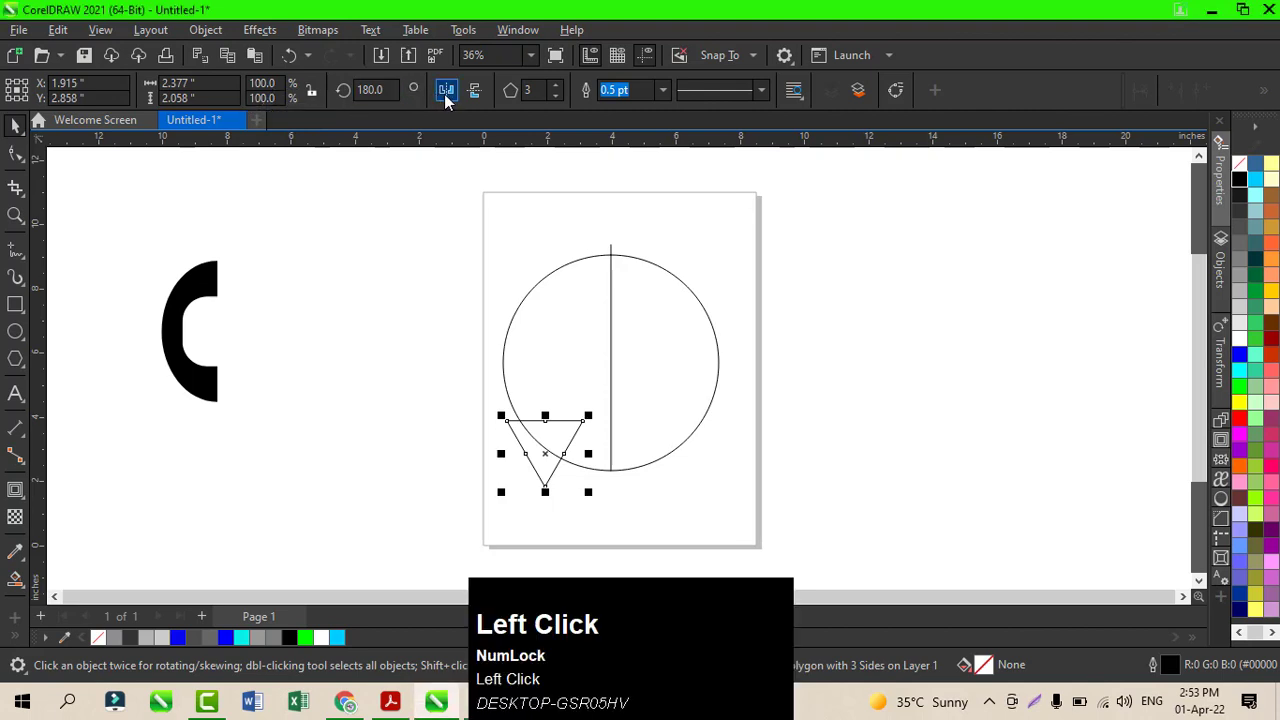
click(474, 92)
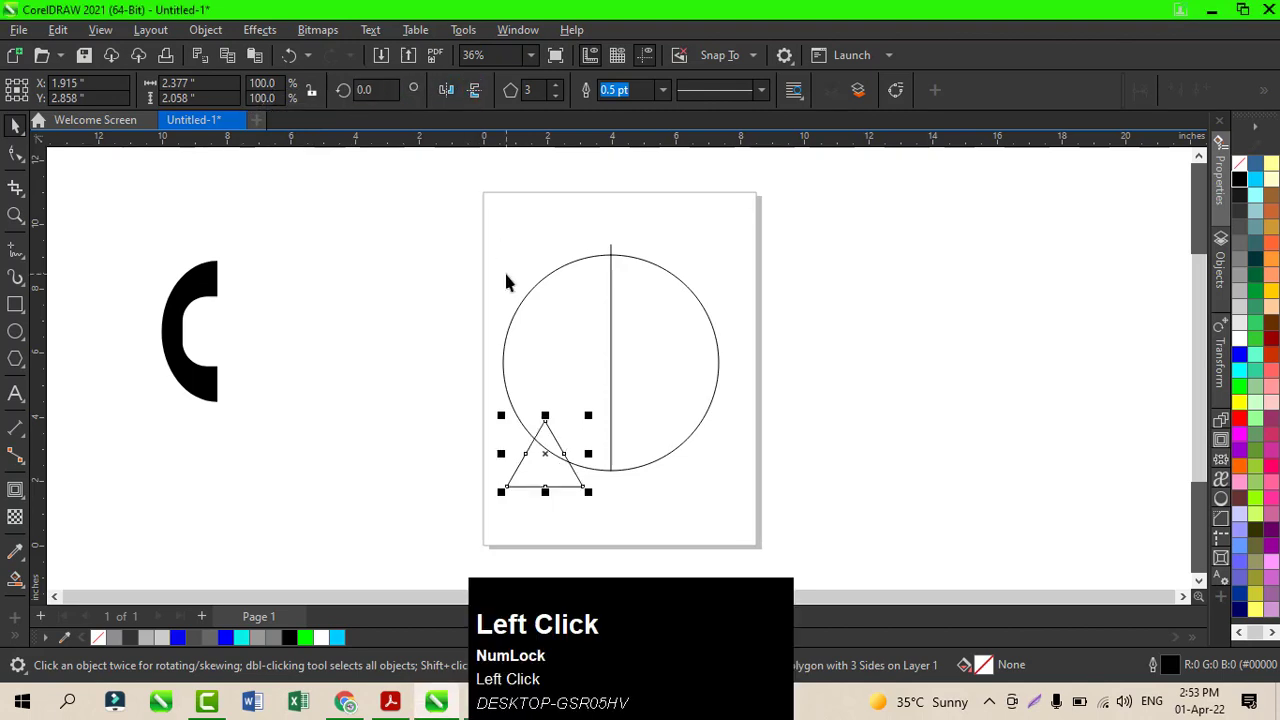
click(13, 131)
click(545, 456)
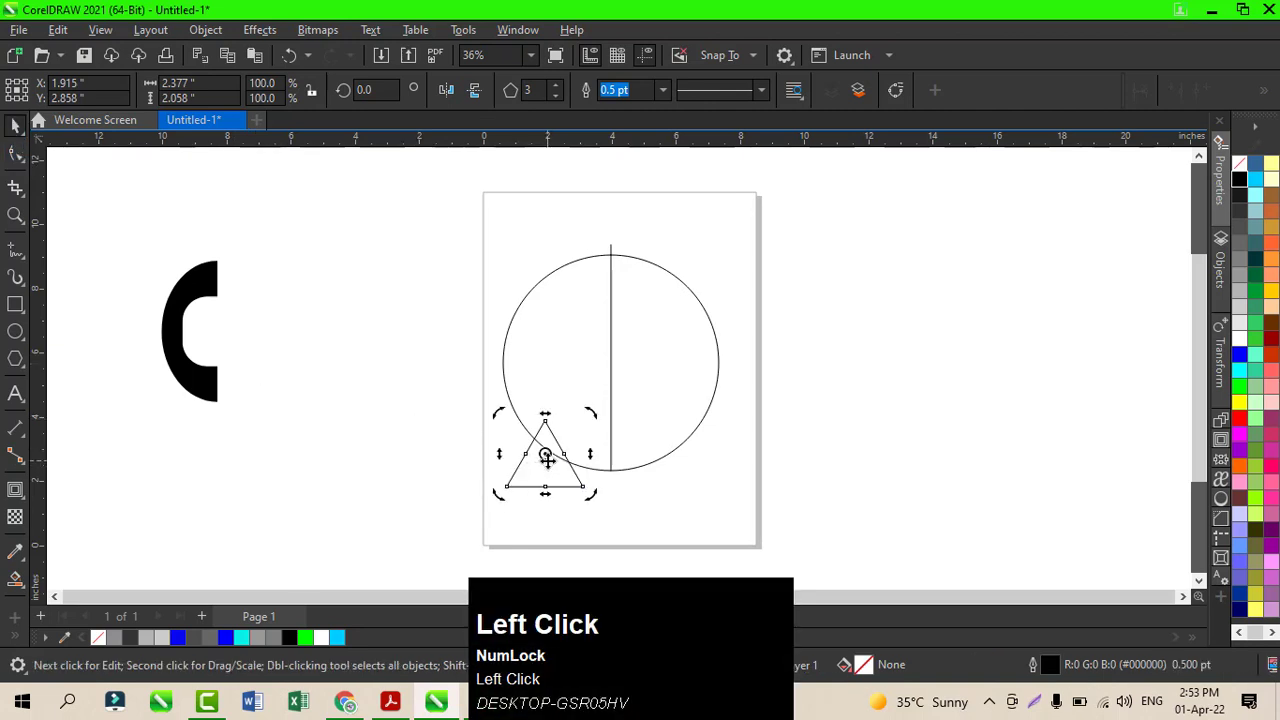
key(ctrl+z)
key(ctrl+z)
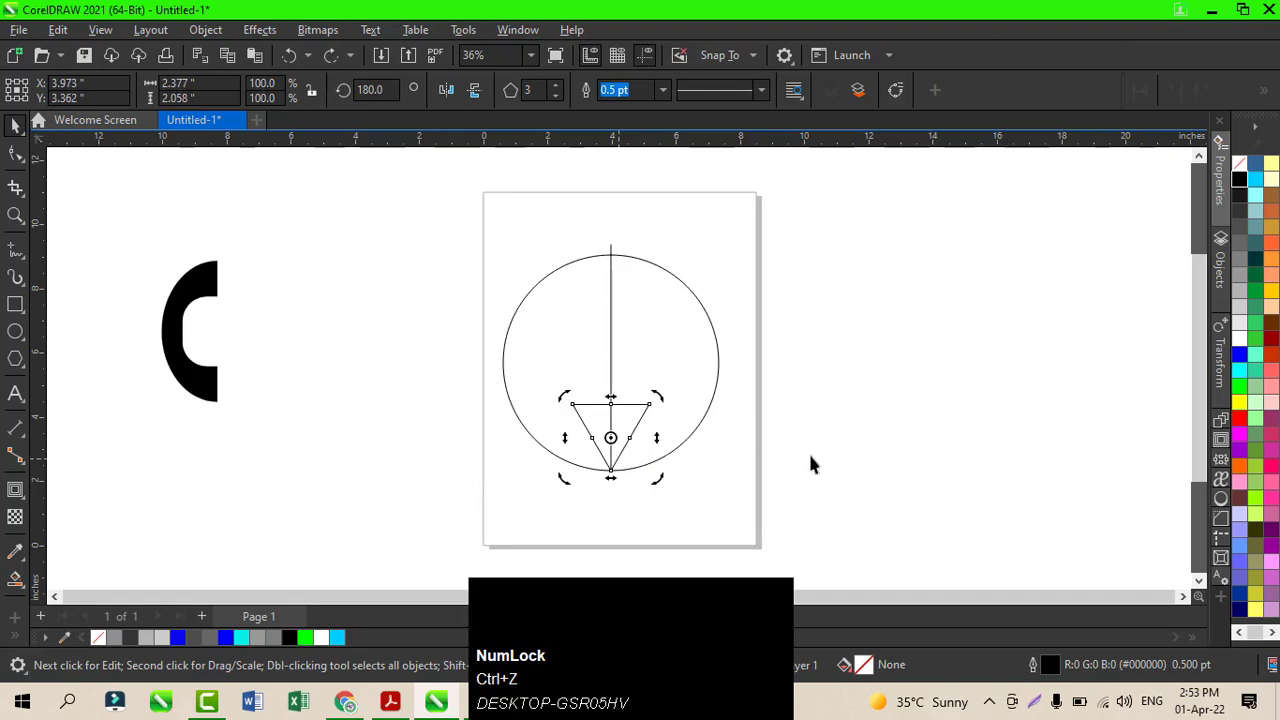
- Move the triangle straight down about 1.58 inches so that its flat edge stays just inside the circle's bottom
click(790, 455)
click(630, 432)
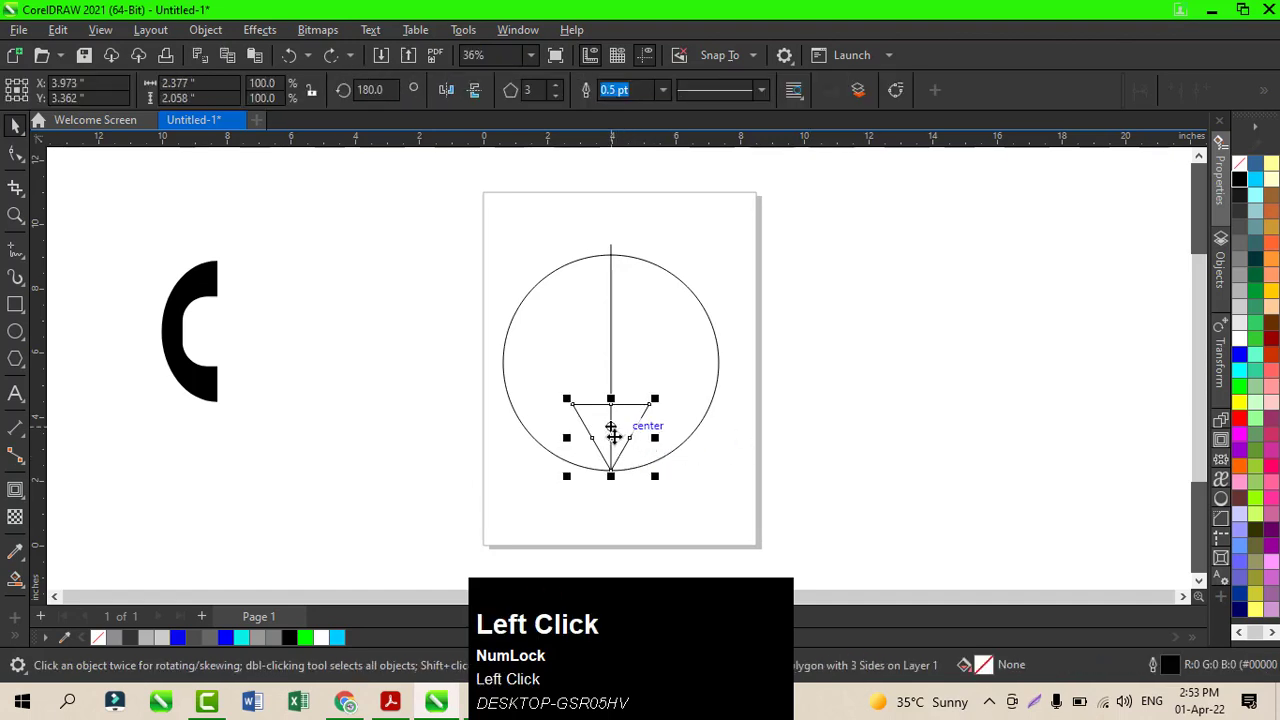
drag(611, 430, 611, 490)
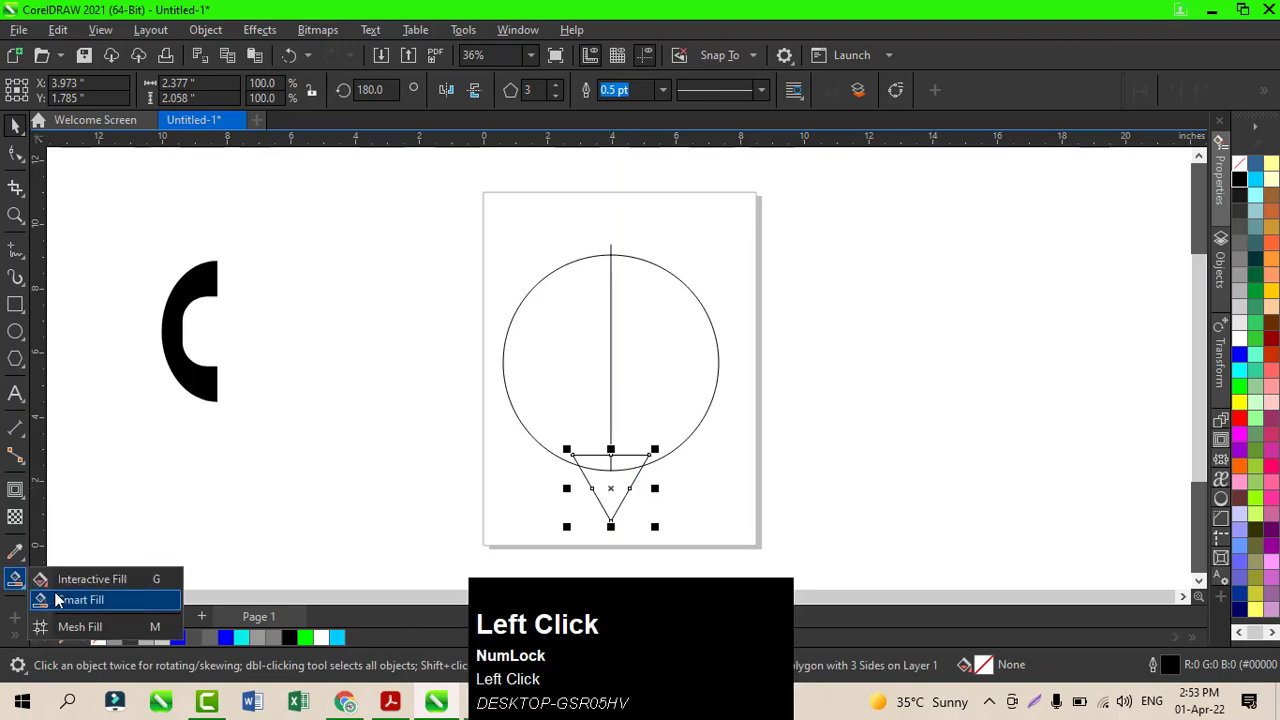
- Smart Fill the part of the triangle outside the circle with black (#000000) and no outline
click(40, 599)
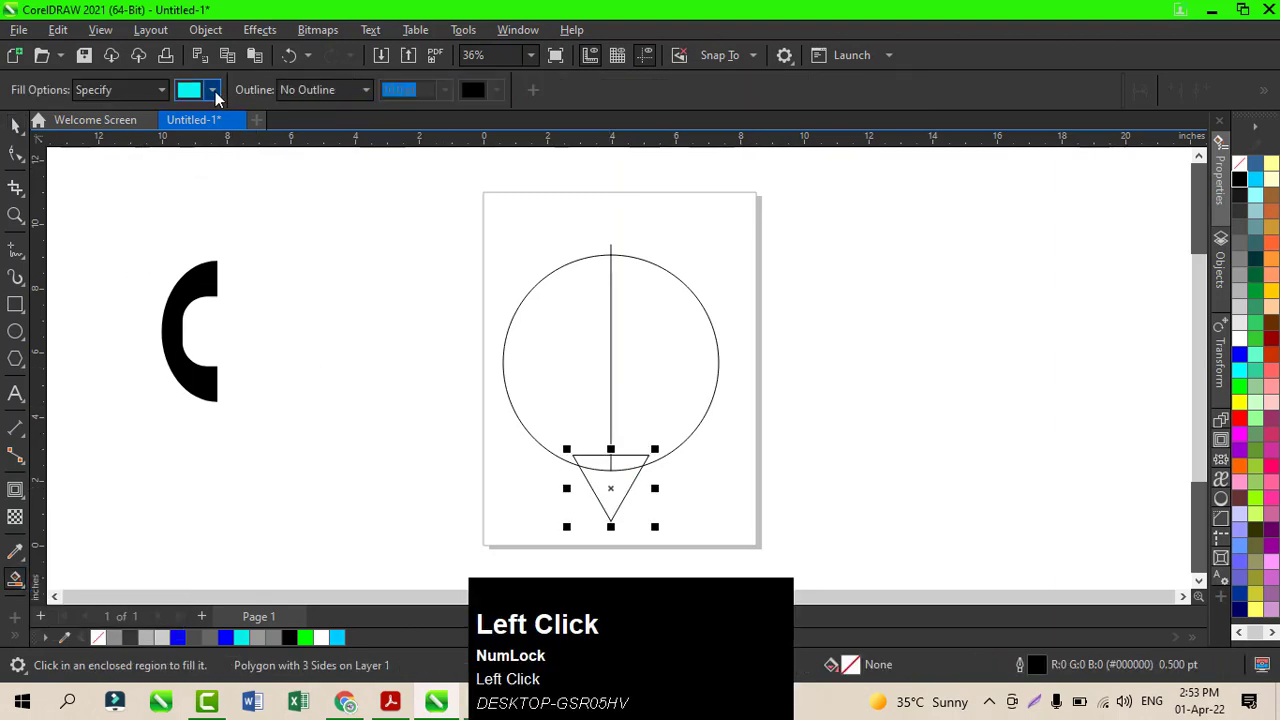
click(213, 90)
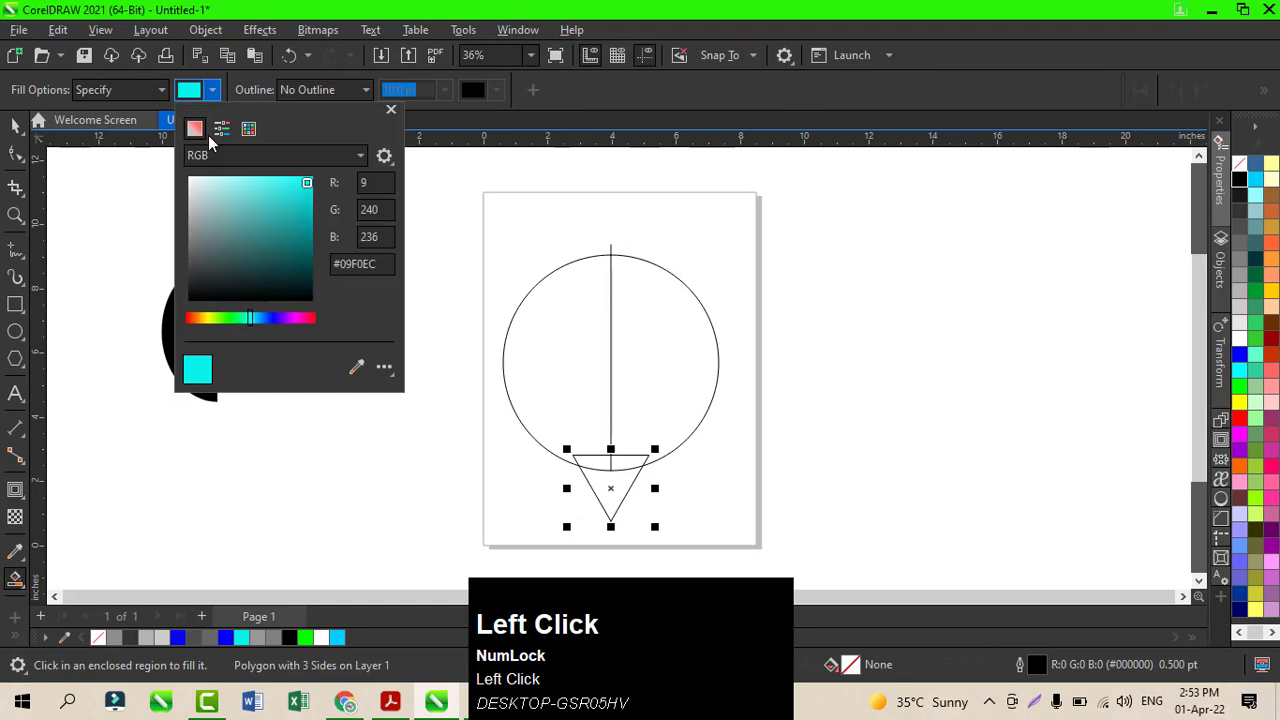
click(227, 184)
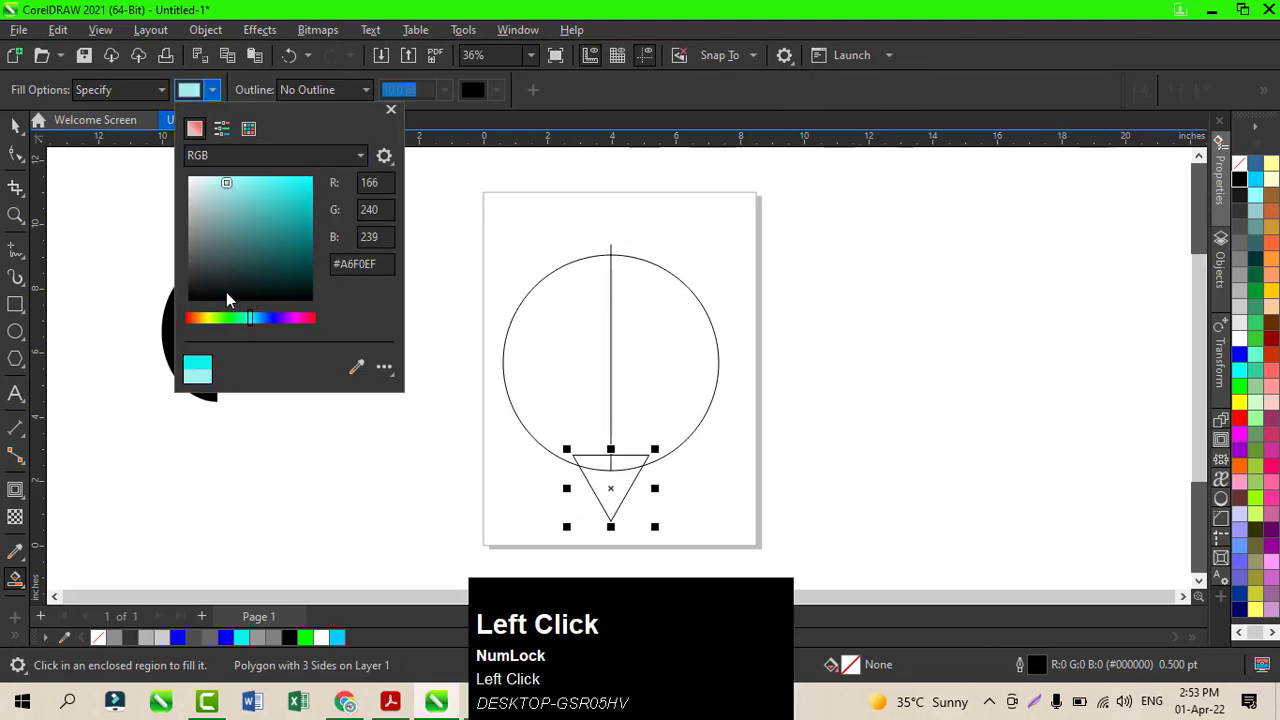
mouse_move(226, 298)
mouse_down()
mouse_move(208, 285)
mouse_move(188, 300)
mouse_up()
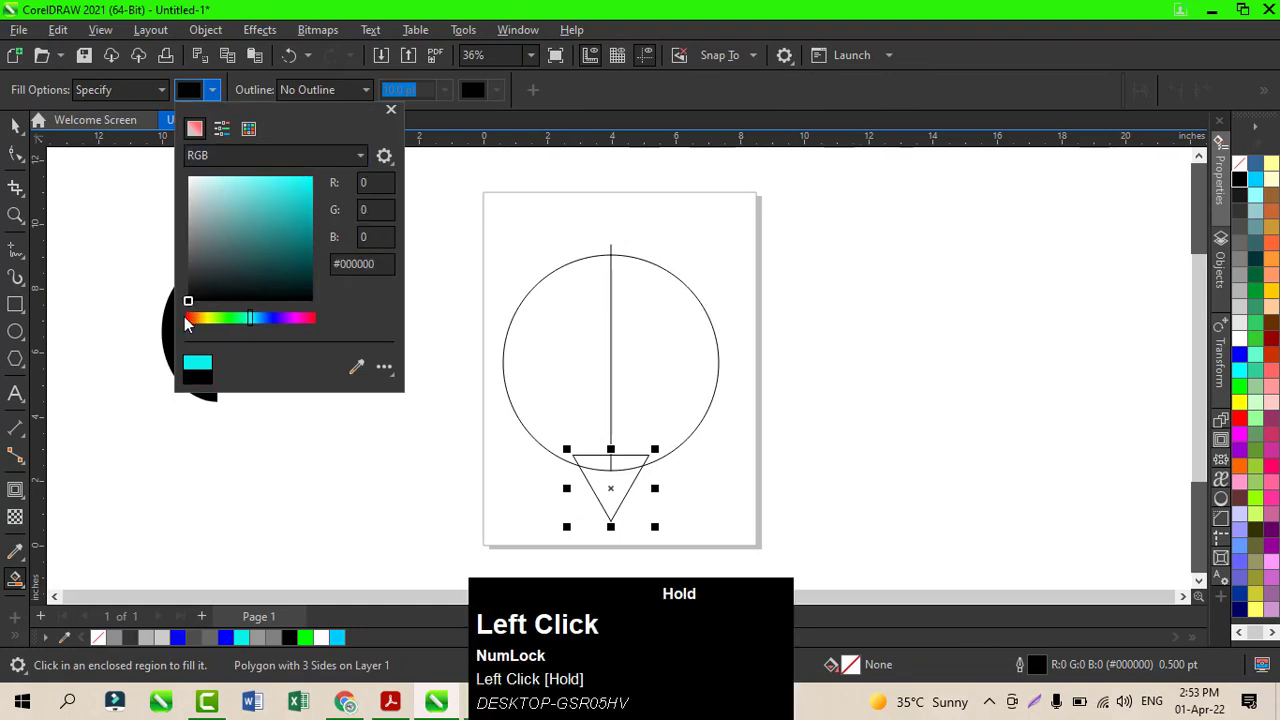
click(629, 489)
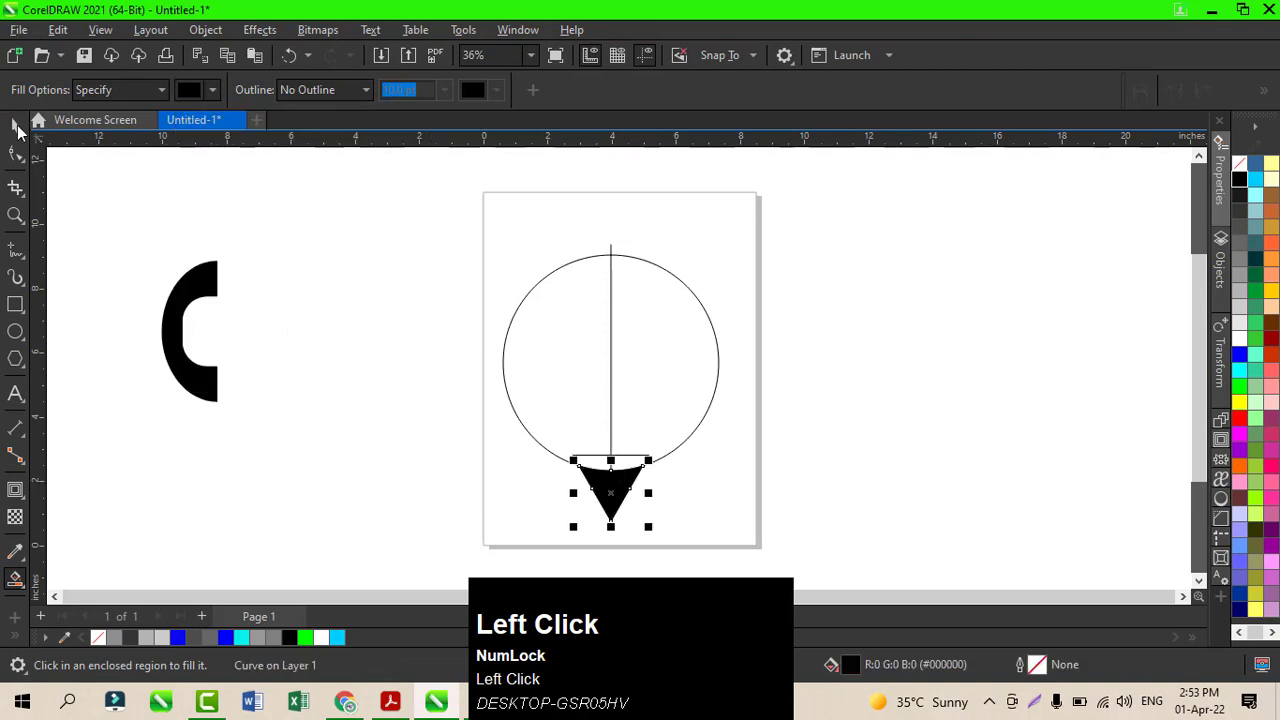
- Delete the original outlined triangle and the vertical line, keeping the circle and the black pointer shape
click(18, 127)
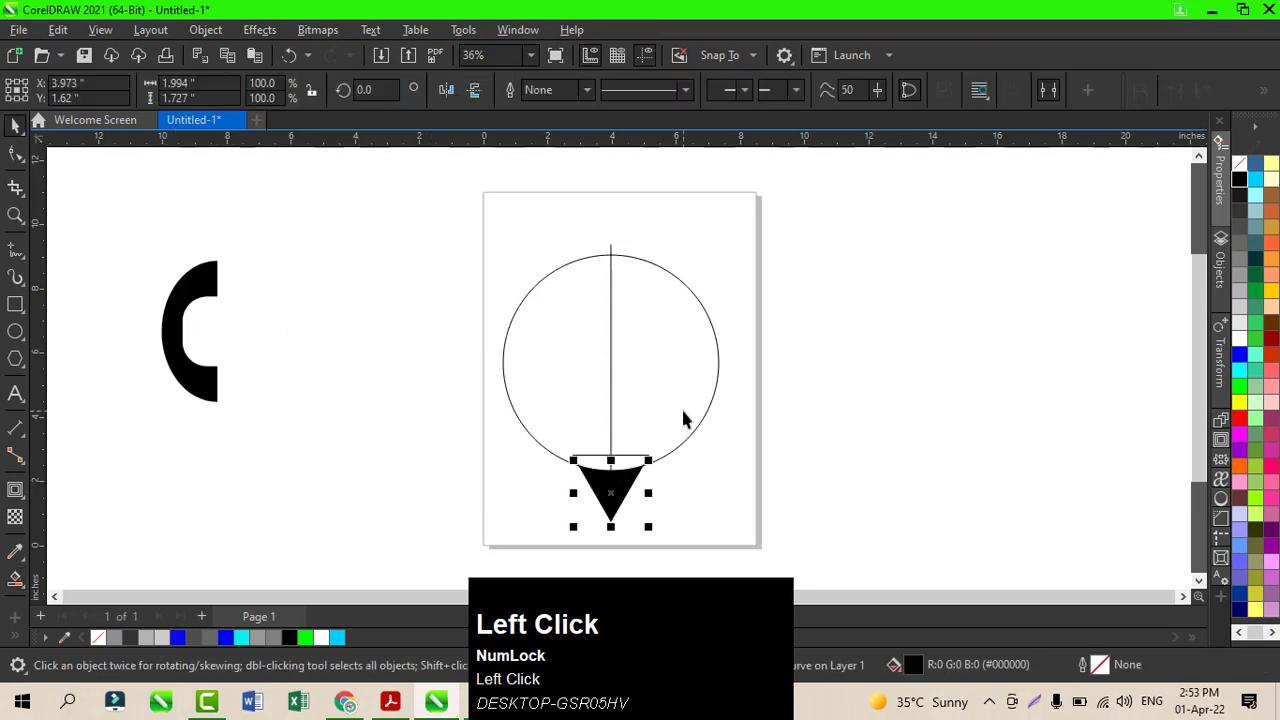
click(623, 460)
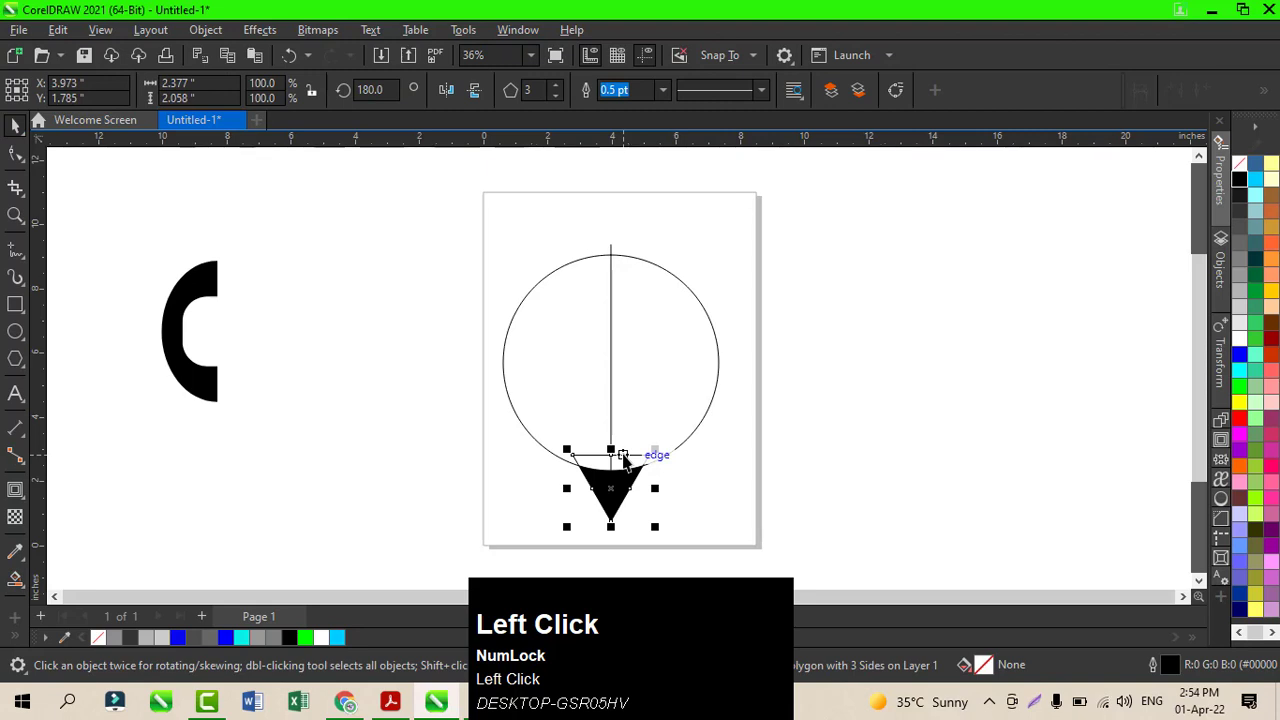
key(Delete)
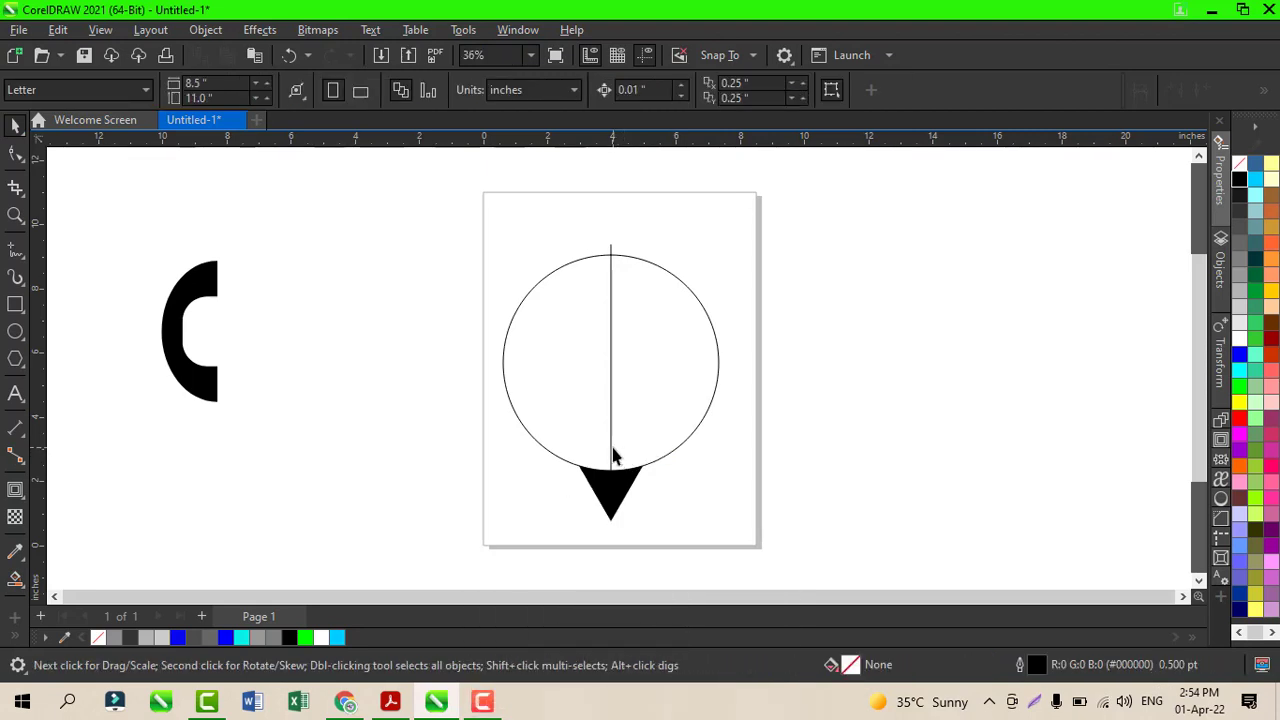
click(614, 456)
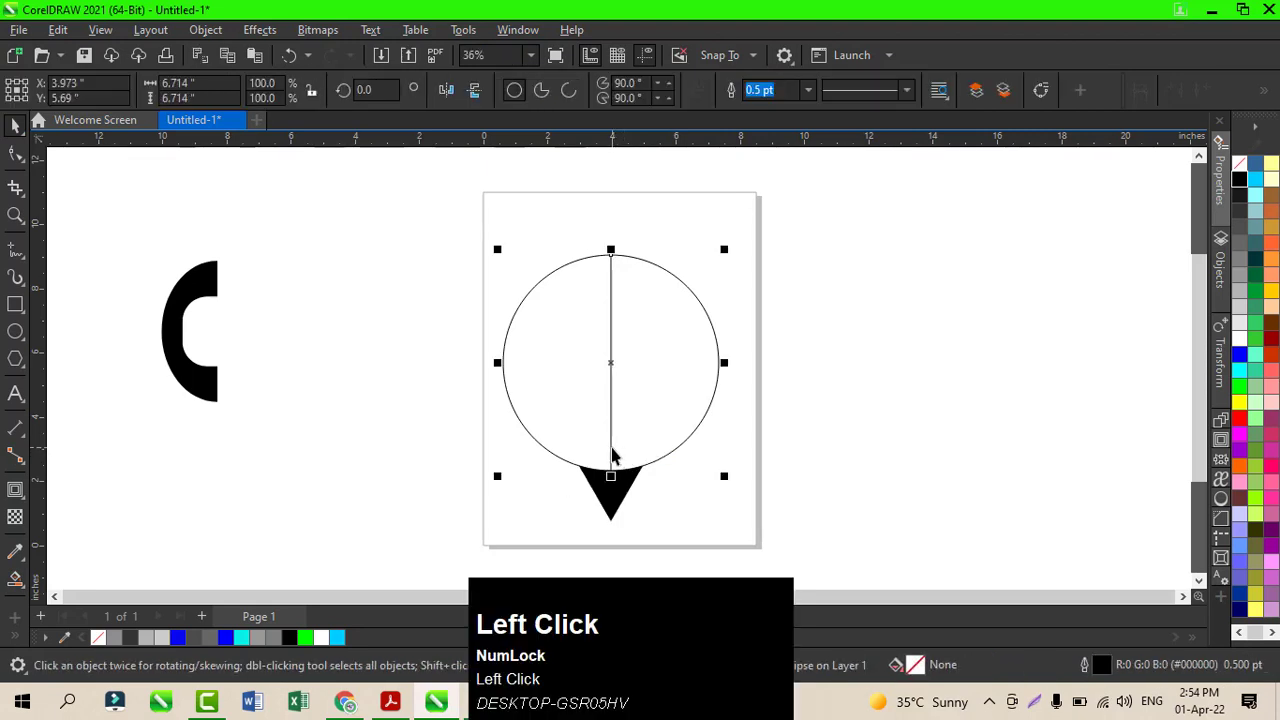
click(829, 436)
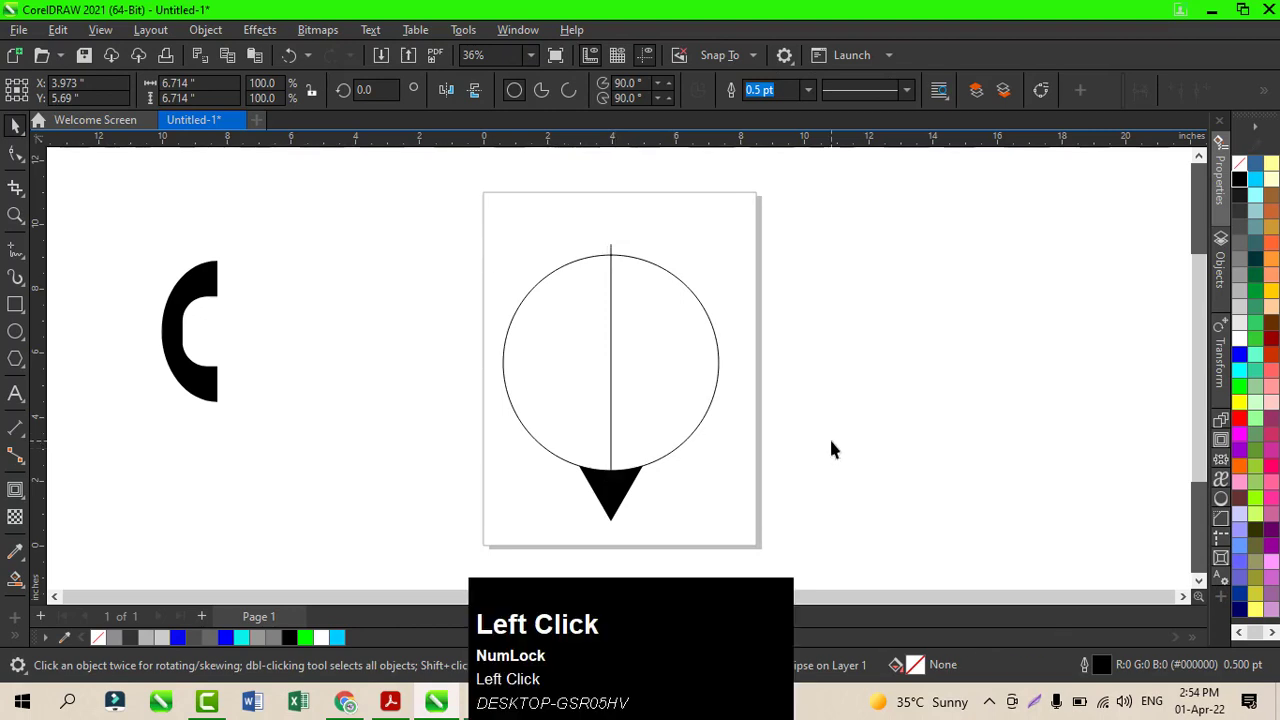
click(611, 372)
key(Delete)
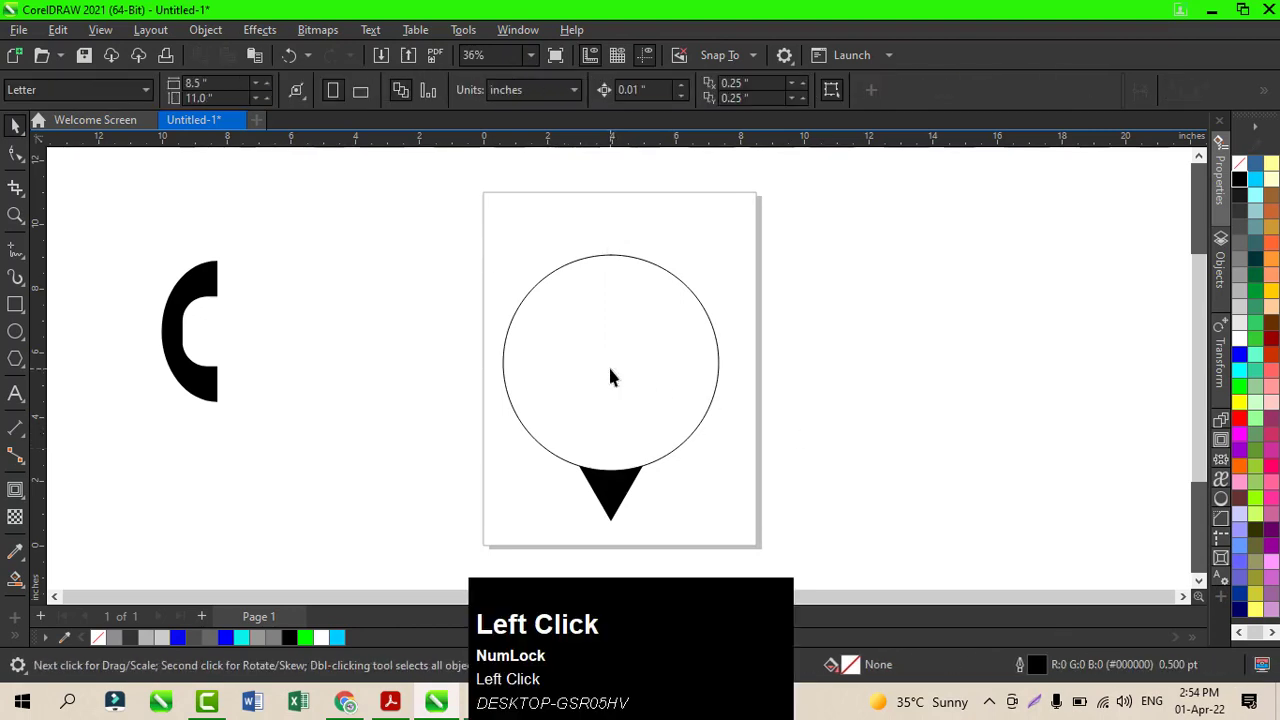
- Give the black pointer shape a black outline with no fill, and select it together with the circle
click(617, 490)
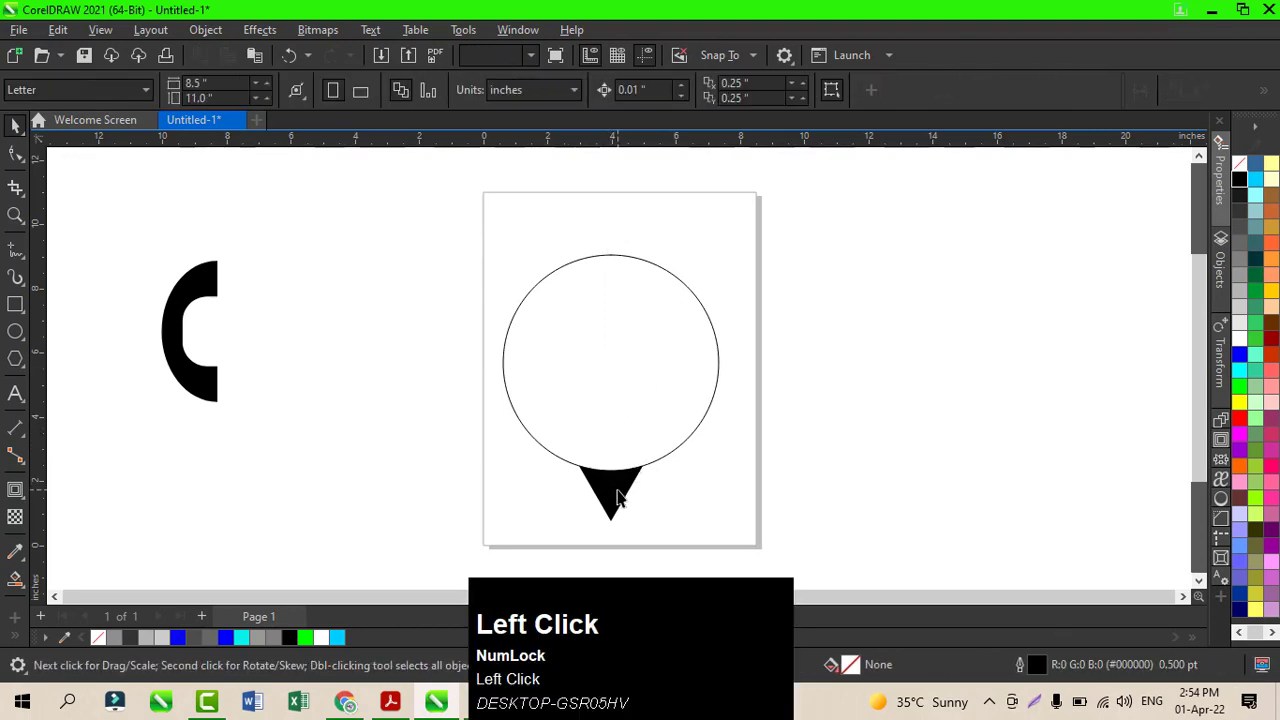
right_click(1240, 176)
click(1243, 172)
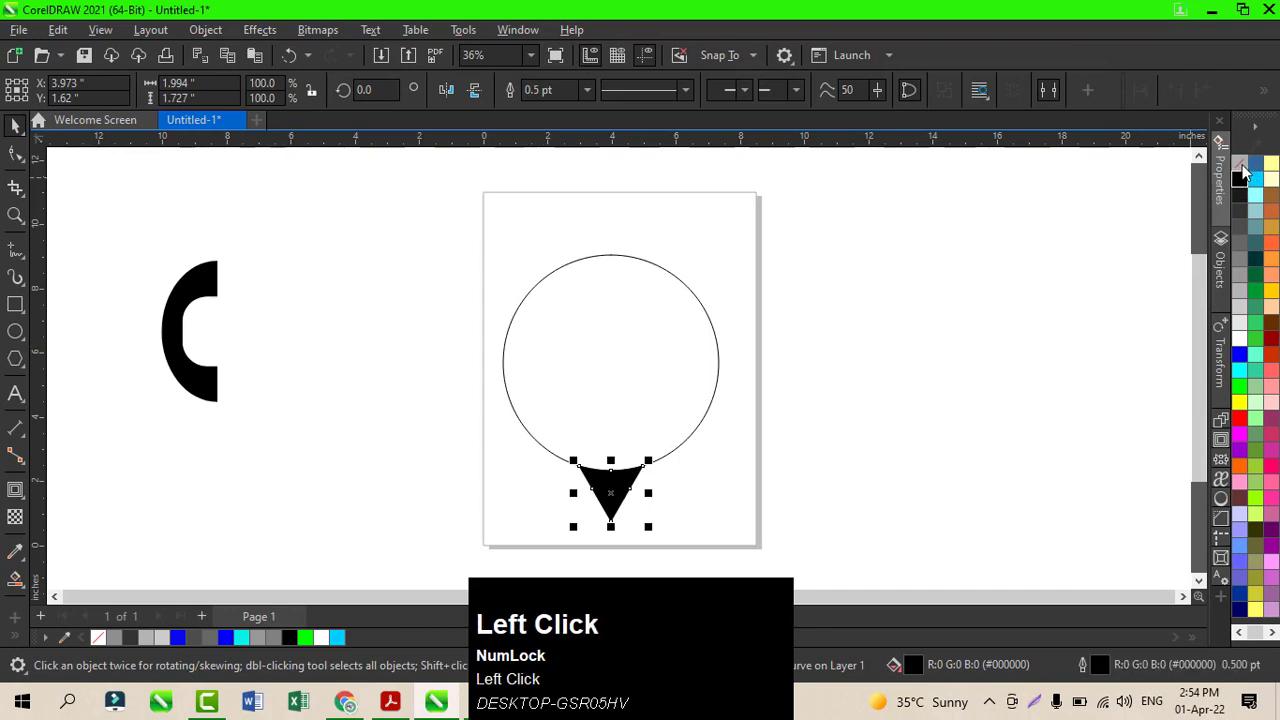
shift+click(689, 438)
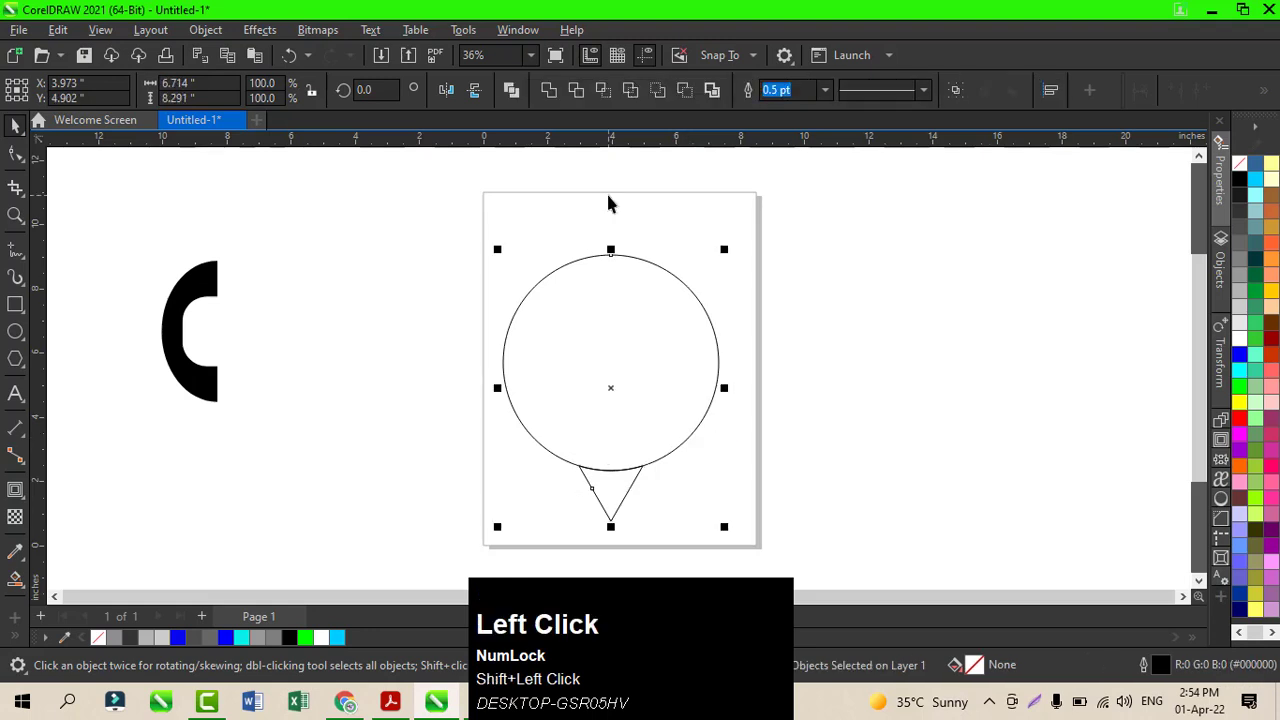
- Weld the circle and the pointer shape into a single speech-bubble curve and select it
click(563, 97)
click(846, 365)
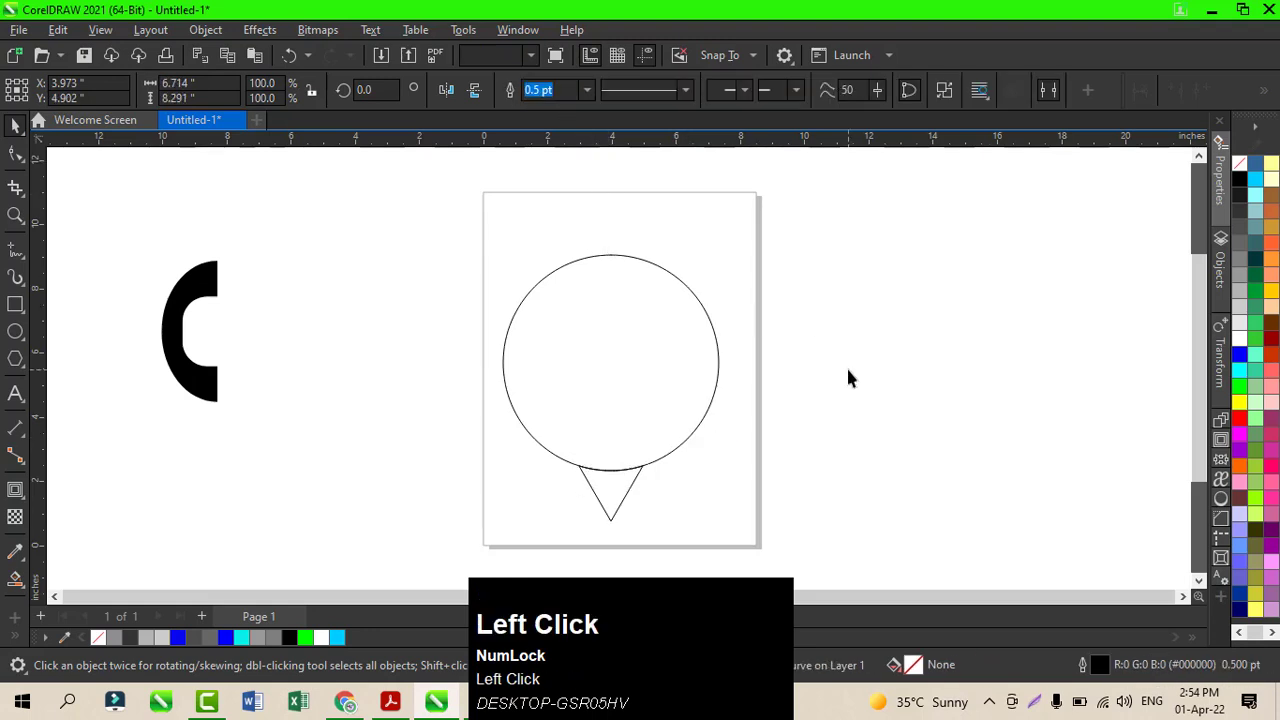
click(615, 481)
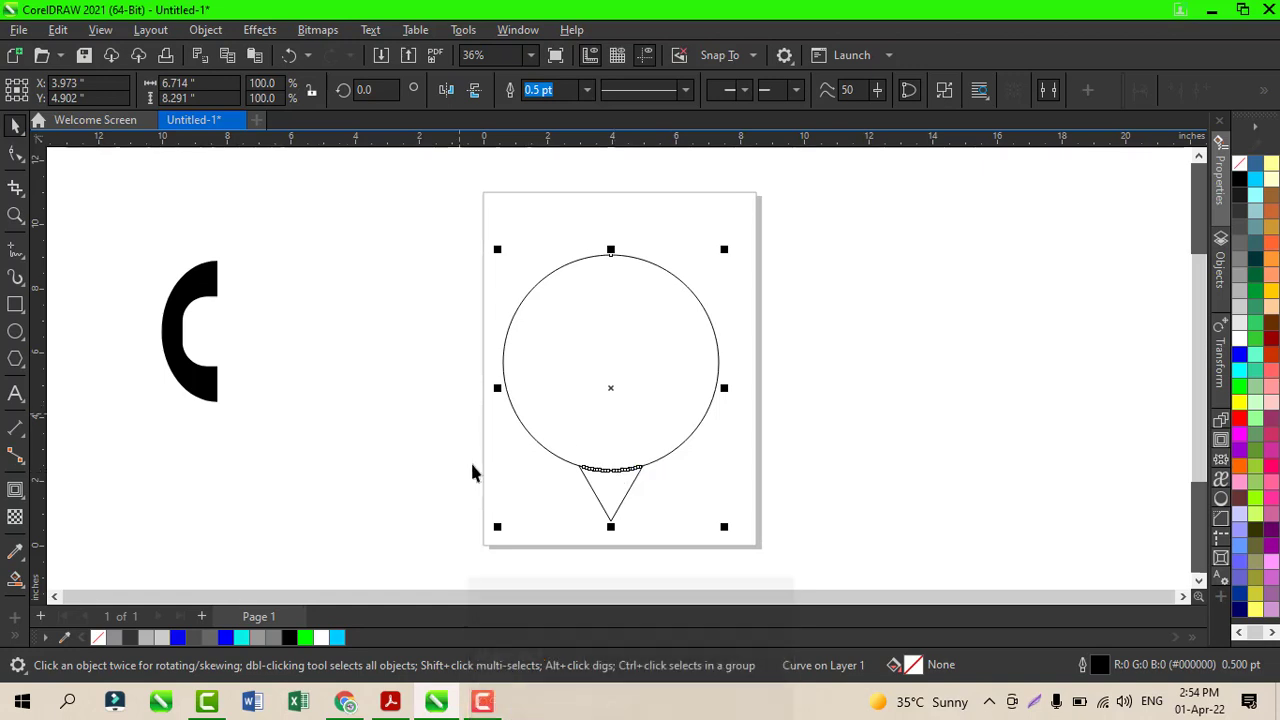
- Rotate the speech-bubble outline to 315 degrees so its pointer faces the lower-left corner of the page
click(361, 97)
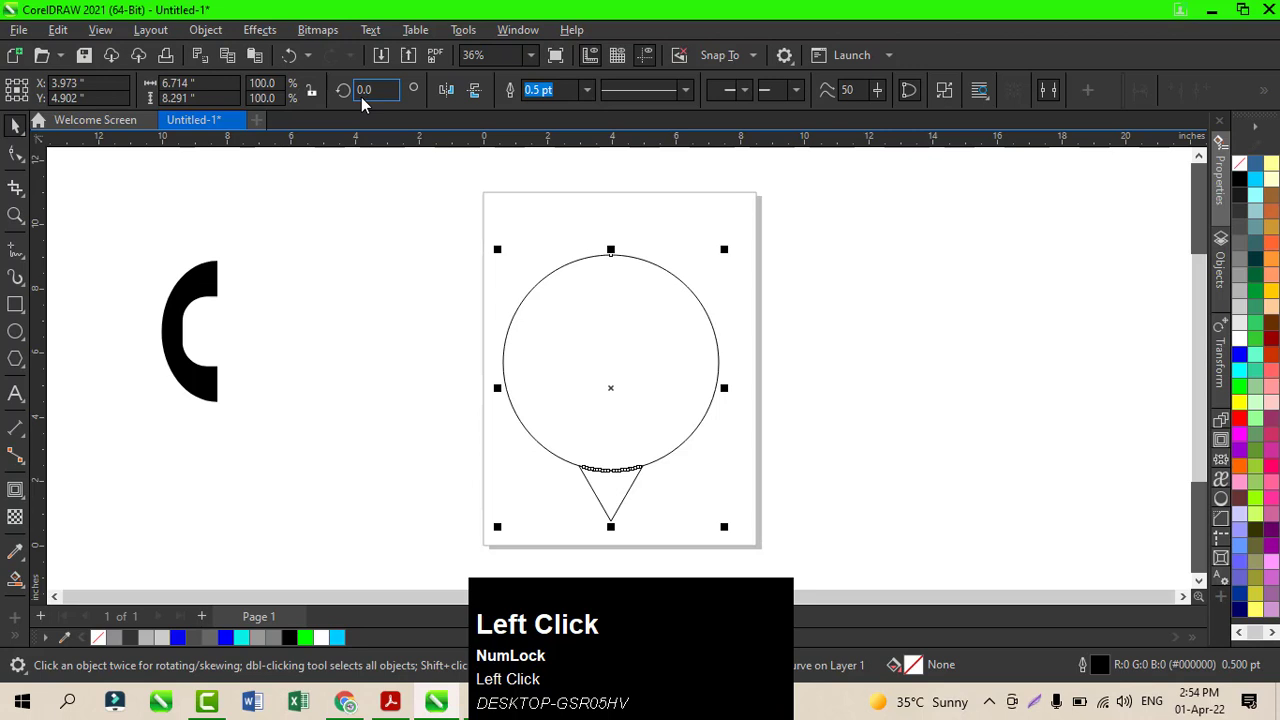
text(31)
key(Return)
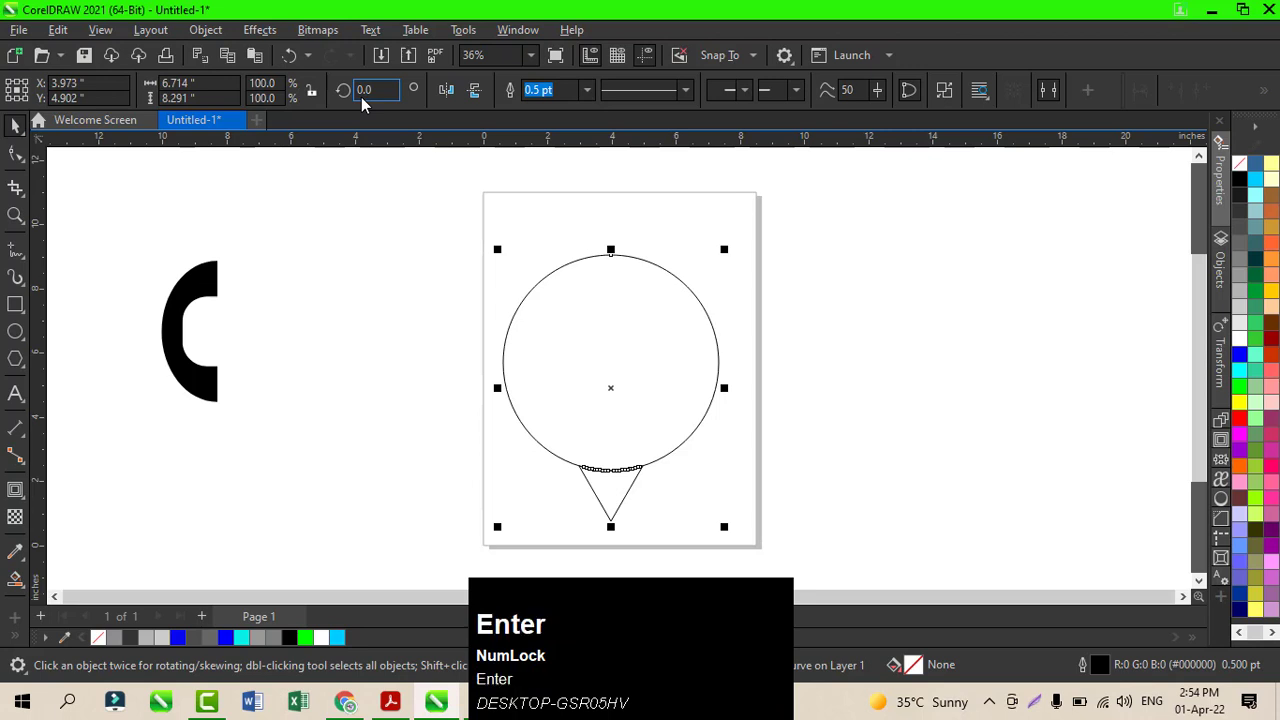
click(365, 90)
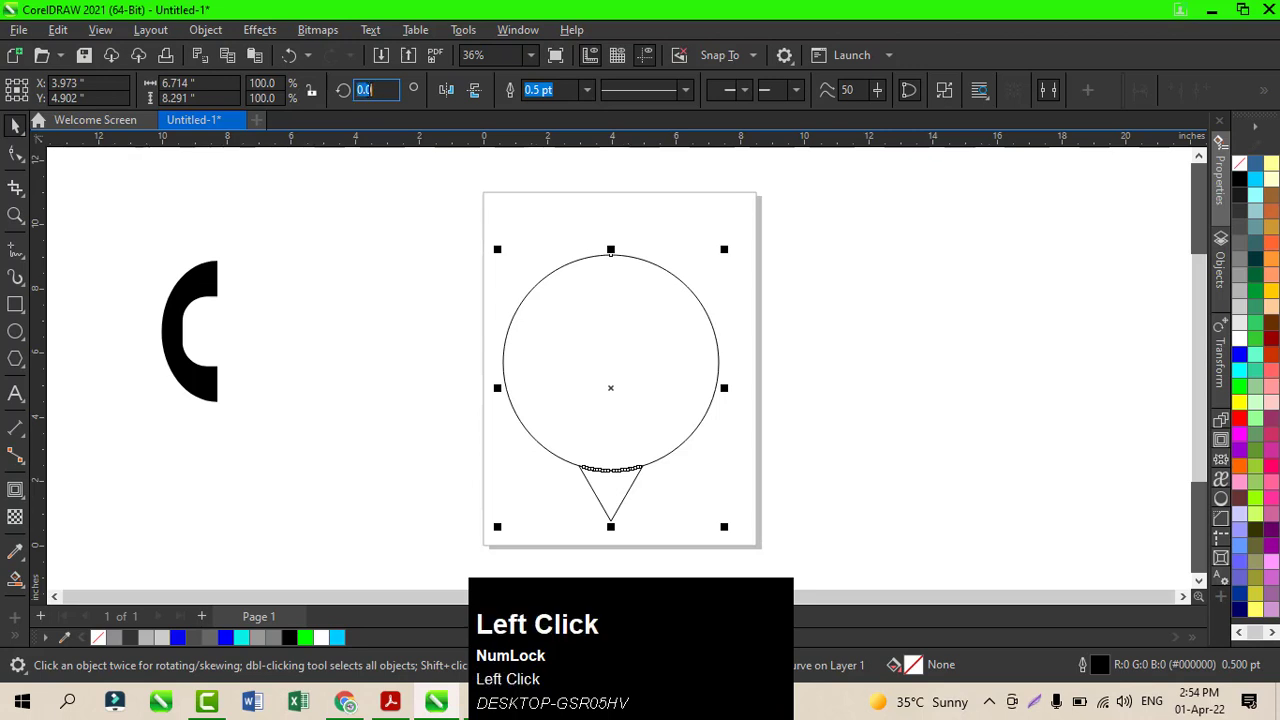
text(315)
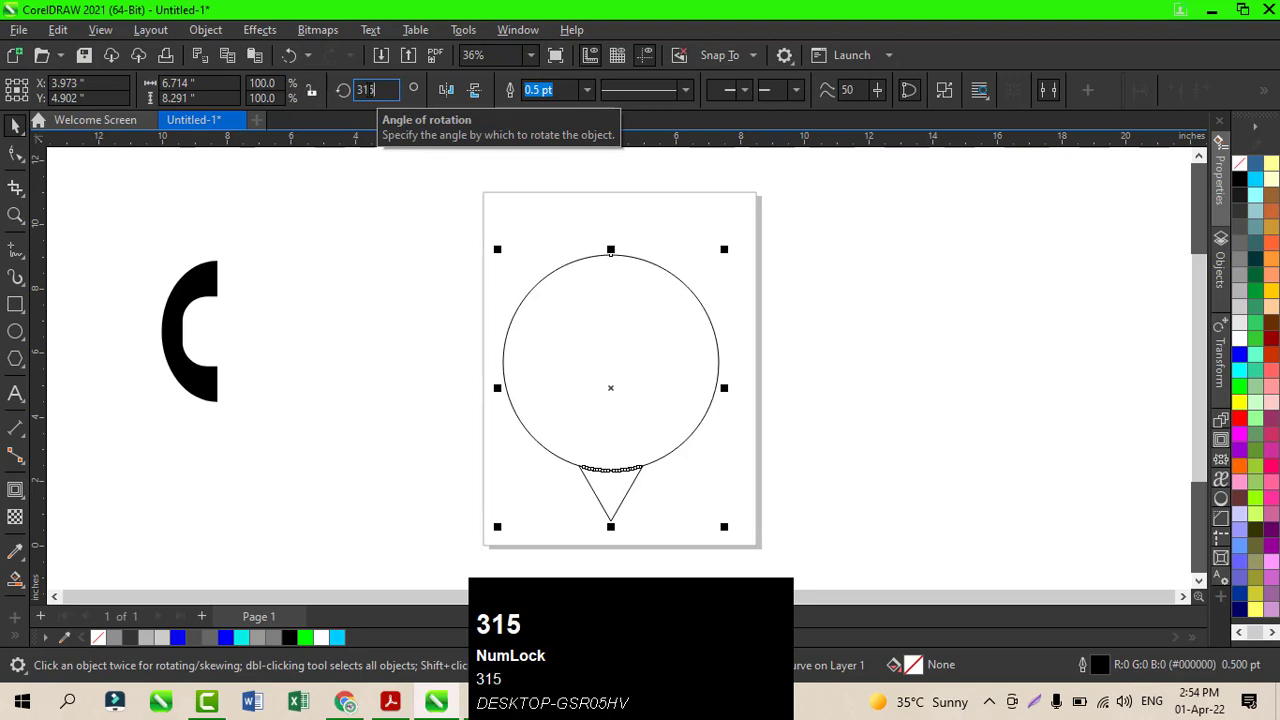
key(Return)
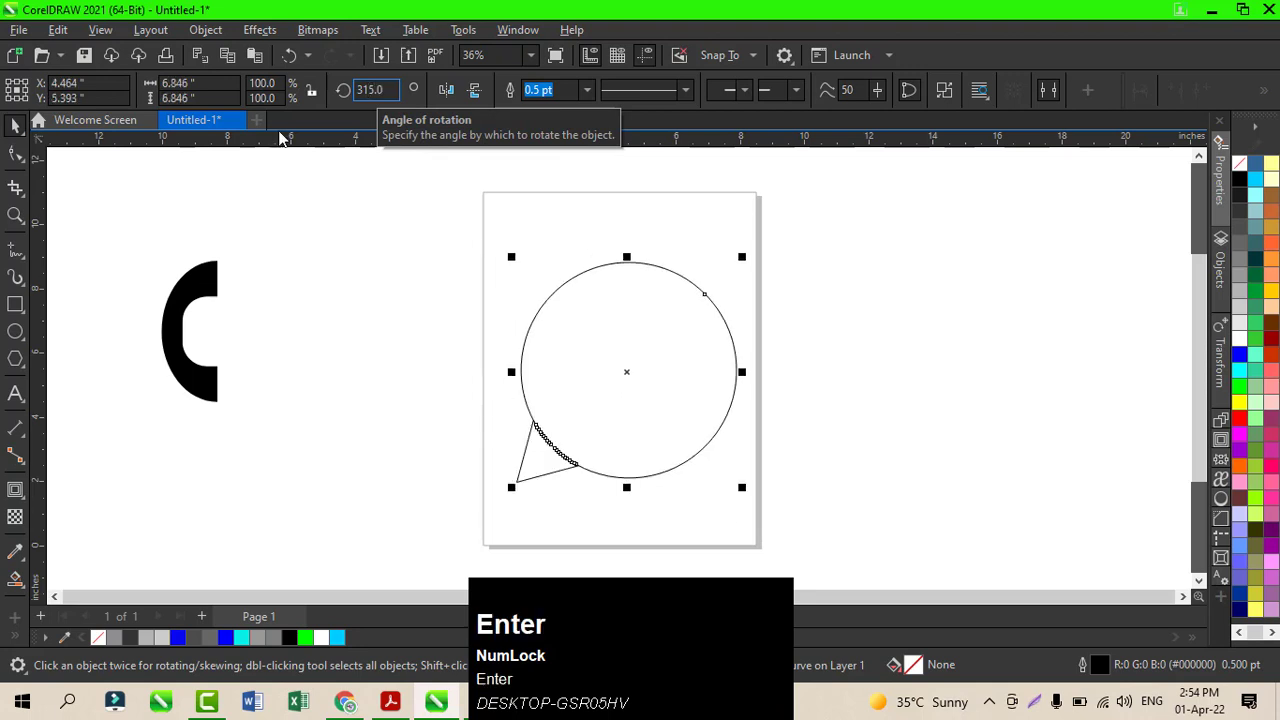
- Centre the black handset shape horizontally and vertically inside the speech-bubble outline
click(15, 126)
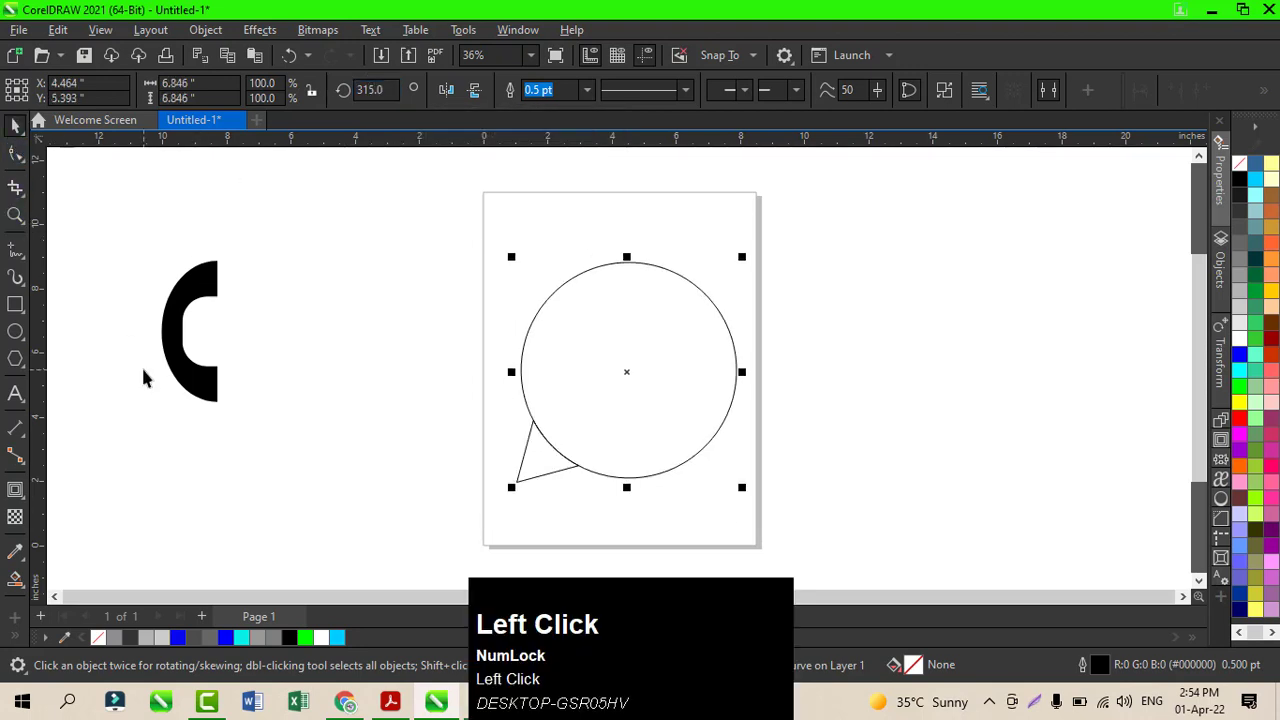
click(168, 352)
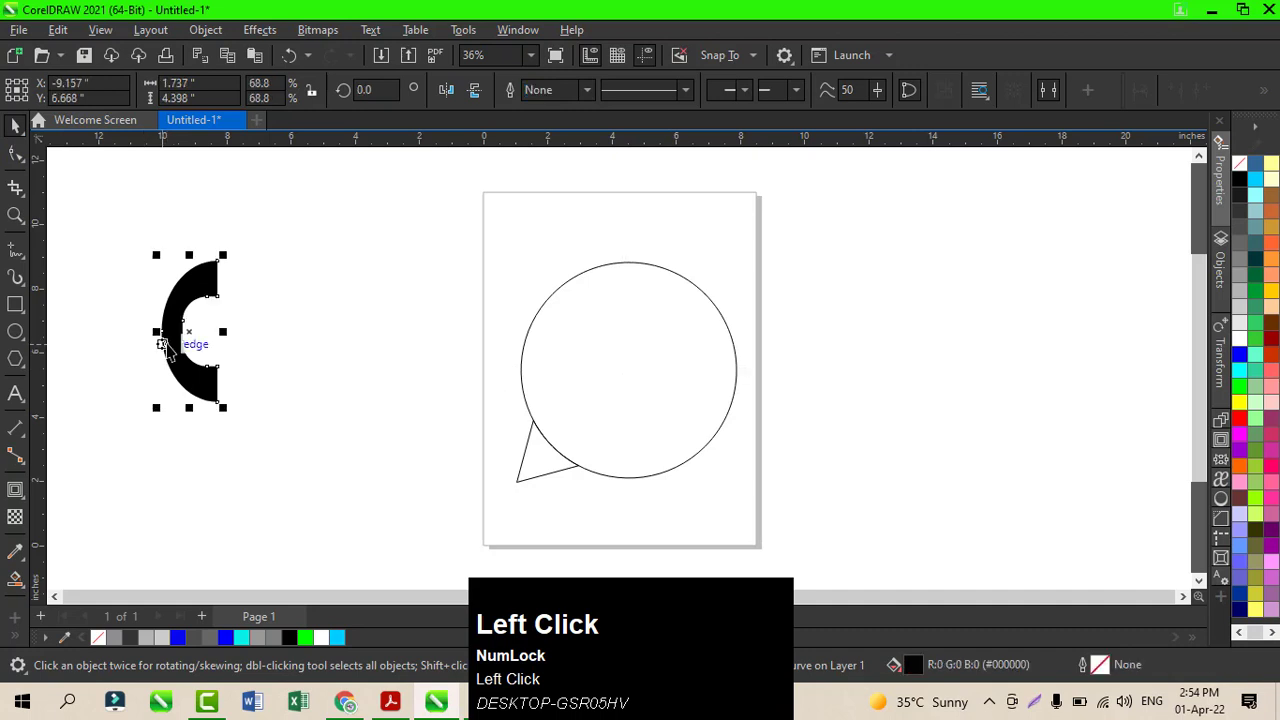
shift+click(523, 392)
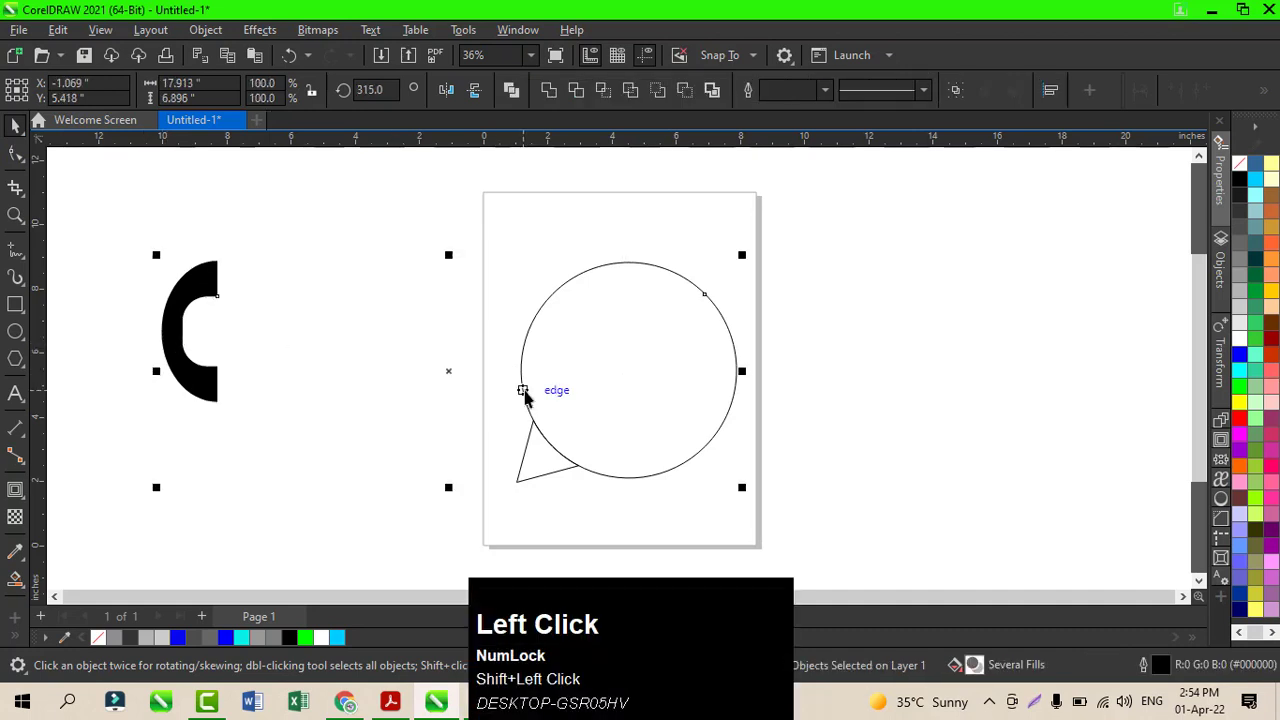
key(c)
key(e)
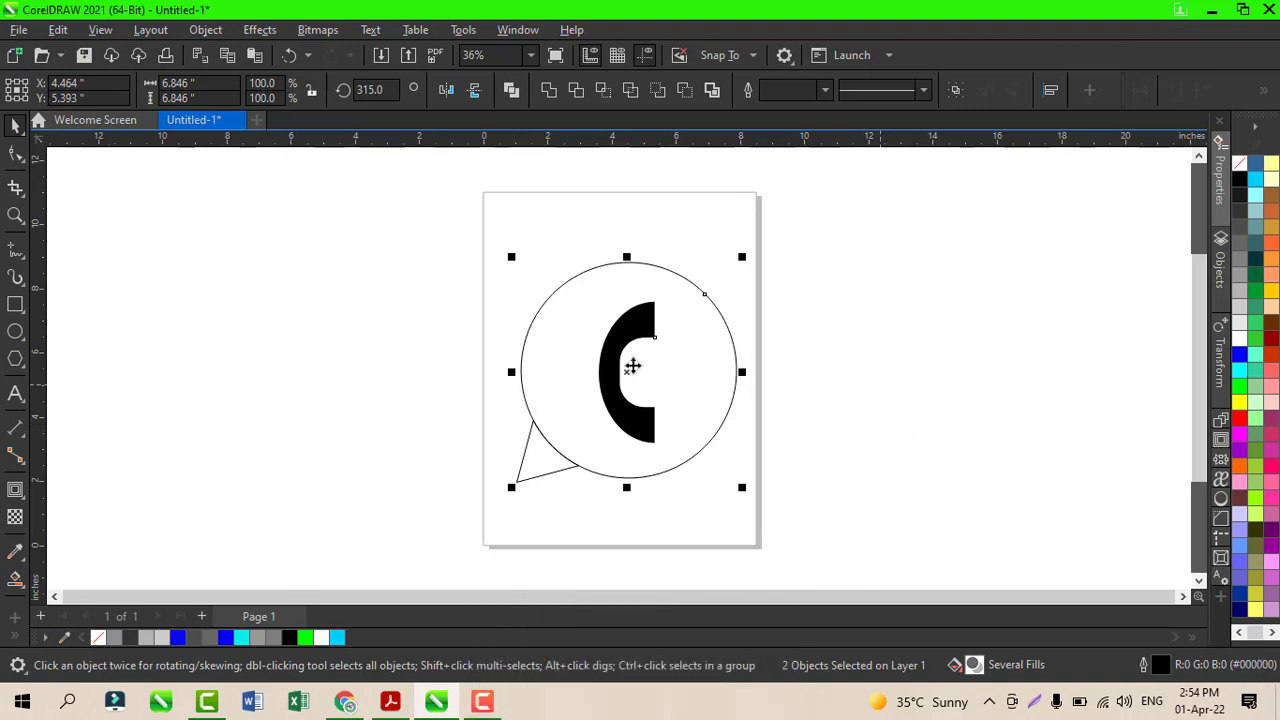
click(855, 360)
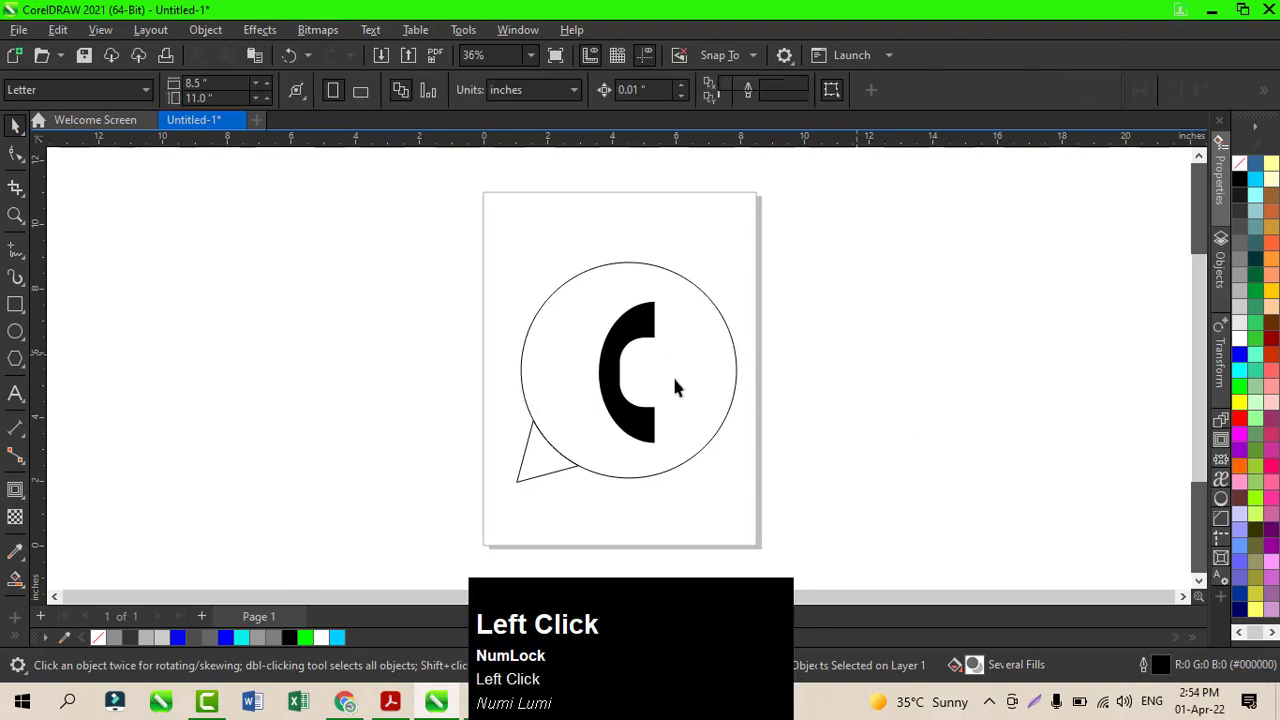
- Smart Fill the speech bubble around the handset with green (#1EF213) and no outline
click(612, 378)
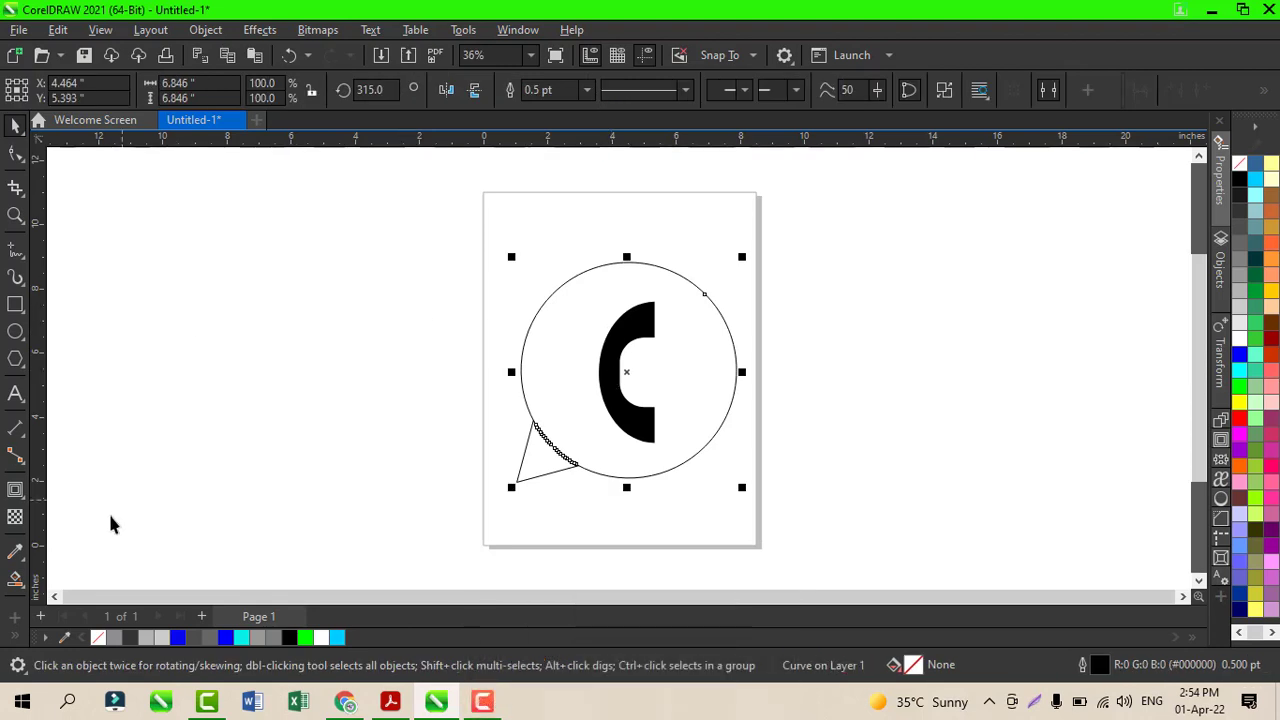
click(24, 590)
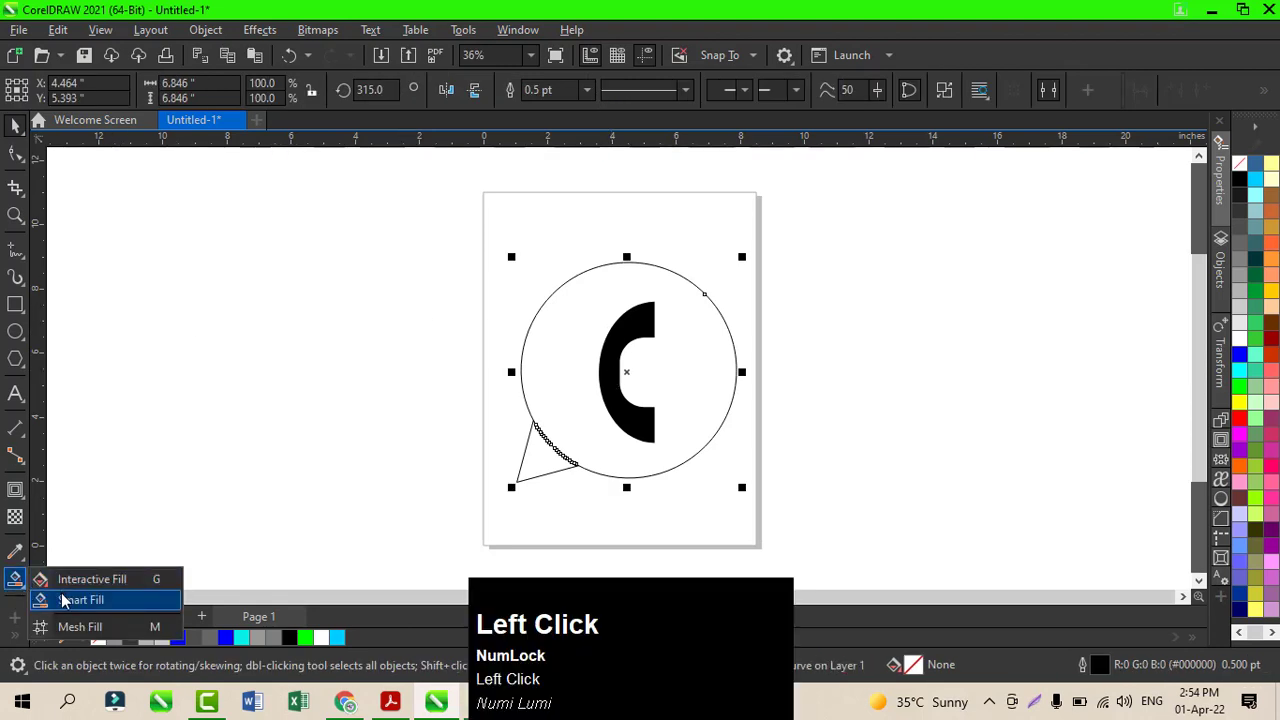
click(65, 600)
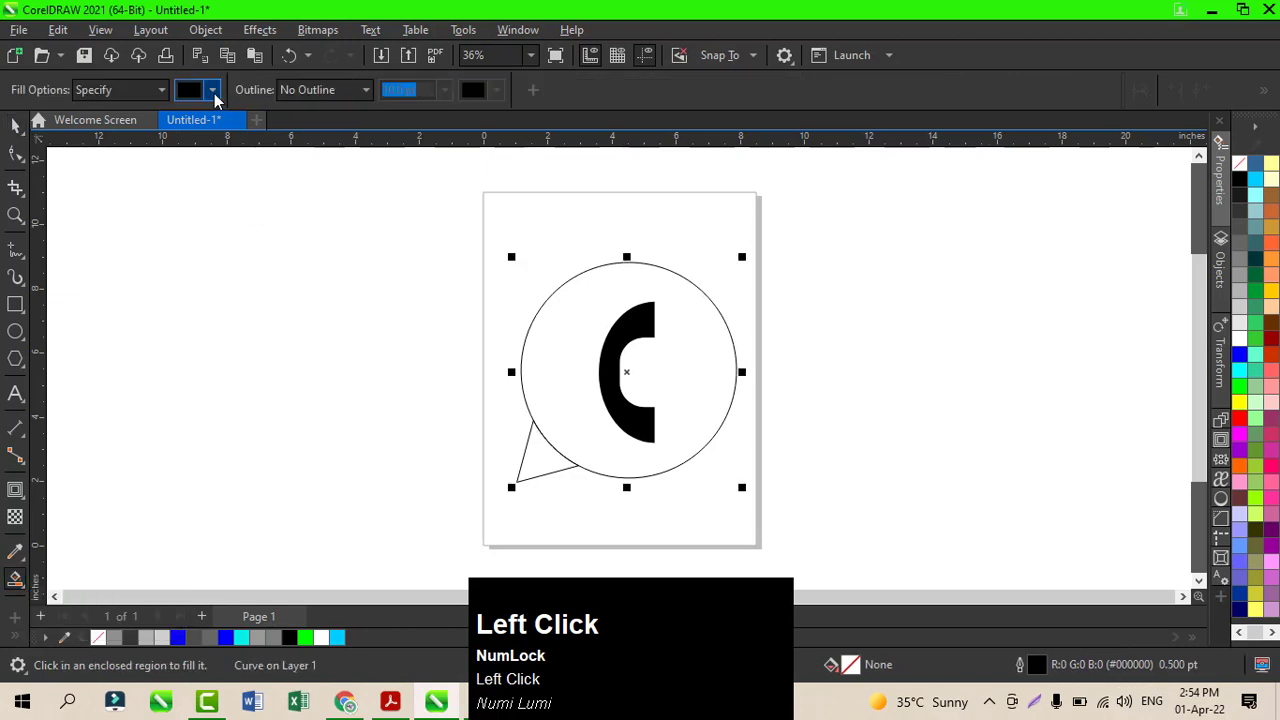
click(212, 91)
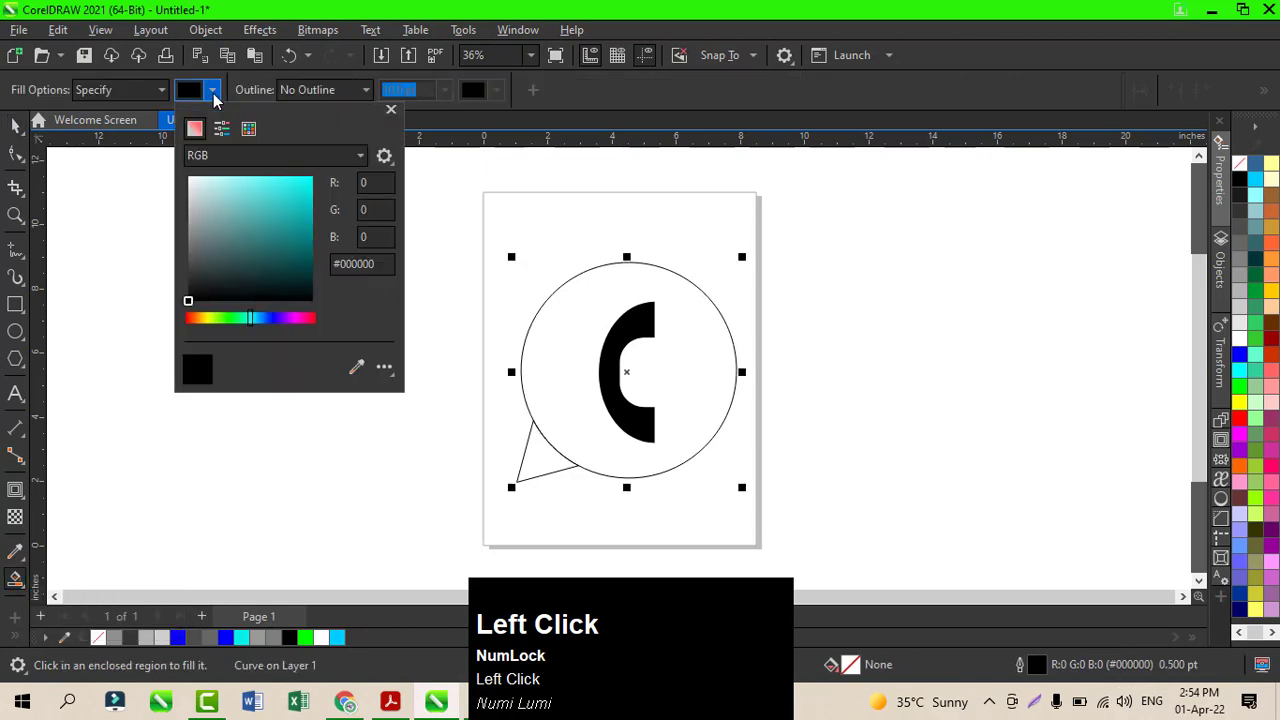
click(229, 319)
click(303, 185)
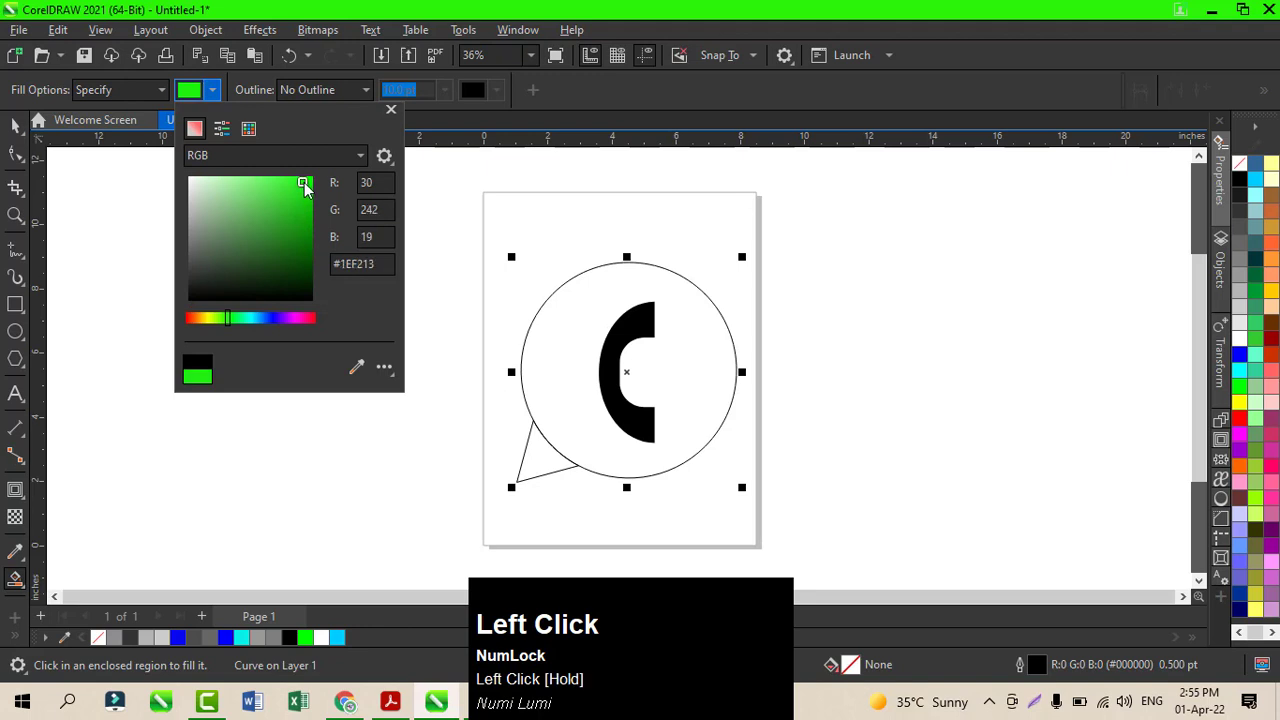
click(563, 366)
click(563, 362)
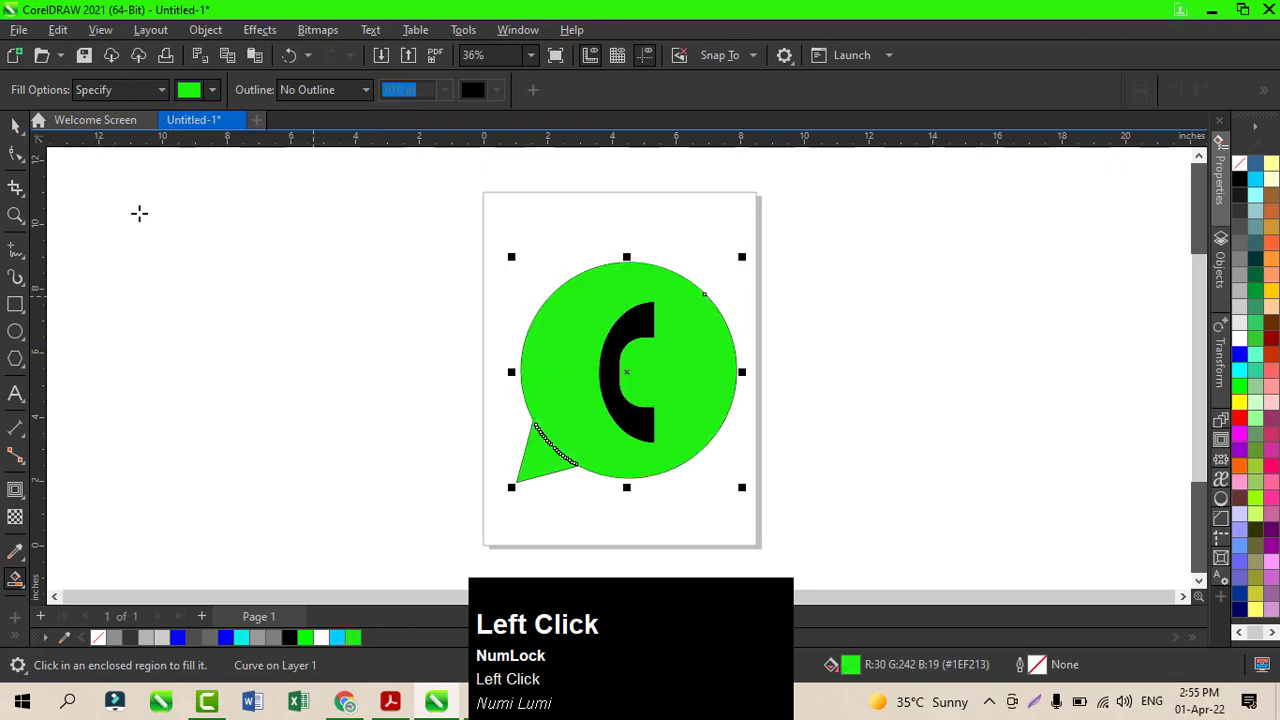
click(16, 130)
click(854, 368)
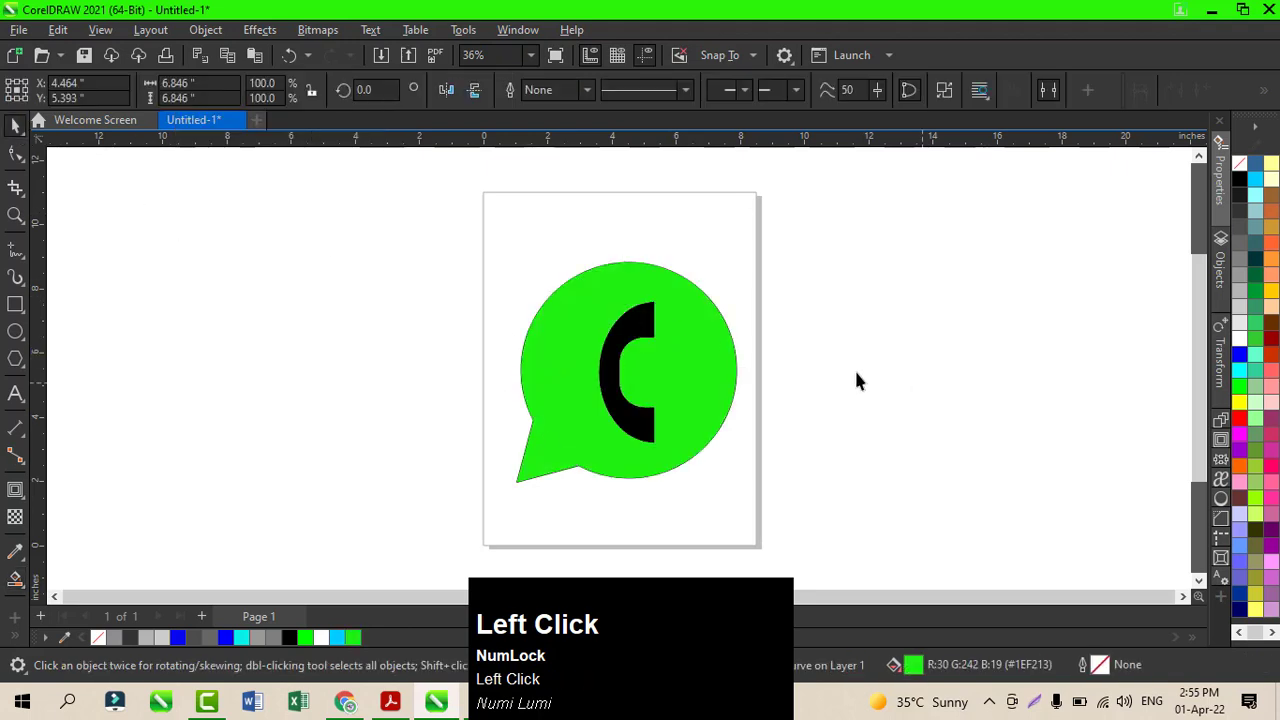
- Move the outlined bubble off the page to its right and the black handset off to its left
drag(641, 360, 877, 343)
drag(620, 358, 339, 352)
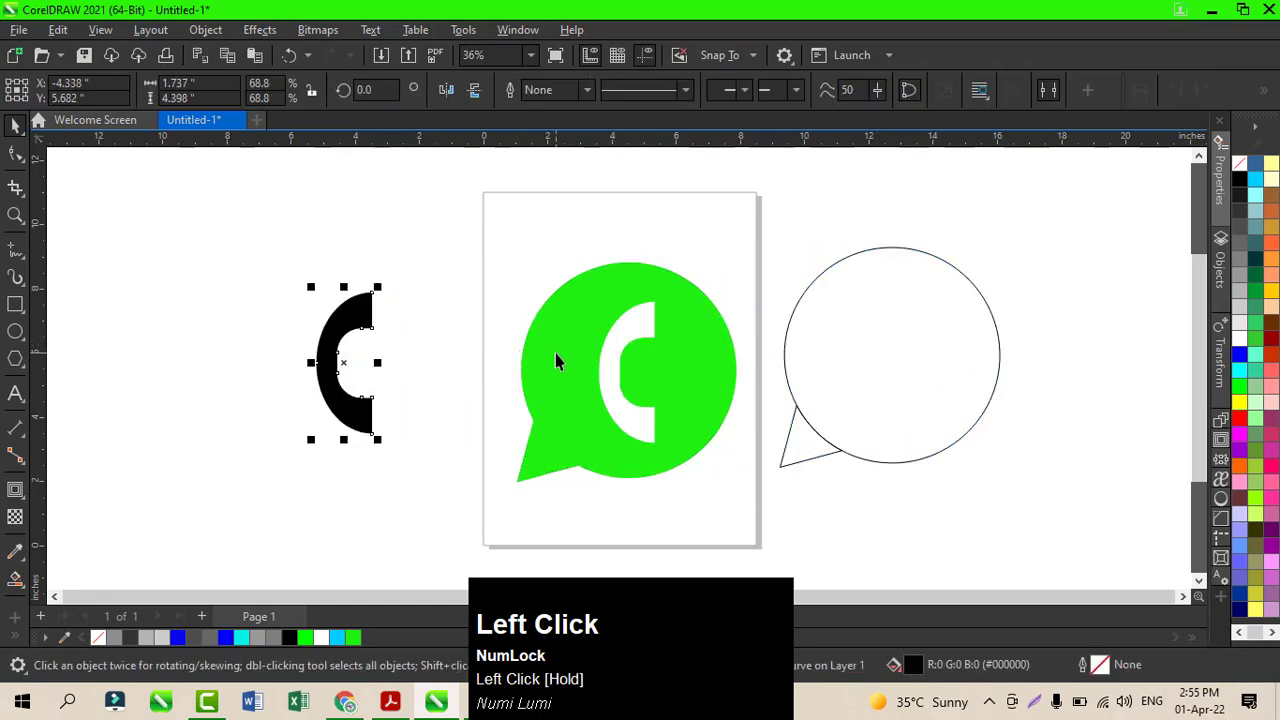
- Centre the green bubble horizontally and vertically on the outlined bubble beside the page
click(557, 361)
shift+click(871, 358)
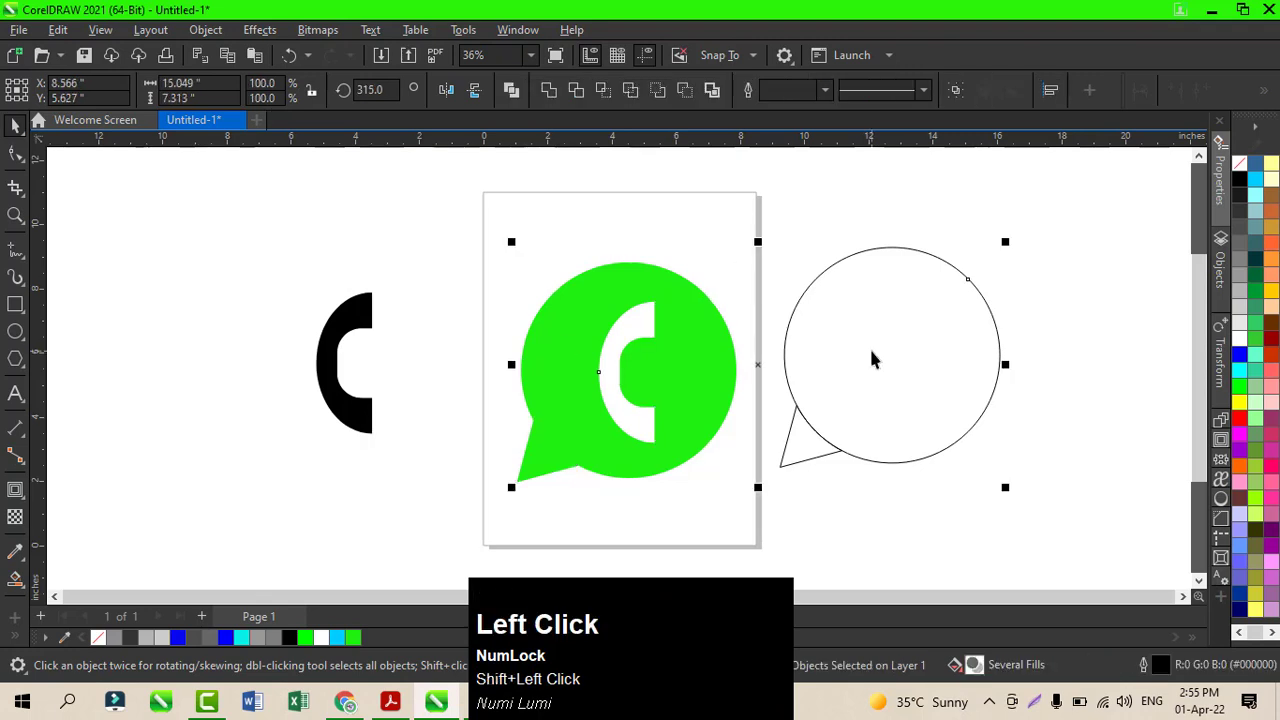
key(c)
key(e)
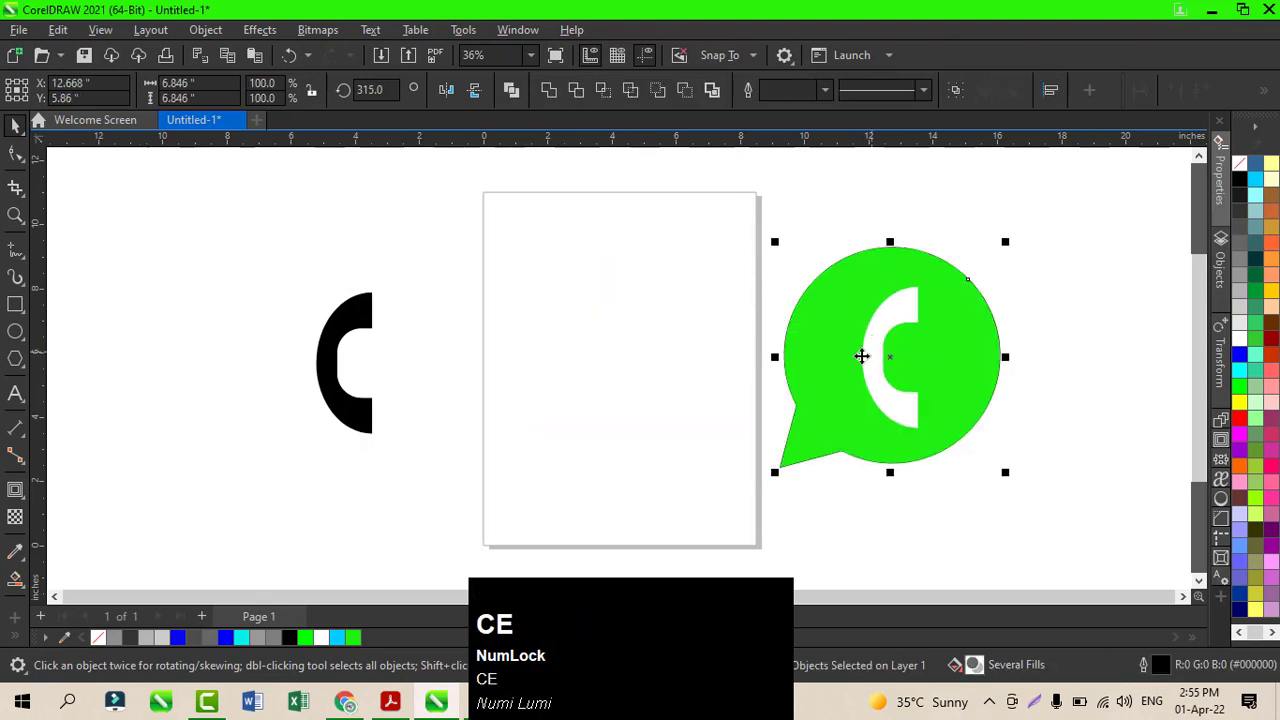
- Try an outward 20-step contour with a 0.017 inch offset on the green bubble, and undo it
click(26, 499)
click(52, 511)
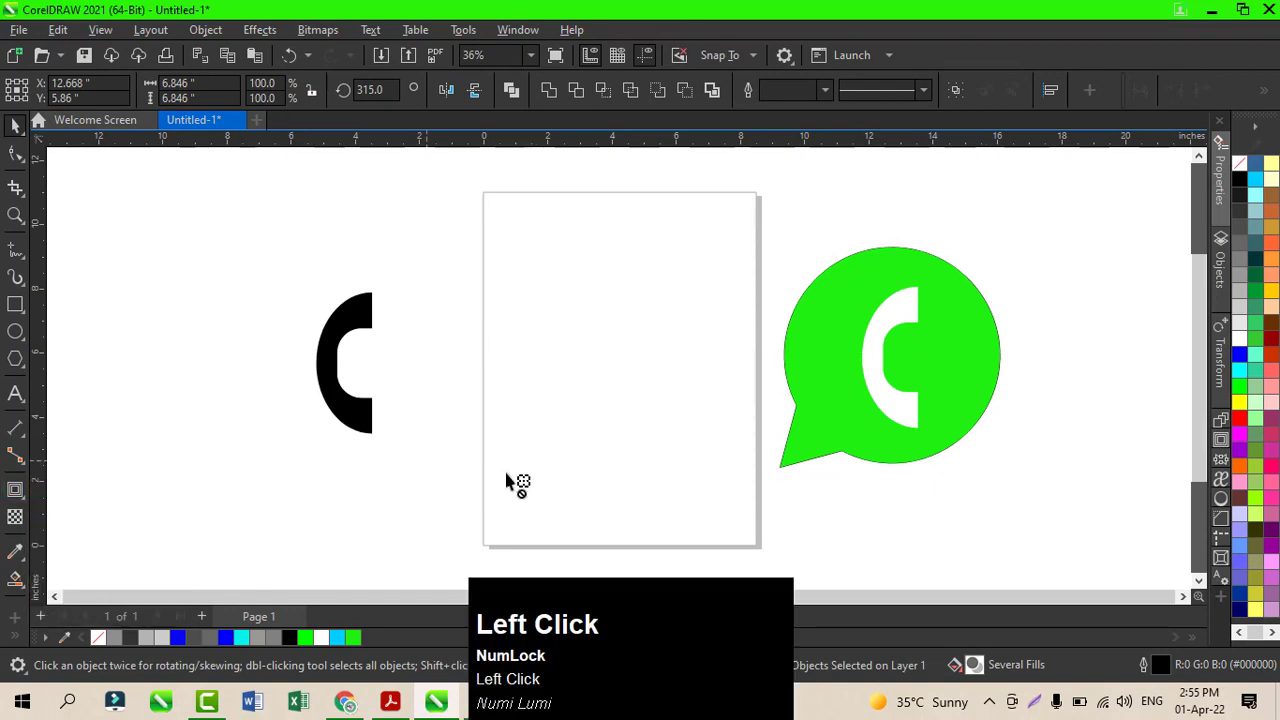
drag(826, 436, 846, 494)
drag(815, 445, 838, 481)
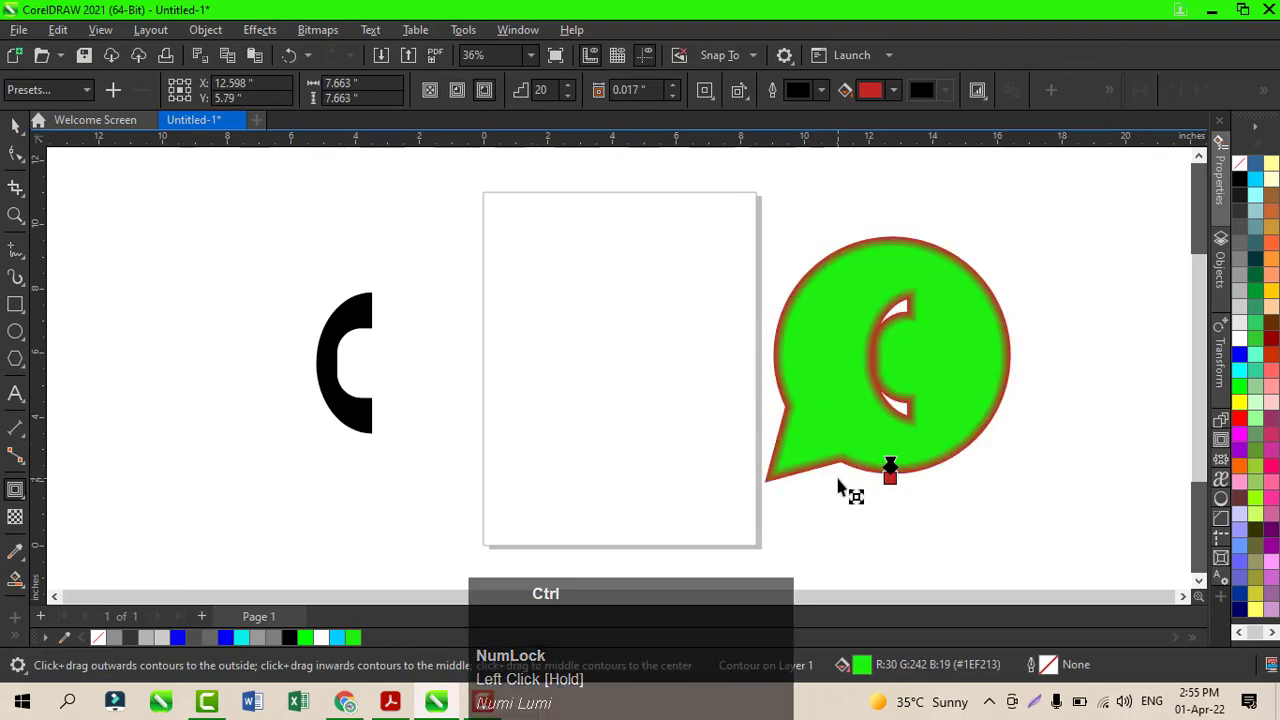
key(ctrl+z)
- Try a 20-step inward contour with a 0.015 inch offset and an outward one with 0.008 inch, undoing both
drag(824, 479, 821, 464)
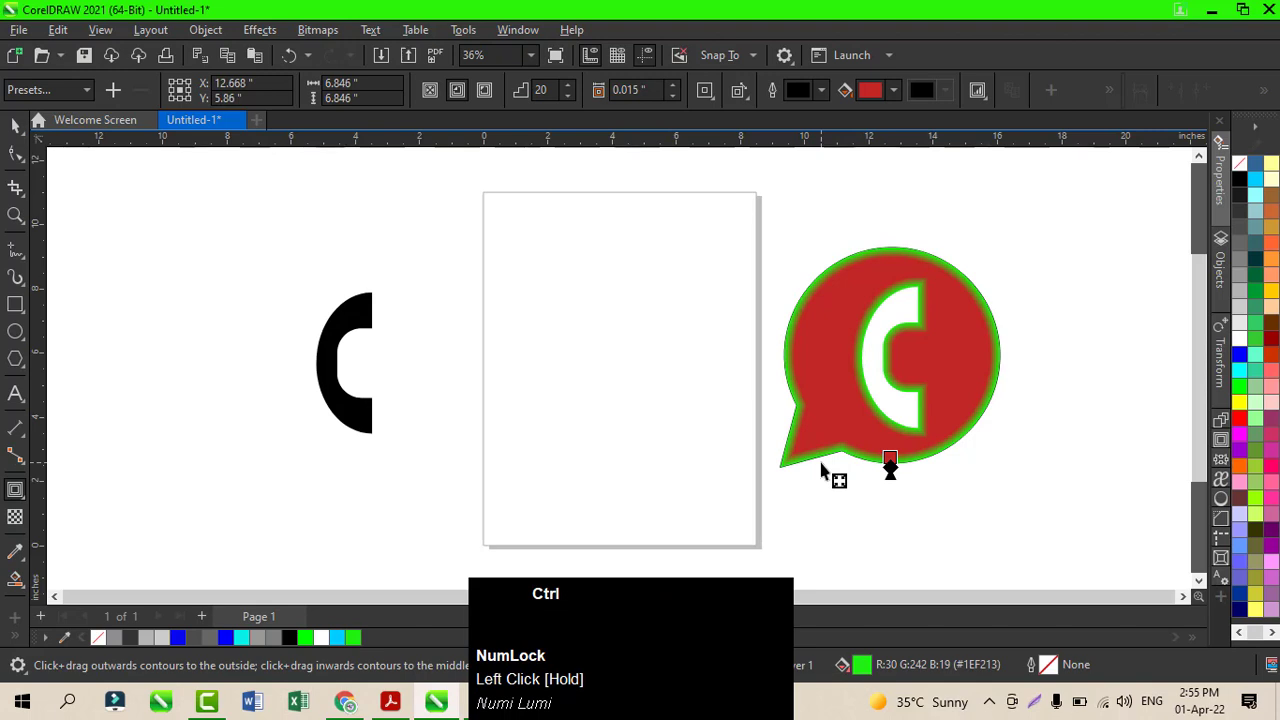
key(ctrl+z)
drag(821, 466, 821, 481)
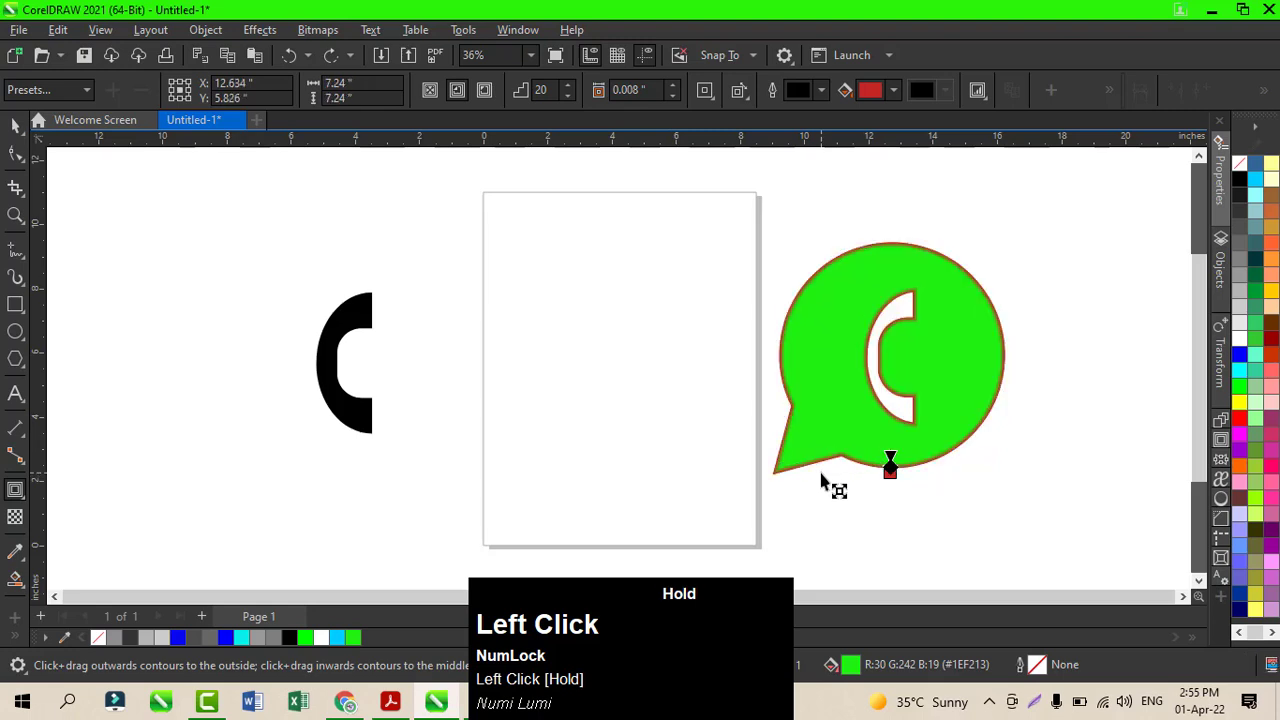
key(ctrl+z)
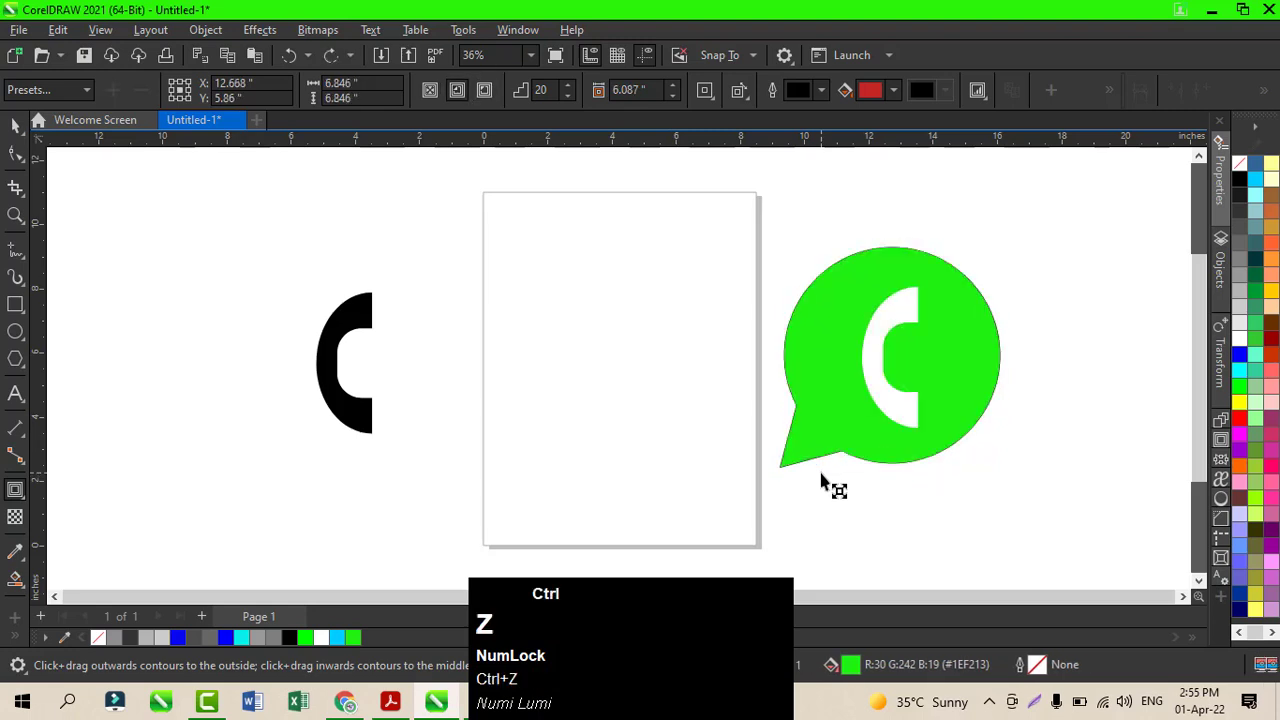
- Undo the alignment and the moves of the handset and the outlined bubble, back to the assembled icon on the page
click(15, 125)
key(ctrl+z)
key(ctrl+z)
key(ctrl+z)
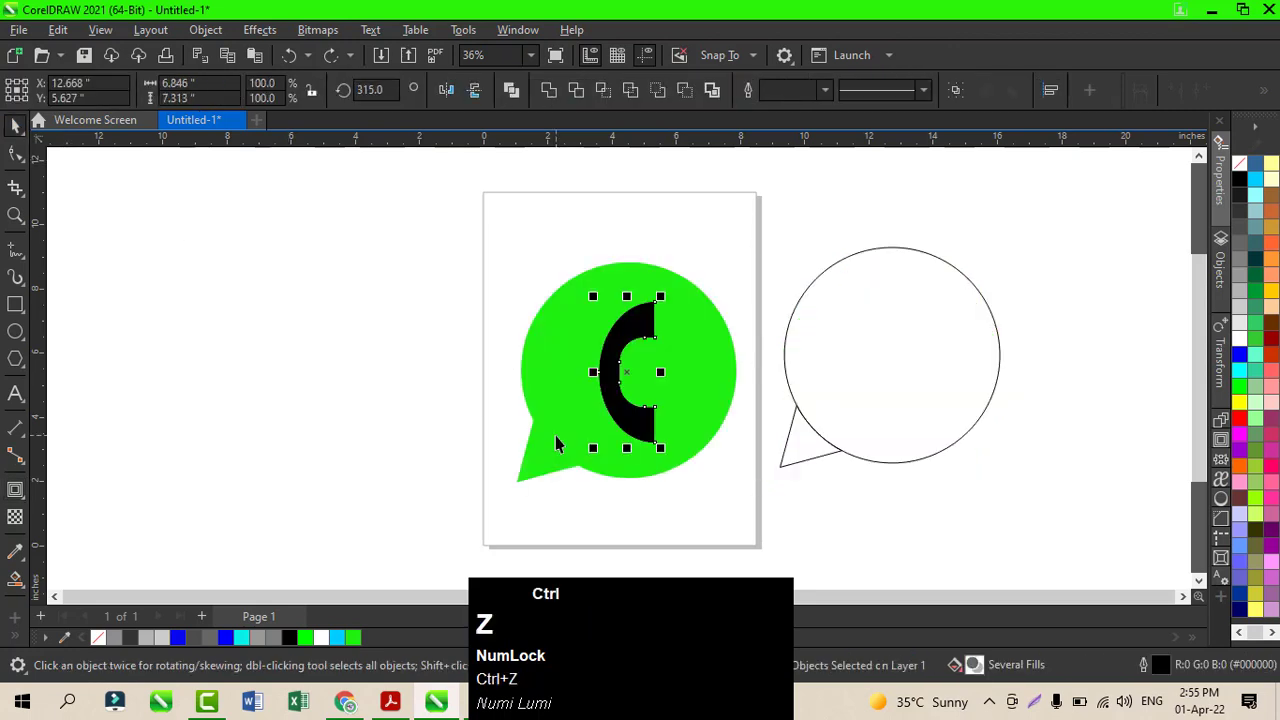
key(ctrl+z)
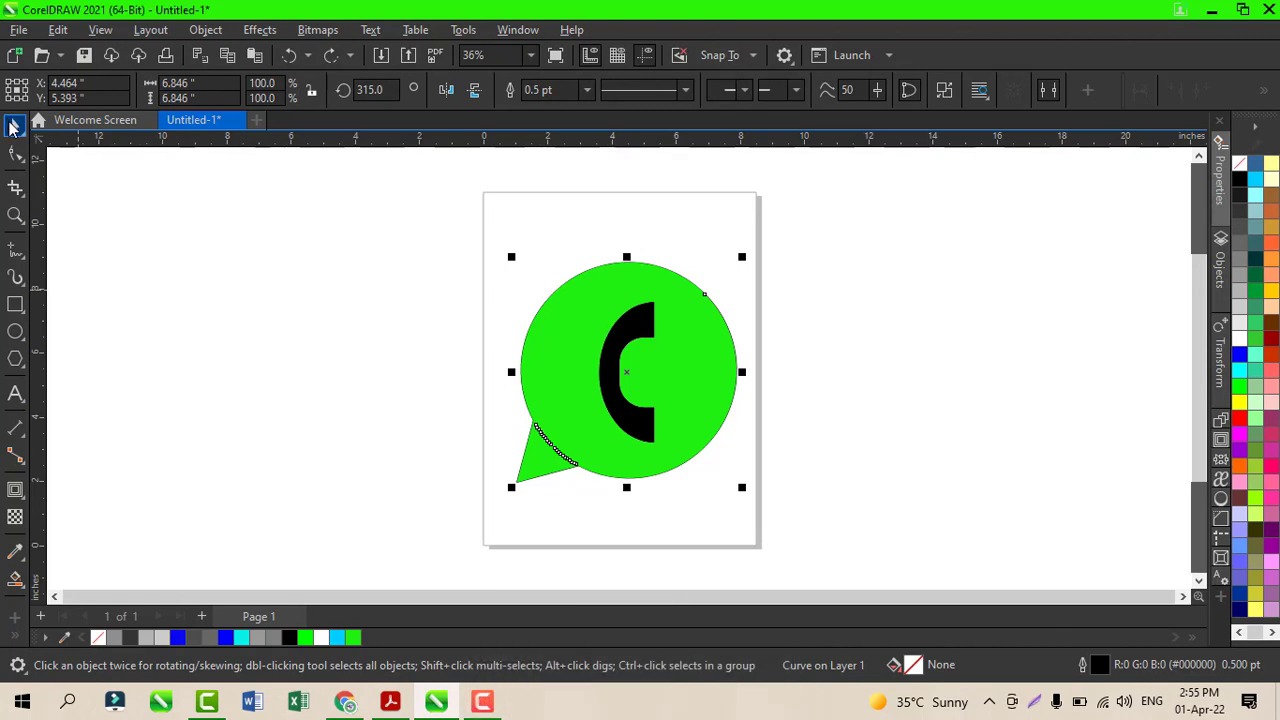
- Add an outward 20-step contour with a 0.017 inch offset around the outlined speech bubble on the page
click(22, 492)
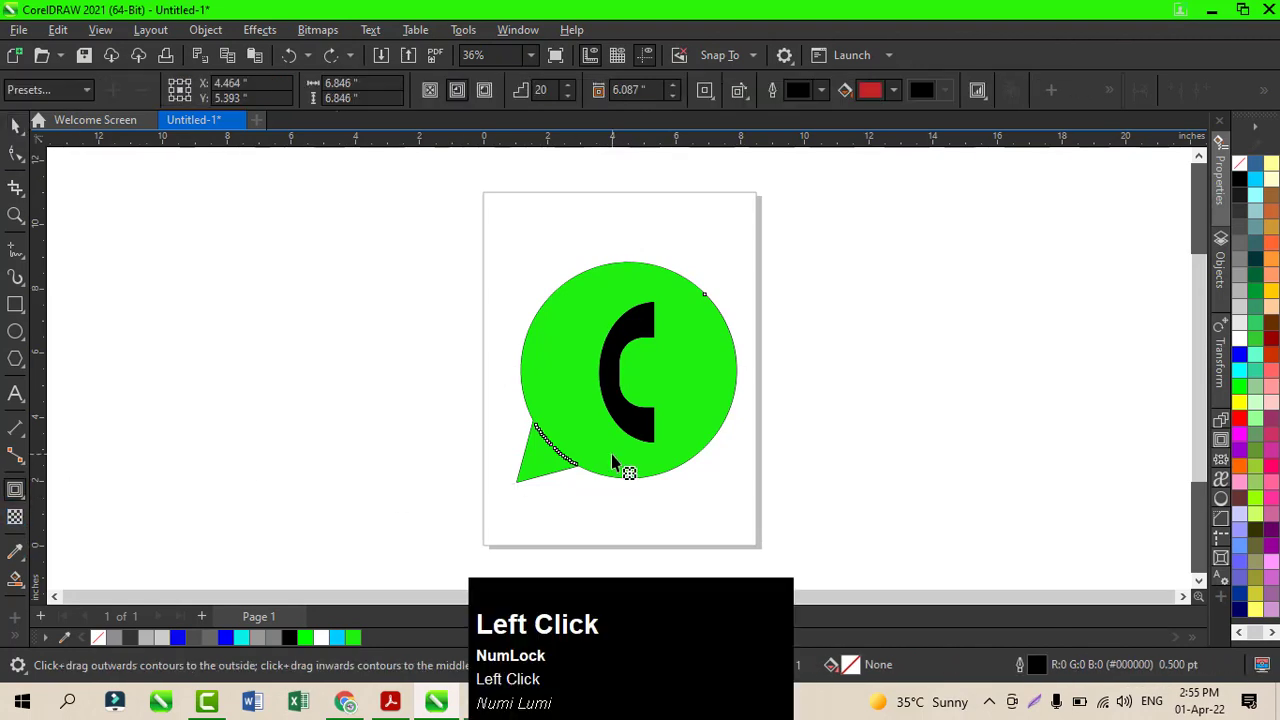
drag(626, 478, 627, 497)
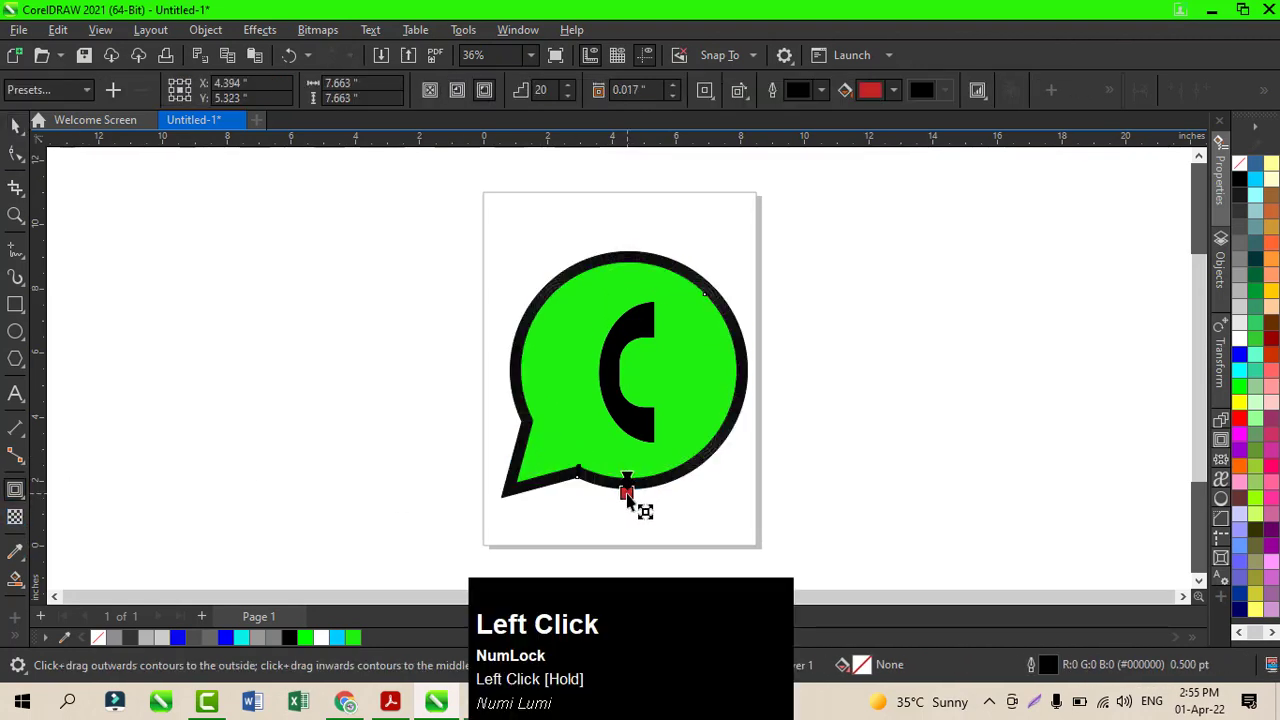
click(15, 124)
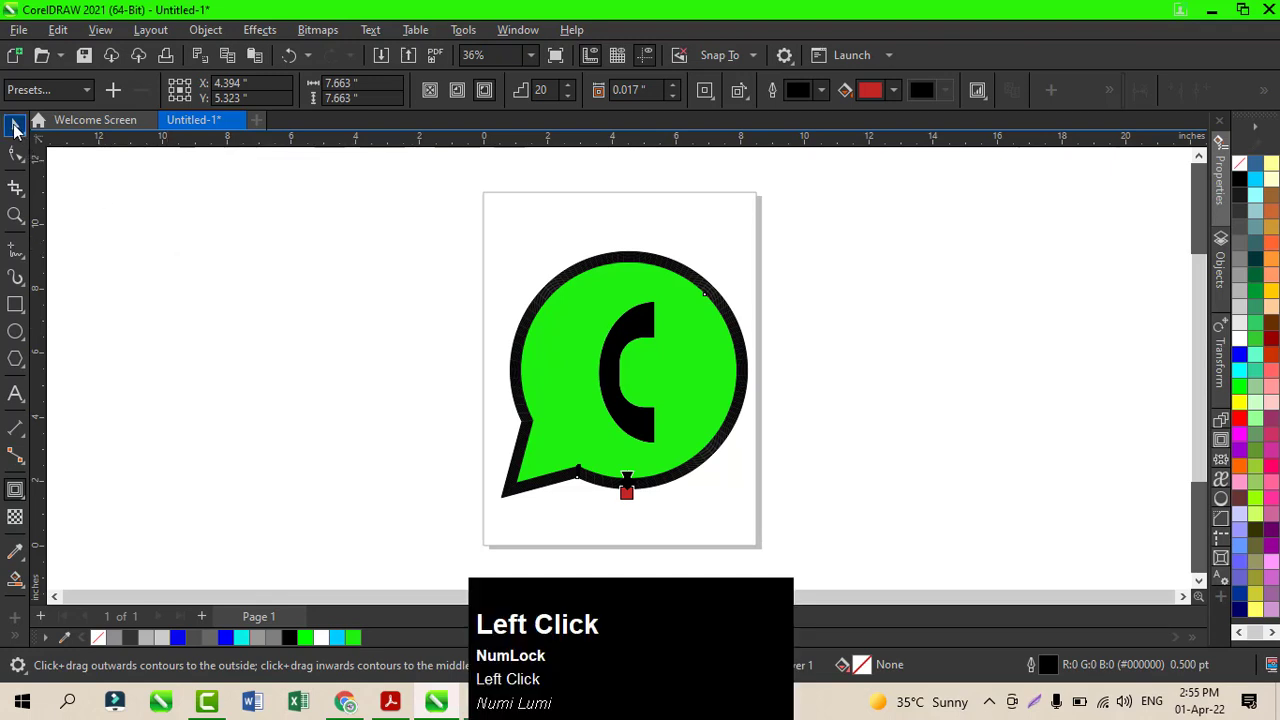
- Break the contour apart from the bubble outline and colour the outlines of both light grey (R 230, G 230, B 230)
right_click(745, 353)
click(784, 372)
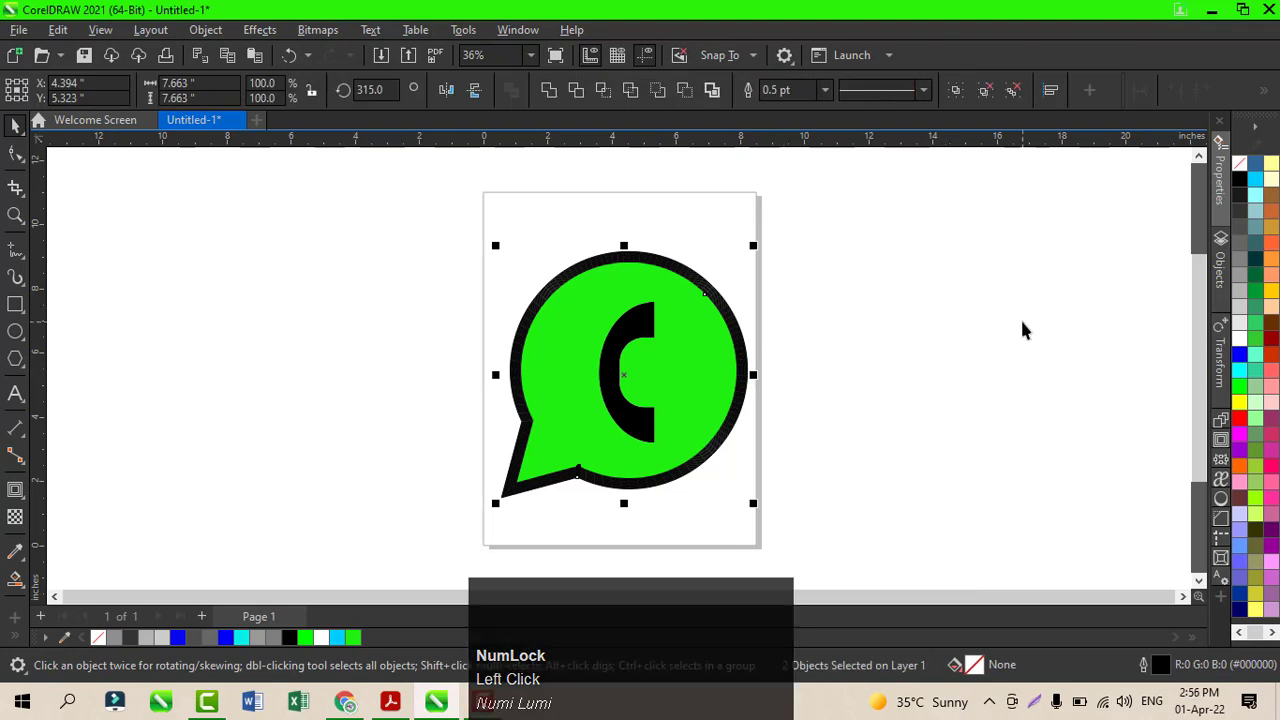
right_click(1239, 333)
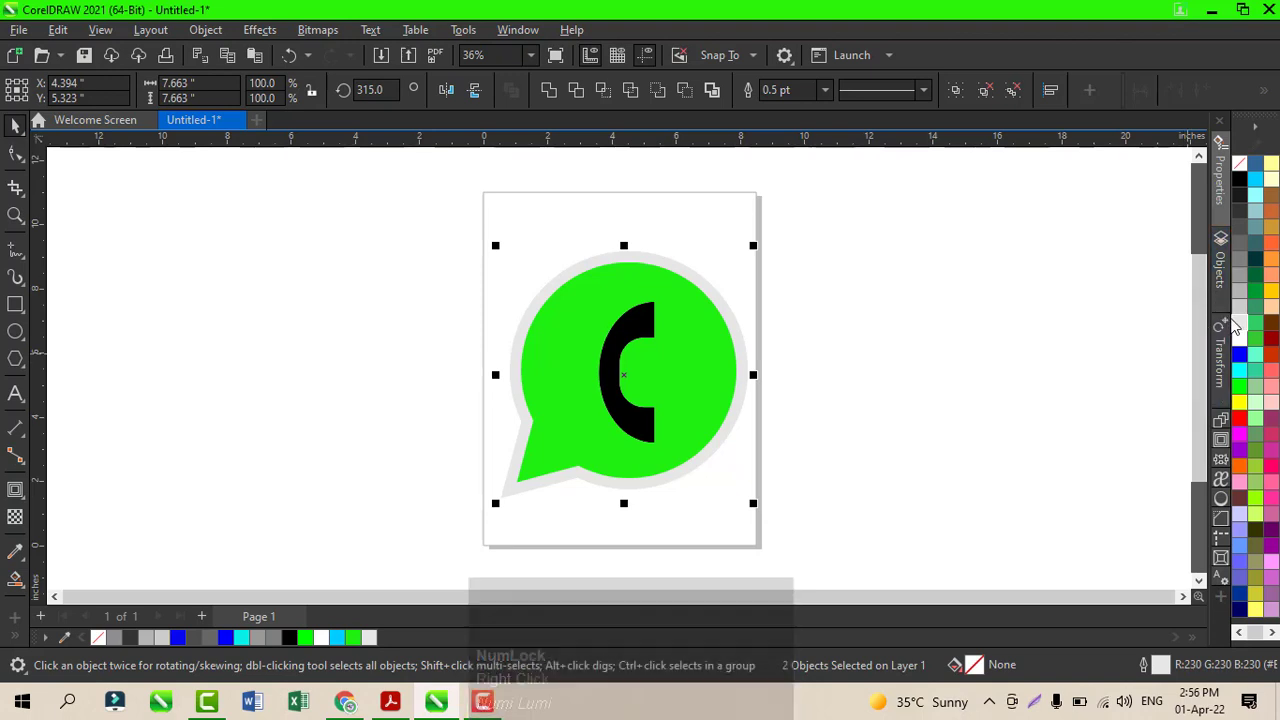
click(650, 388)
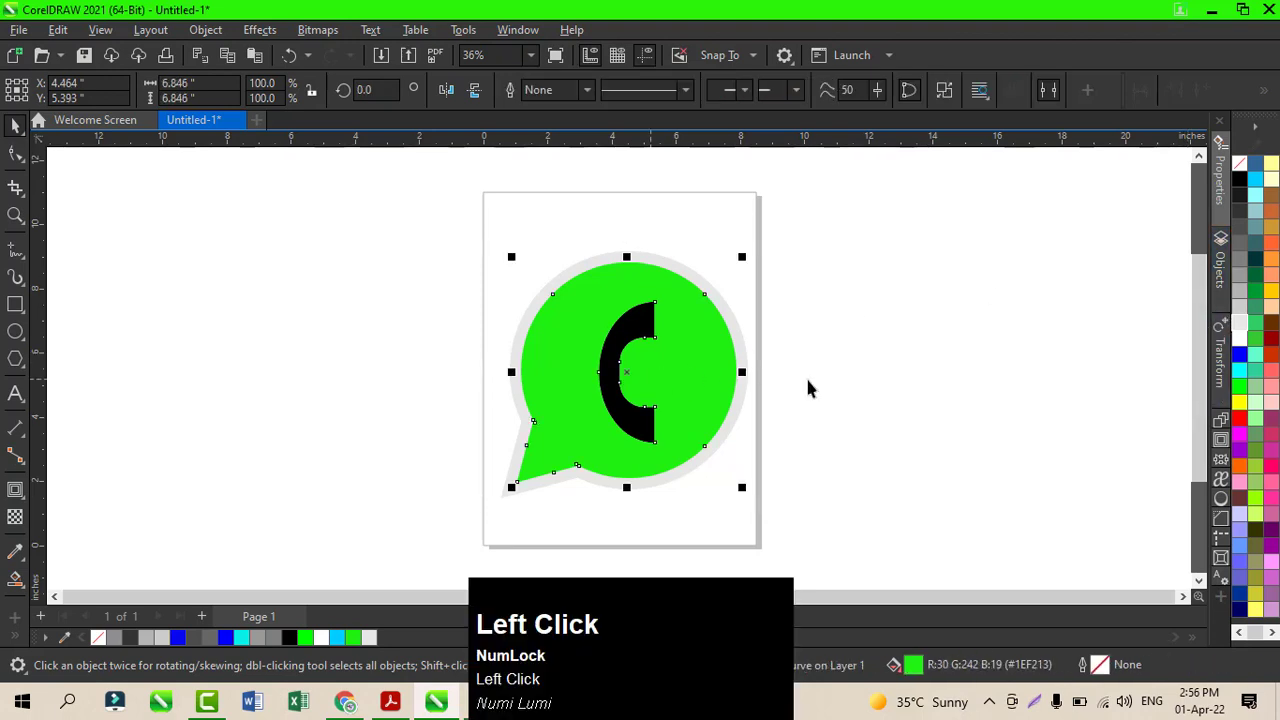
- Fill the speech bubble with green (R 0, G 153, B 51), trying R 51, G 153, B 102 and undoing it
click(1256, 292)
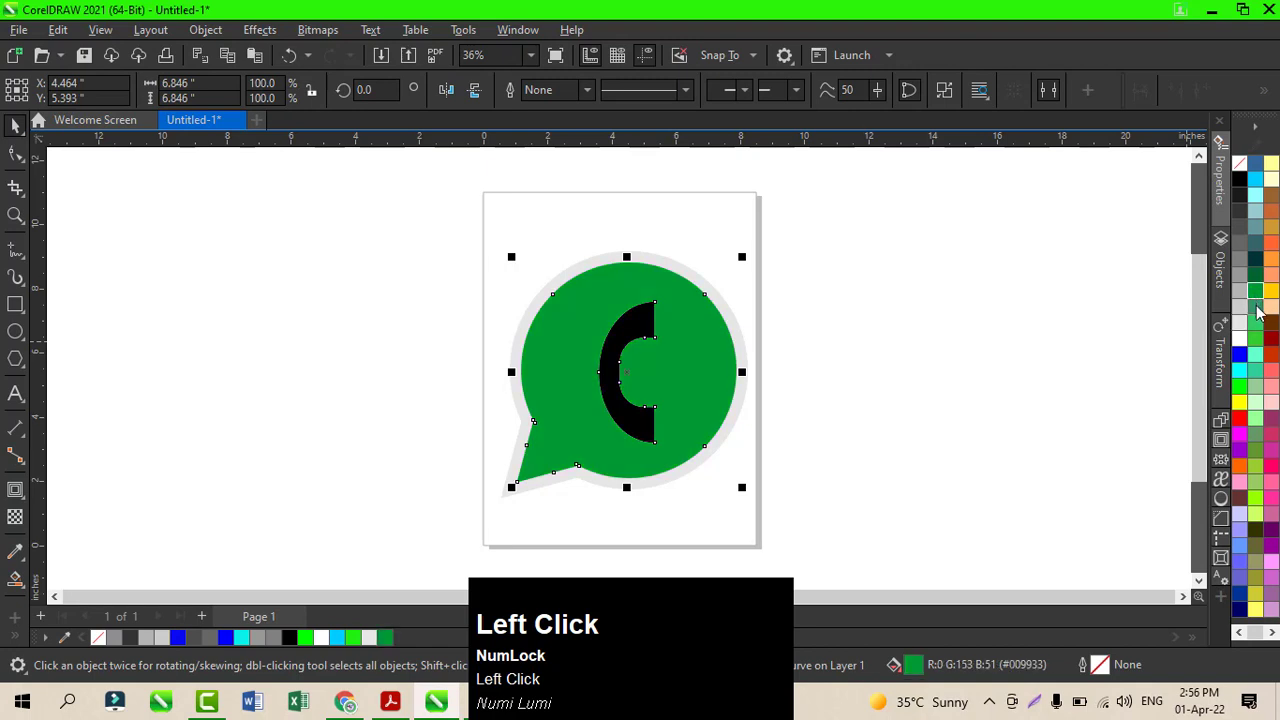
click(1256, 307)
click(821, 329)
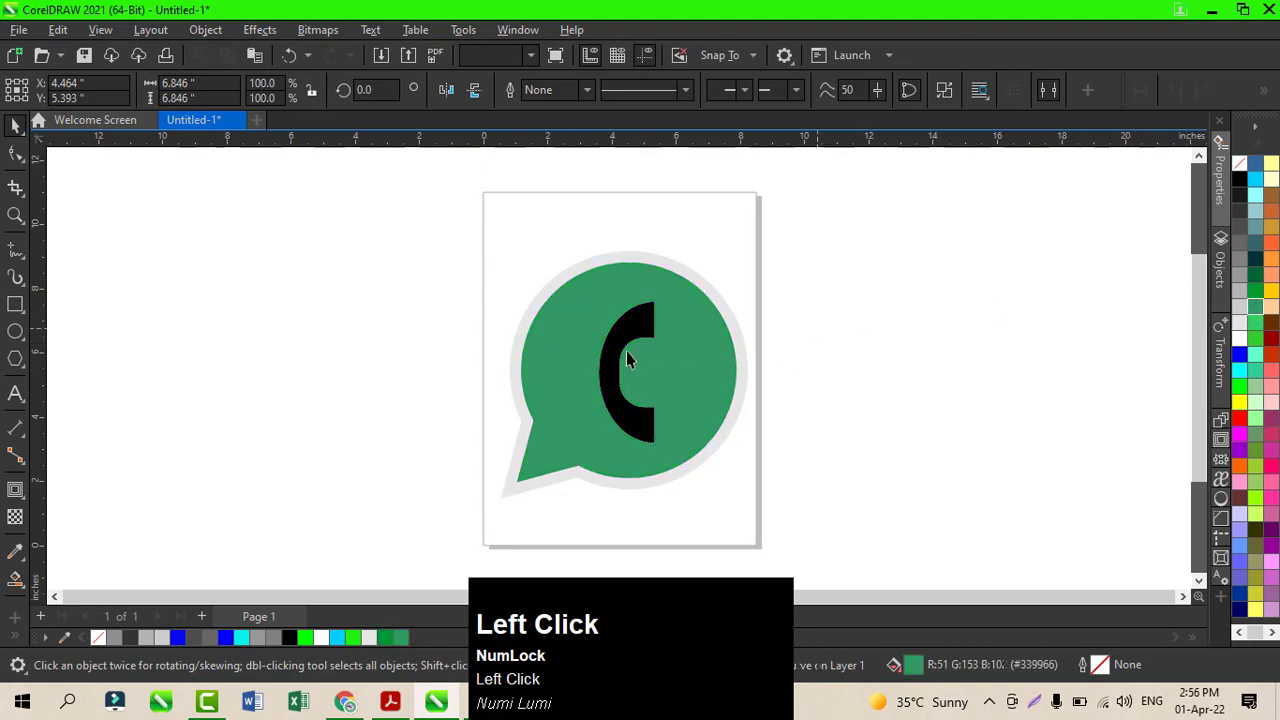
click(620, 353)
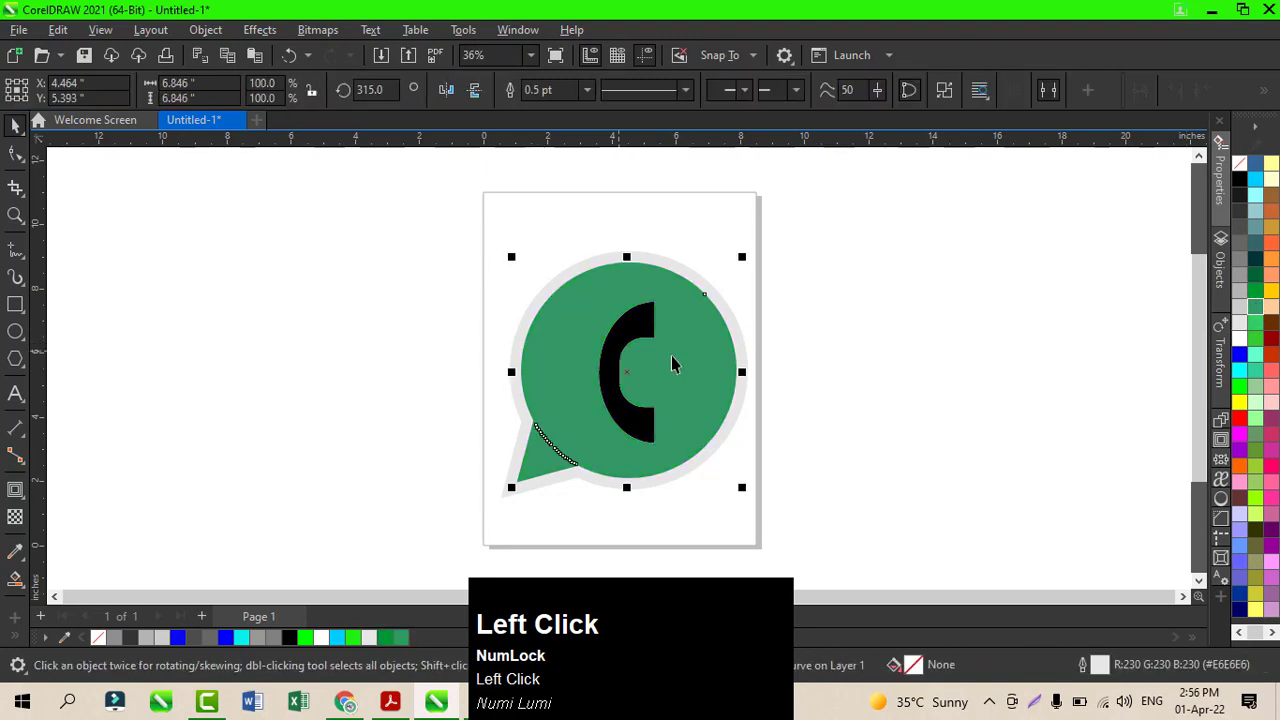
click(466, 331)
click(614, 358)
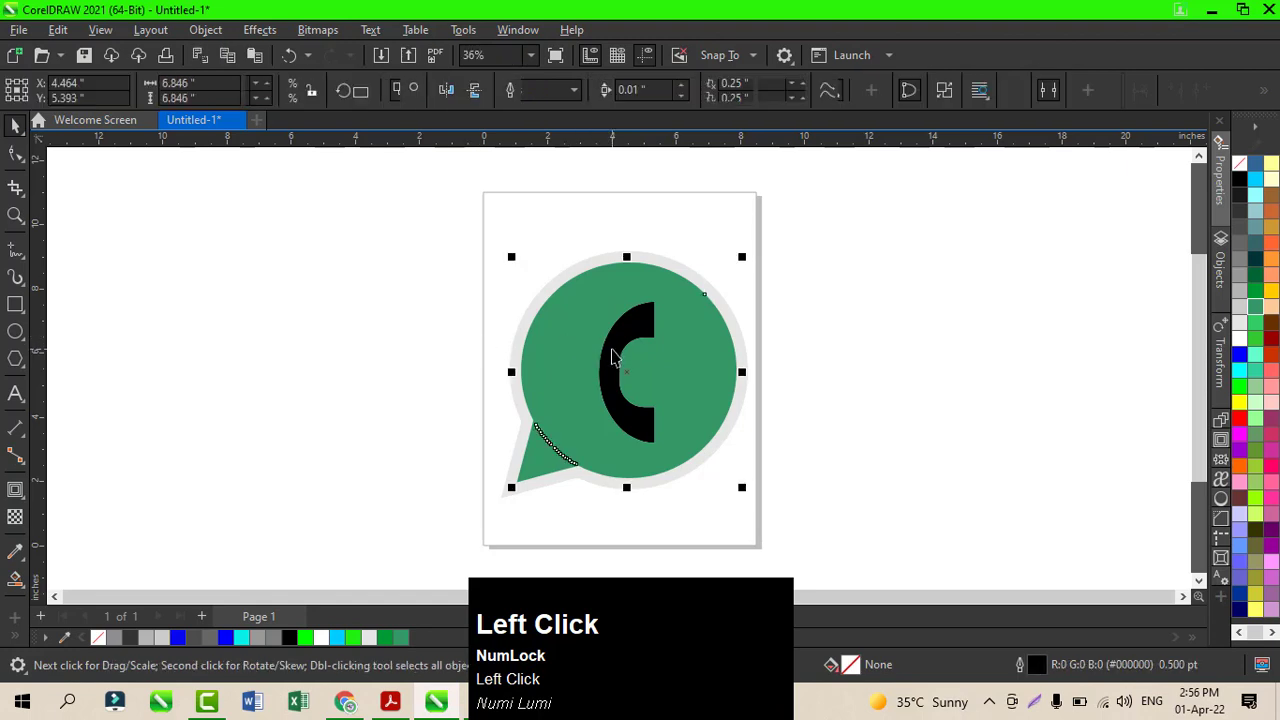
key(ctrl+z)
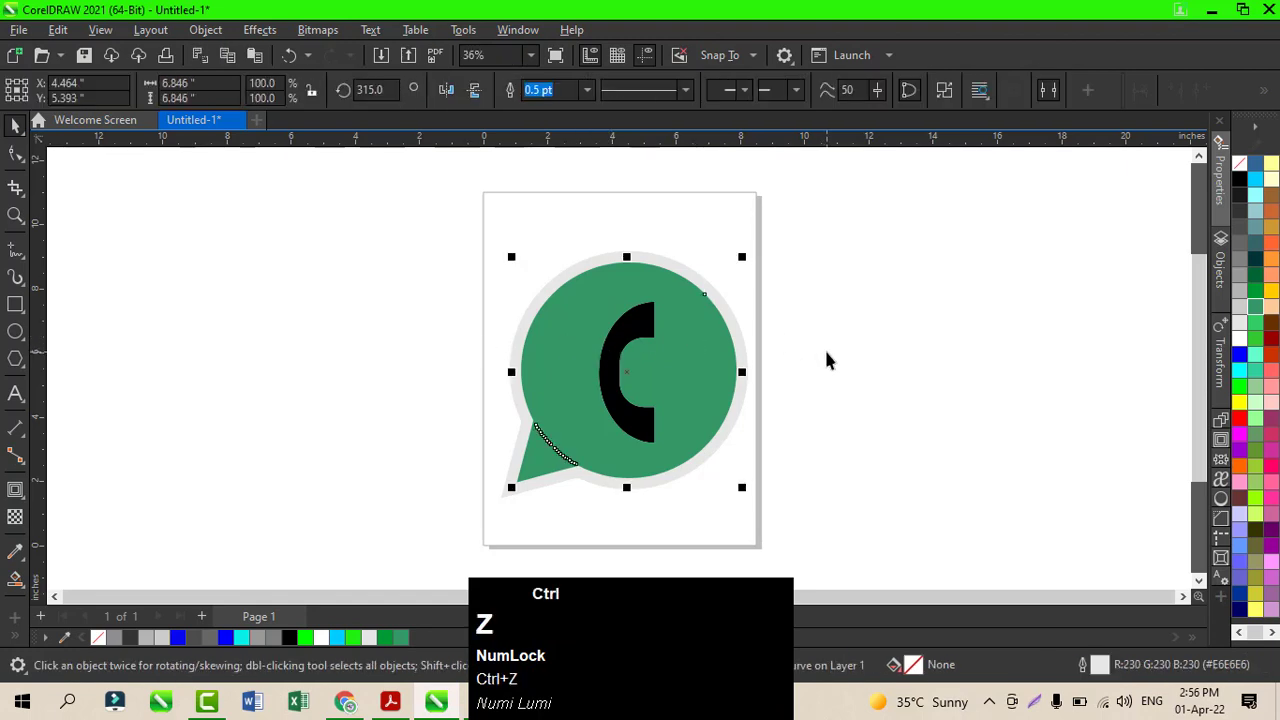
click(843, 357)
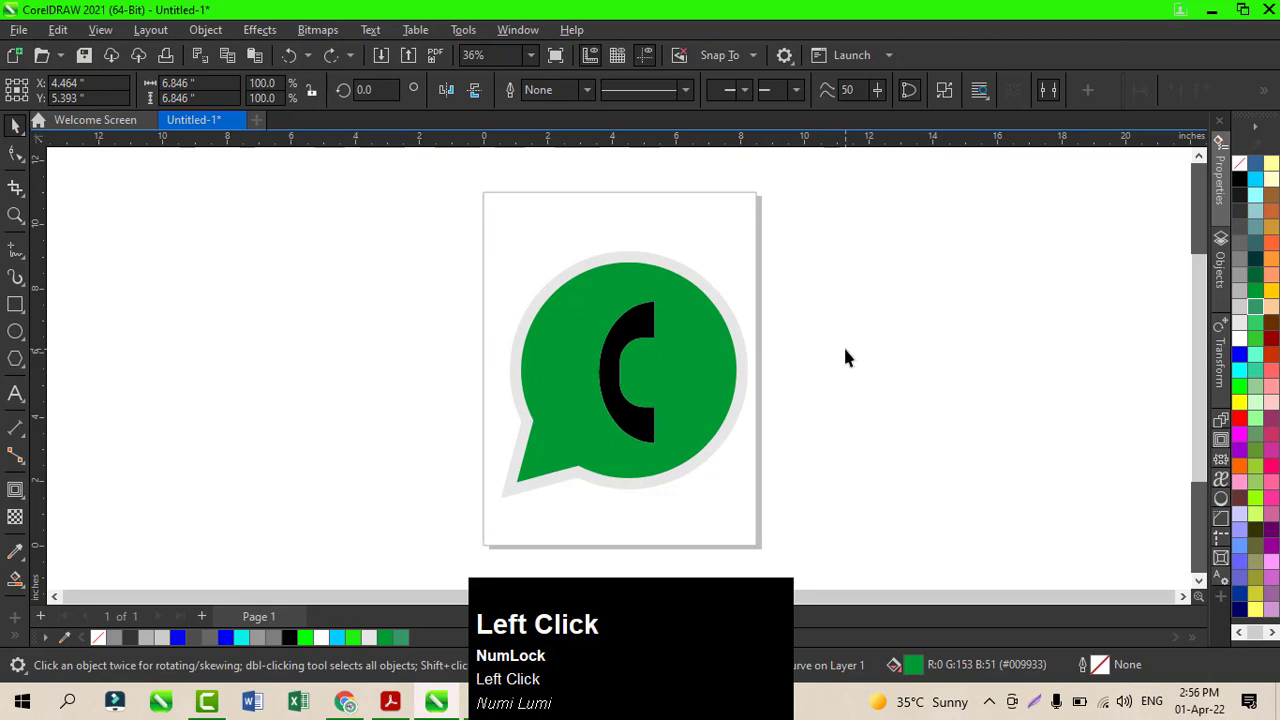
- Move the whole phone icon to the left edge of the page and drop a copy of it on the right side
drag(420, 242, 814, 556)
drag(622, 374, 390, 364)
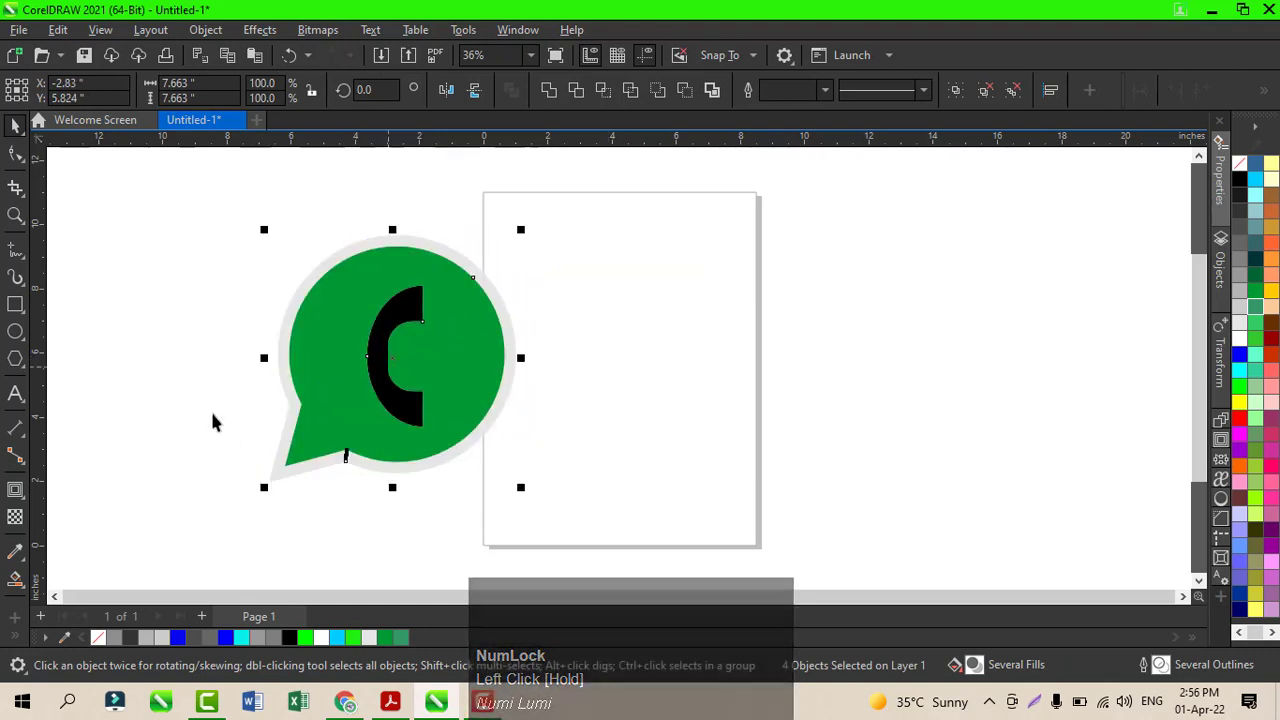
drag(393, 357, 728, 365)
right_click(728, 365)
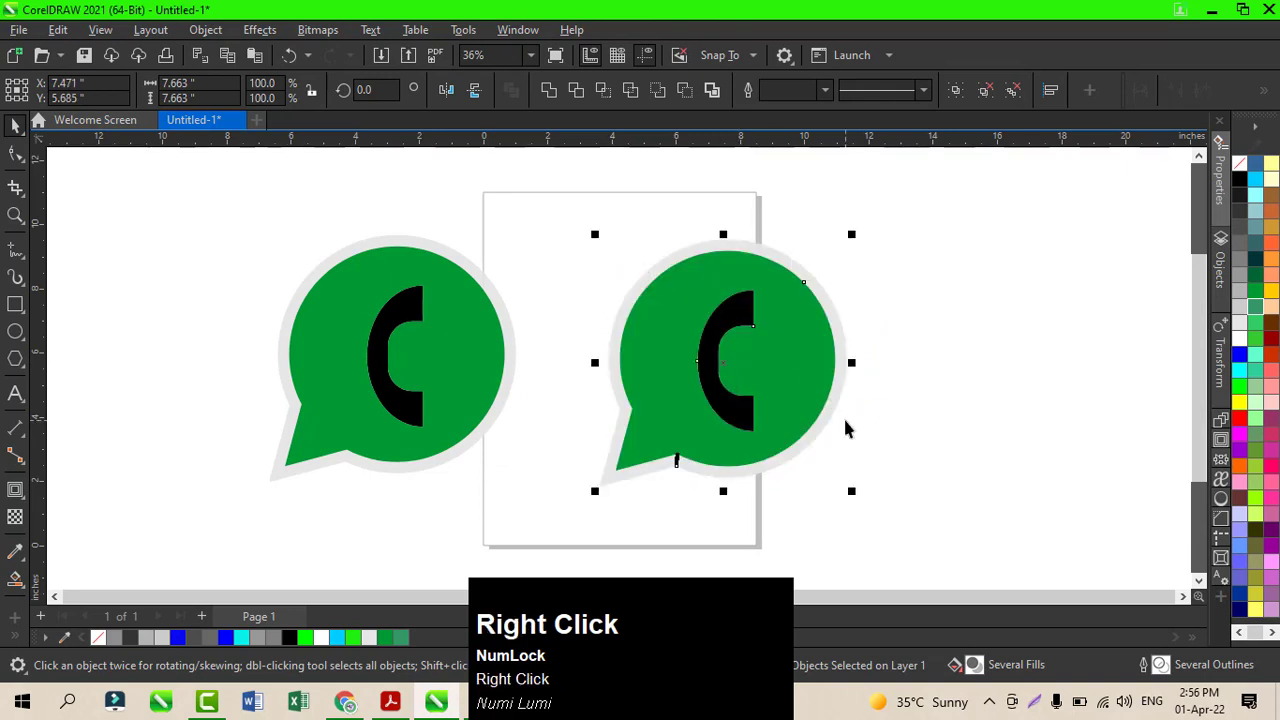
click(938, 441)
- Move the copy's green bubble off the page to the right and delete its leftover grey outline and black handset
click(710, 437)
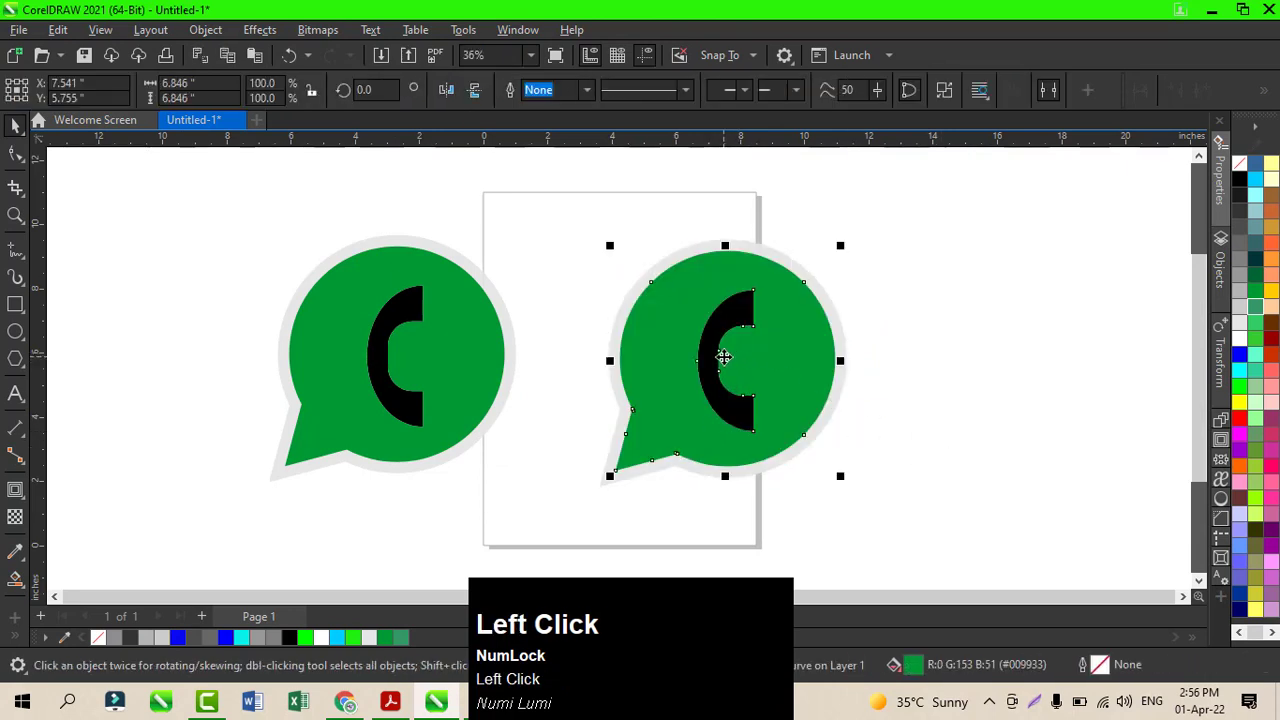
drag(726, 357, 952, 385)
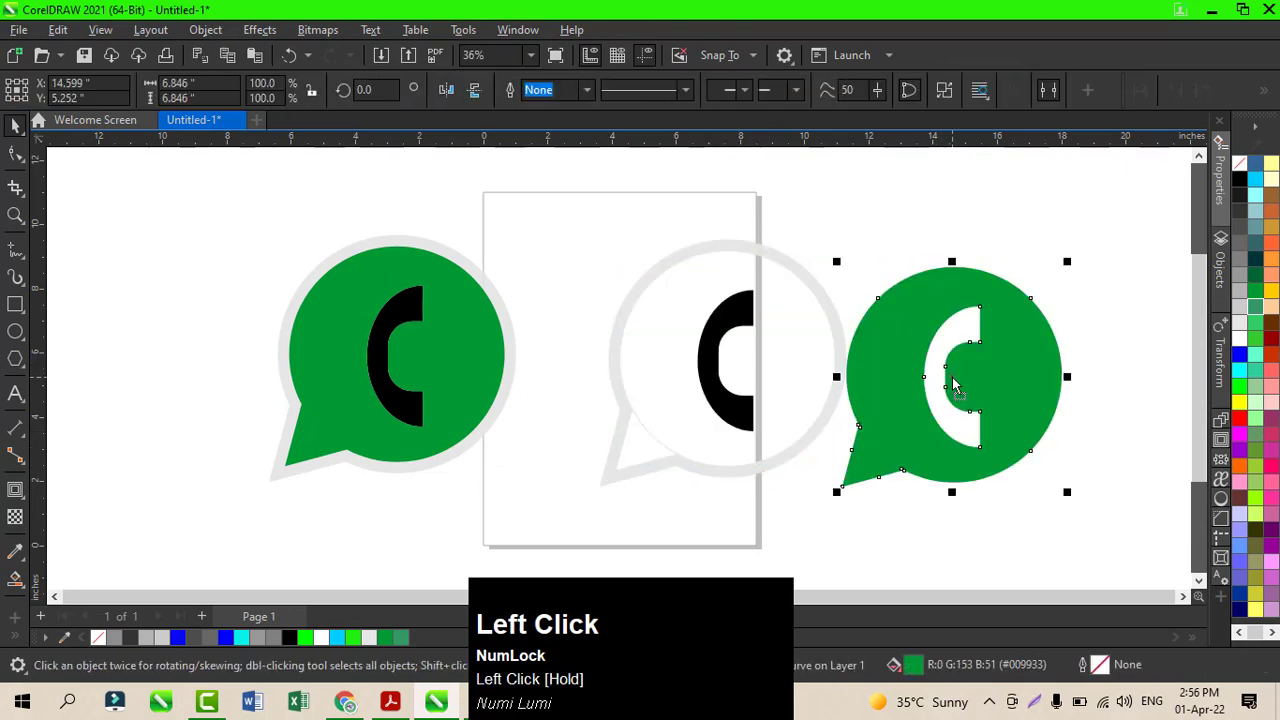
click(715, 353)
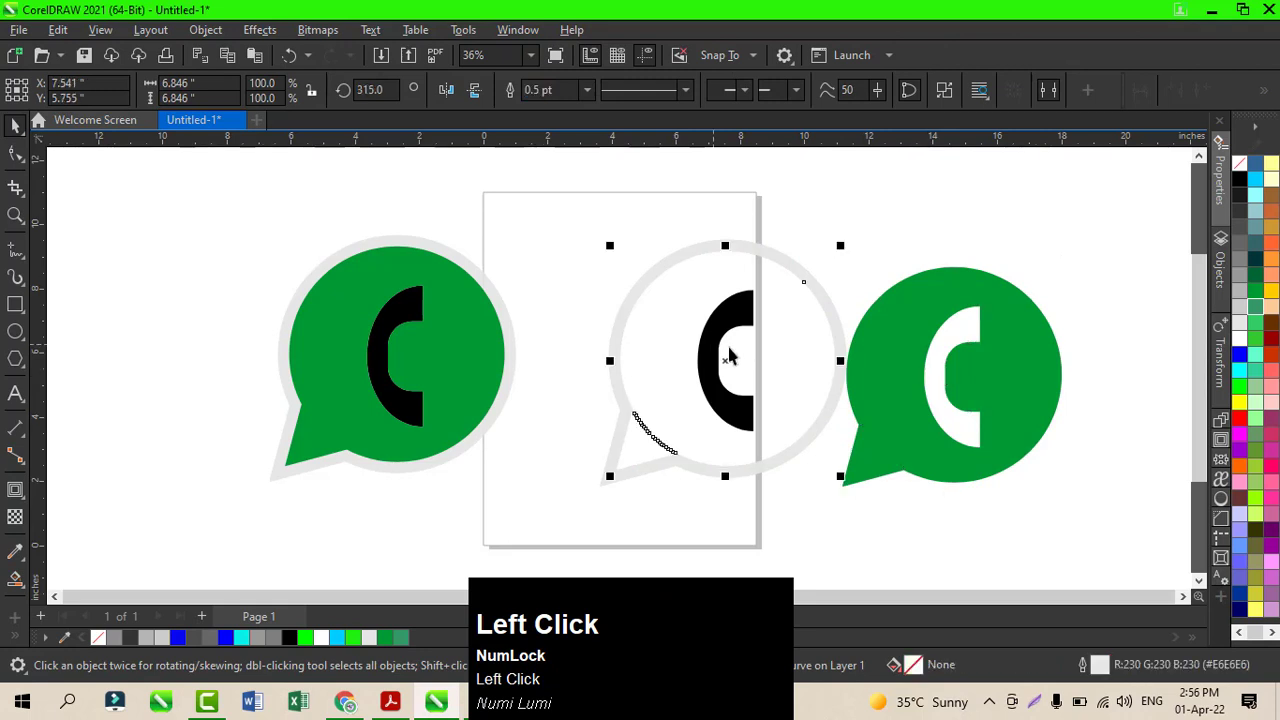
key(Escape)
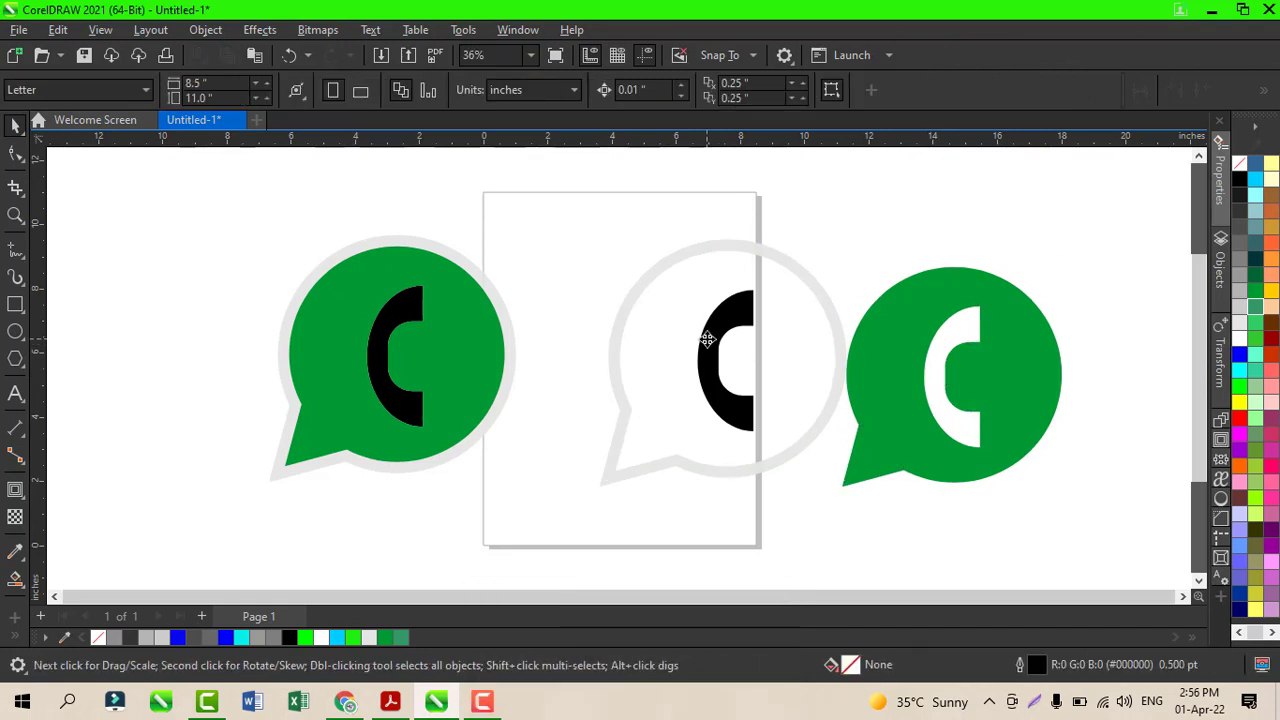
click(712, 358)
key(Delete)
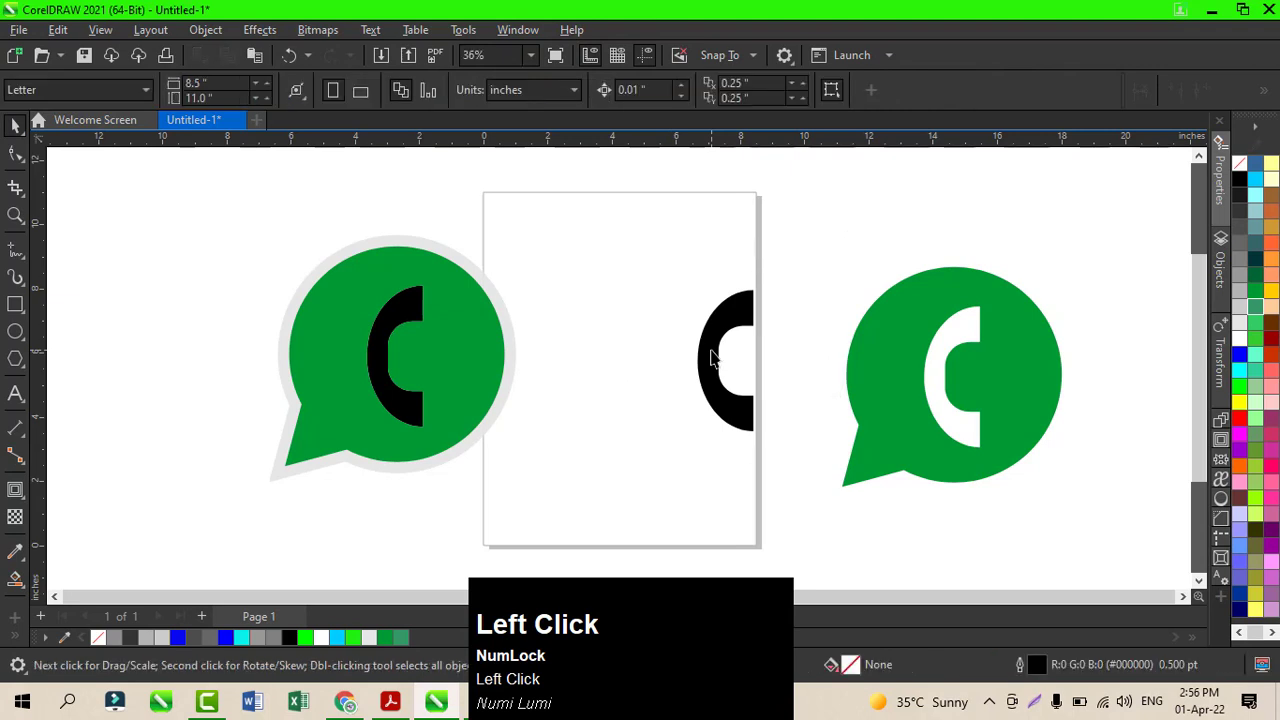
click(713, 357)
key(Delete)
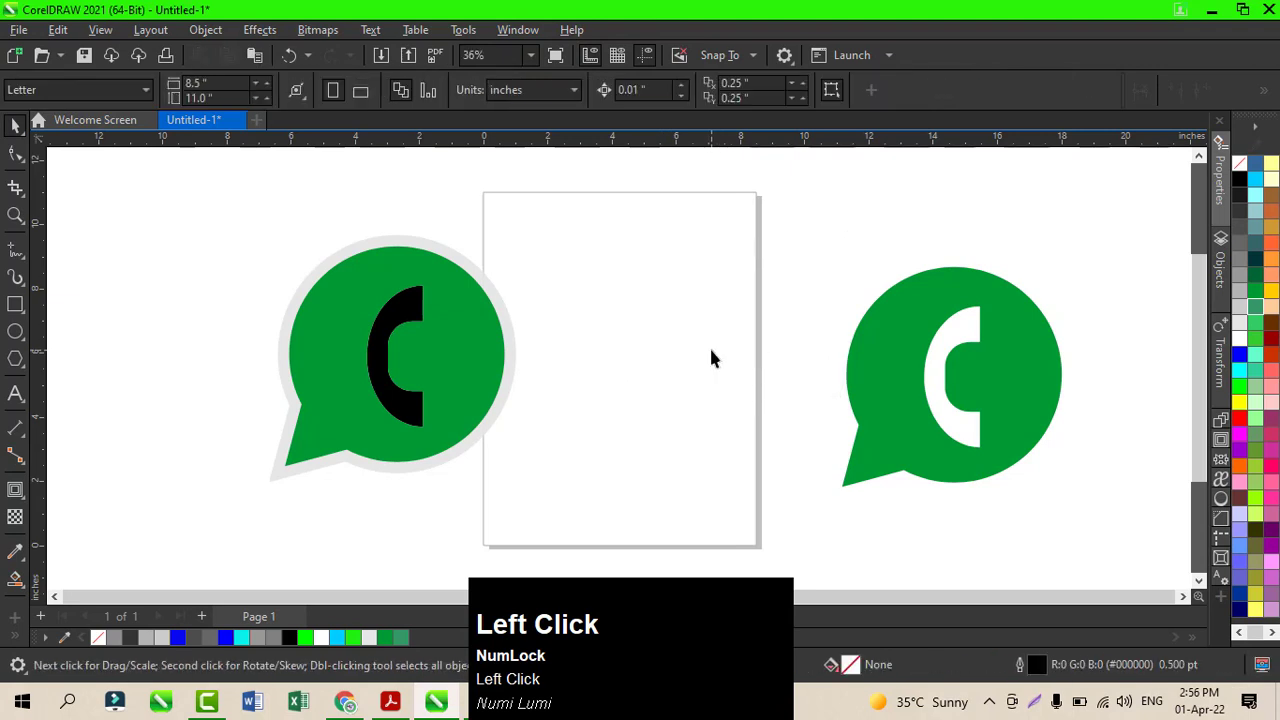
- Add an outward 20-step contour with a 0.014 inch offset around the separated green bubble with the handset cutout
click(901, 351)
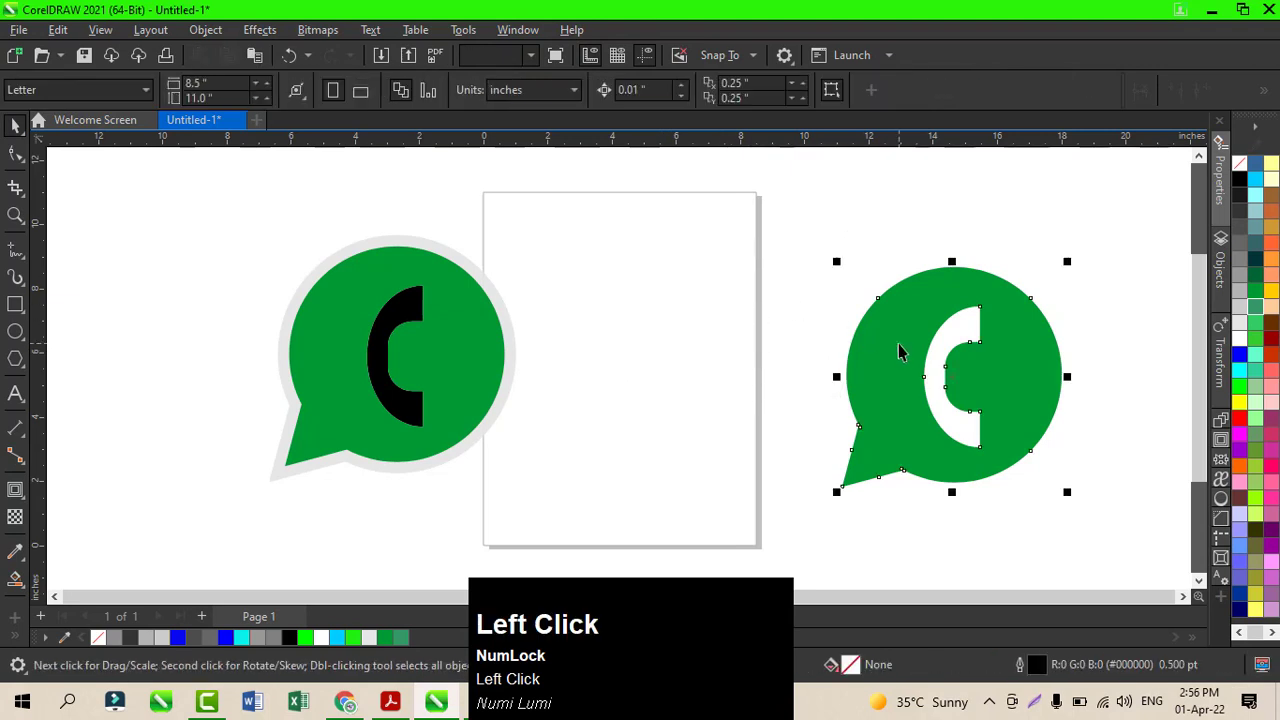
click(15, 489)
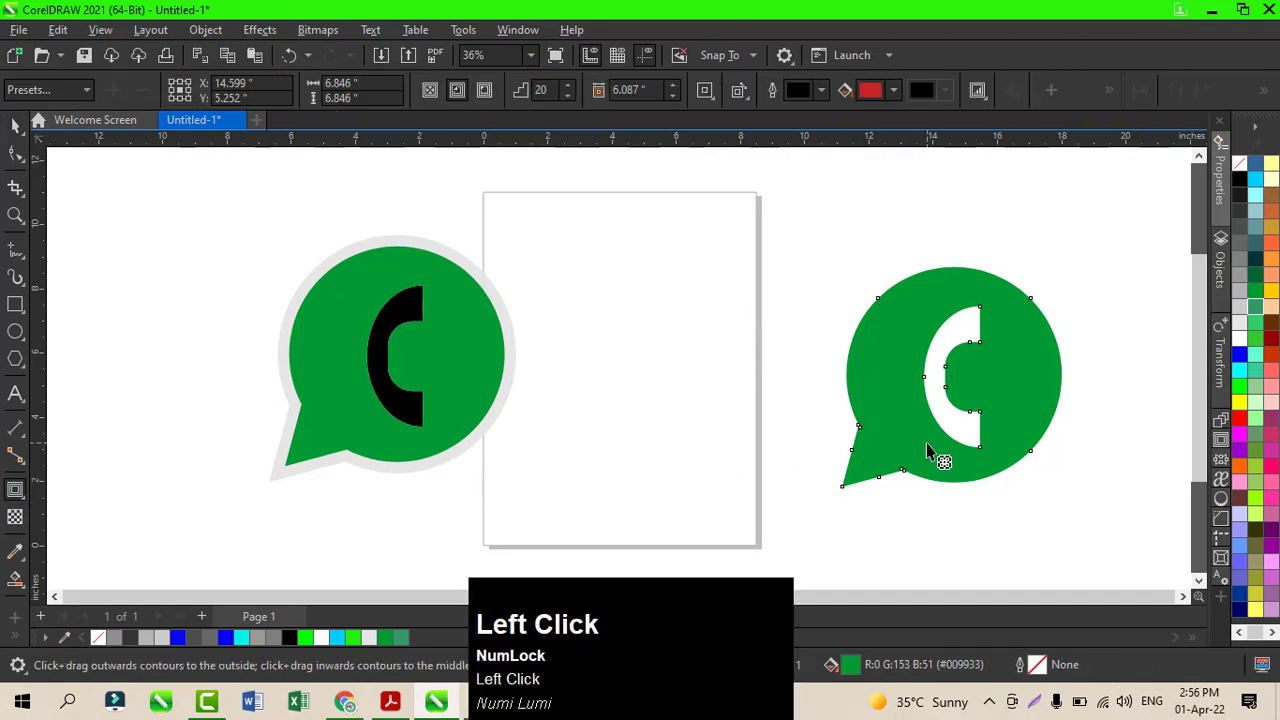
drag(928, 453, 903, 501)
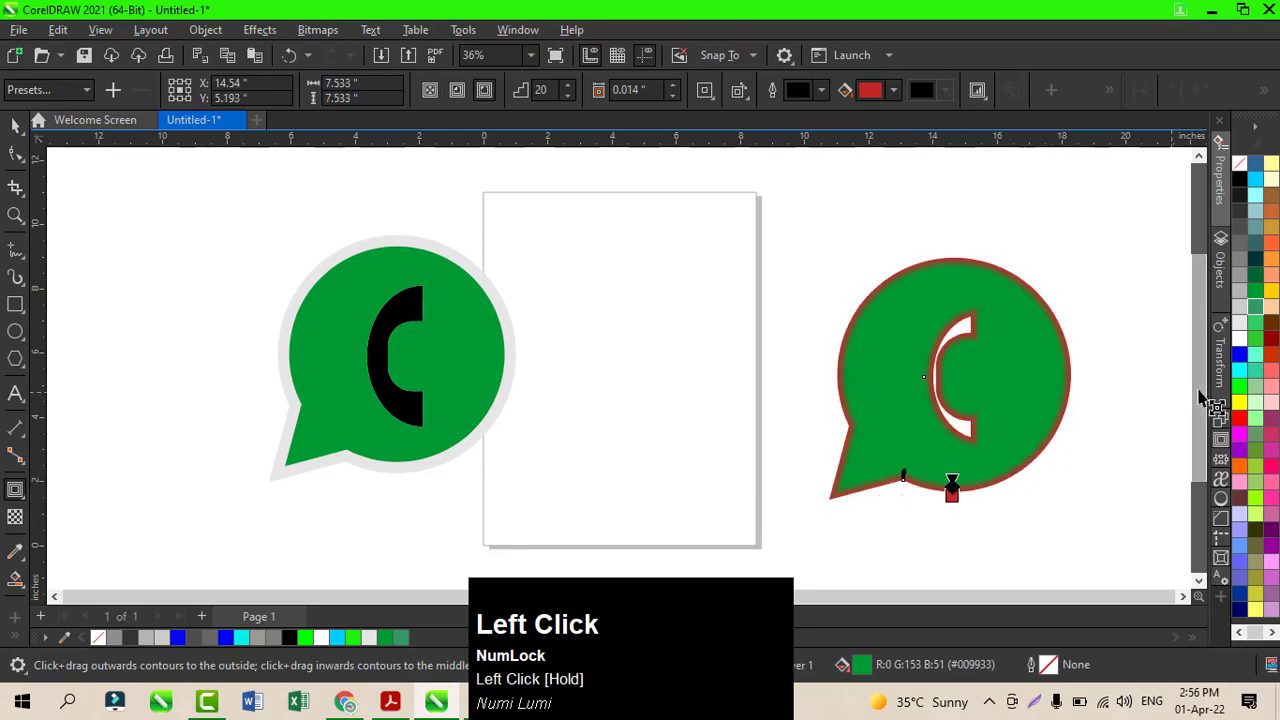
click(15, 124)
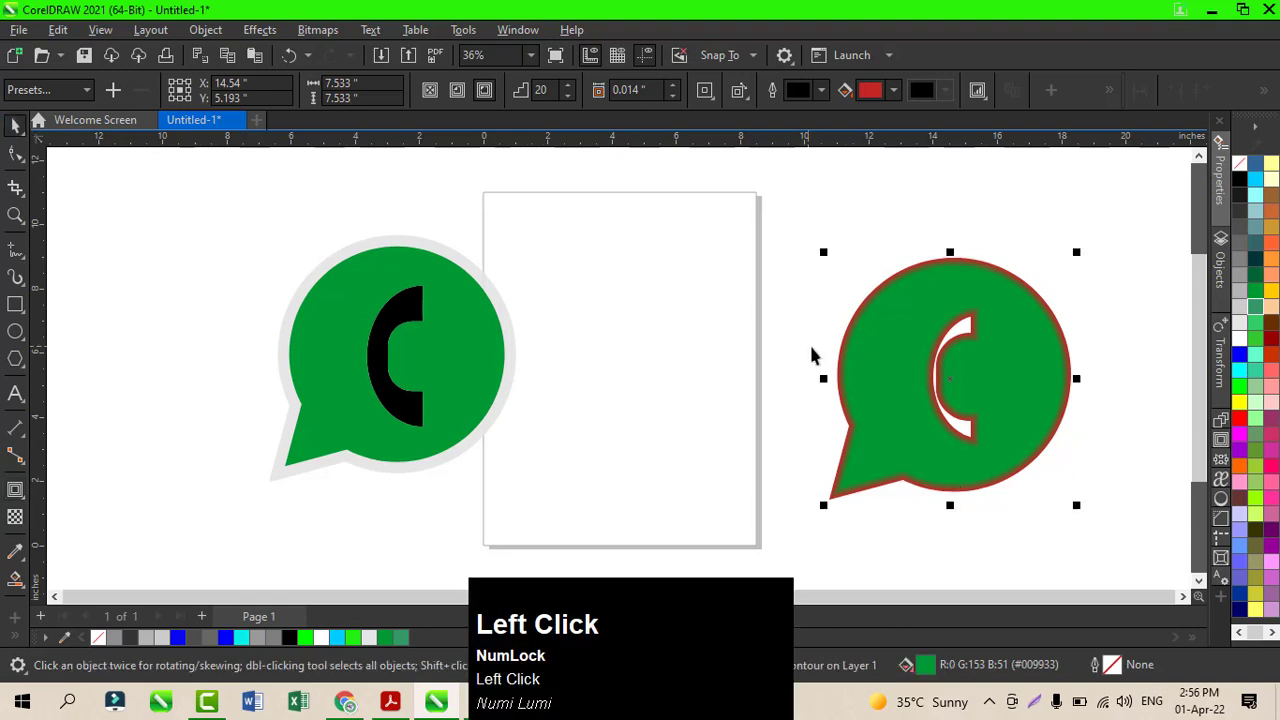
- Break the contour apart from the copied bubble and colour the outlines of both light grey (R 230, G 230, B 230)
right_click(1010, 431)
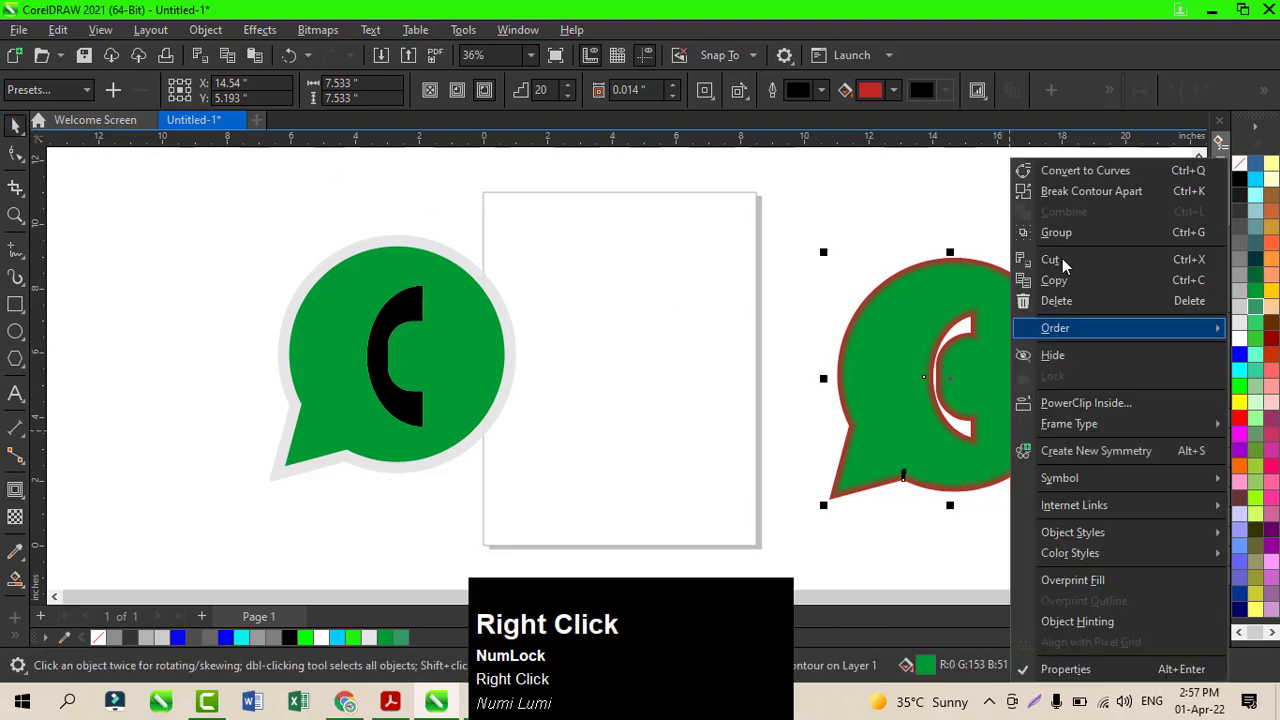
click(1072, 196)
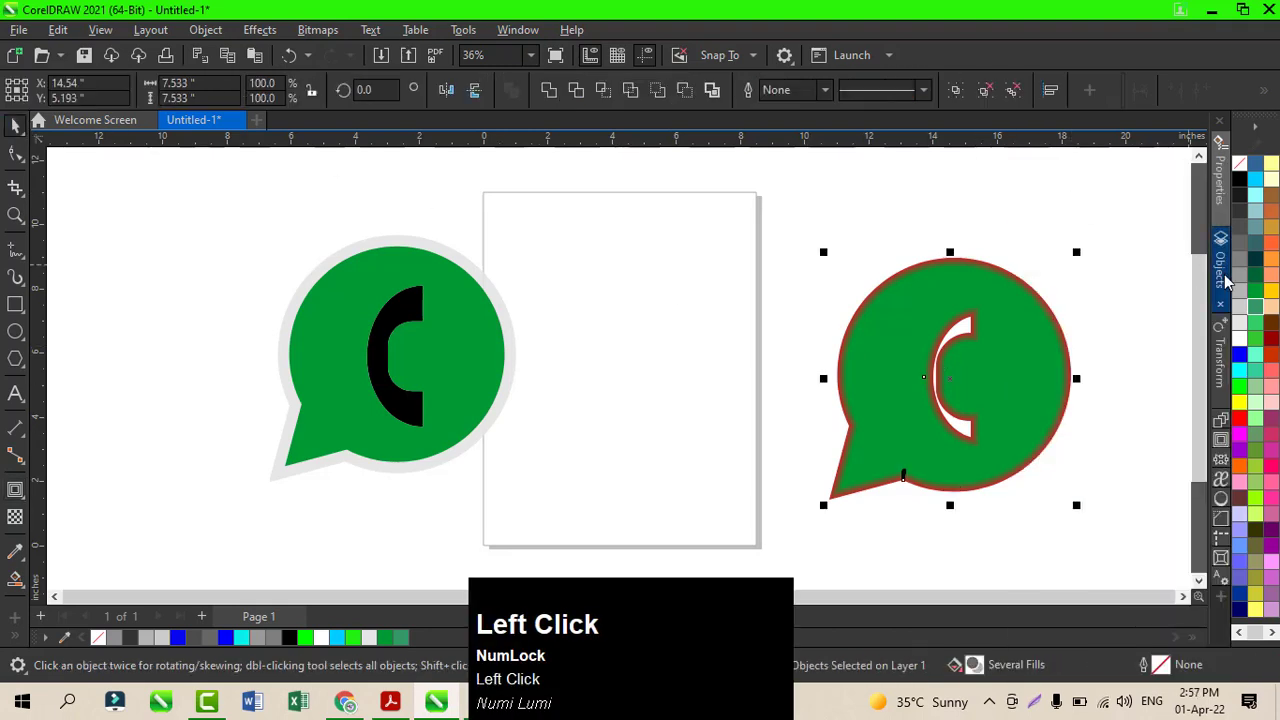
right_click(1241, 330)
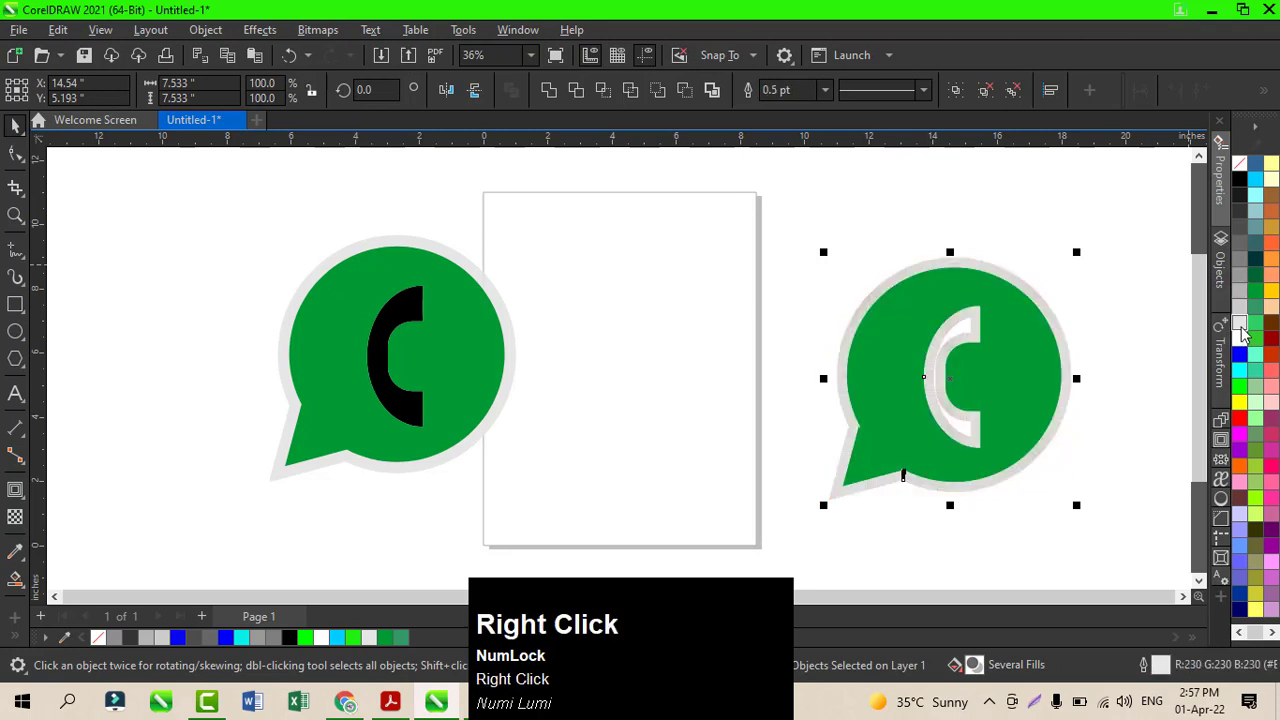
click(1142, 308)
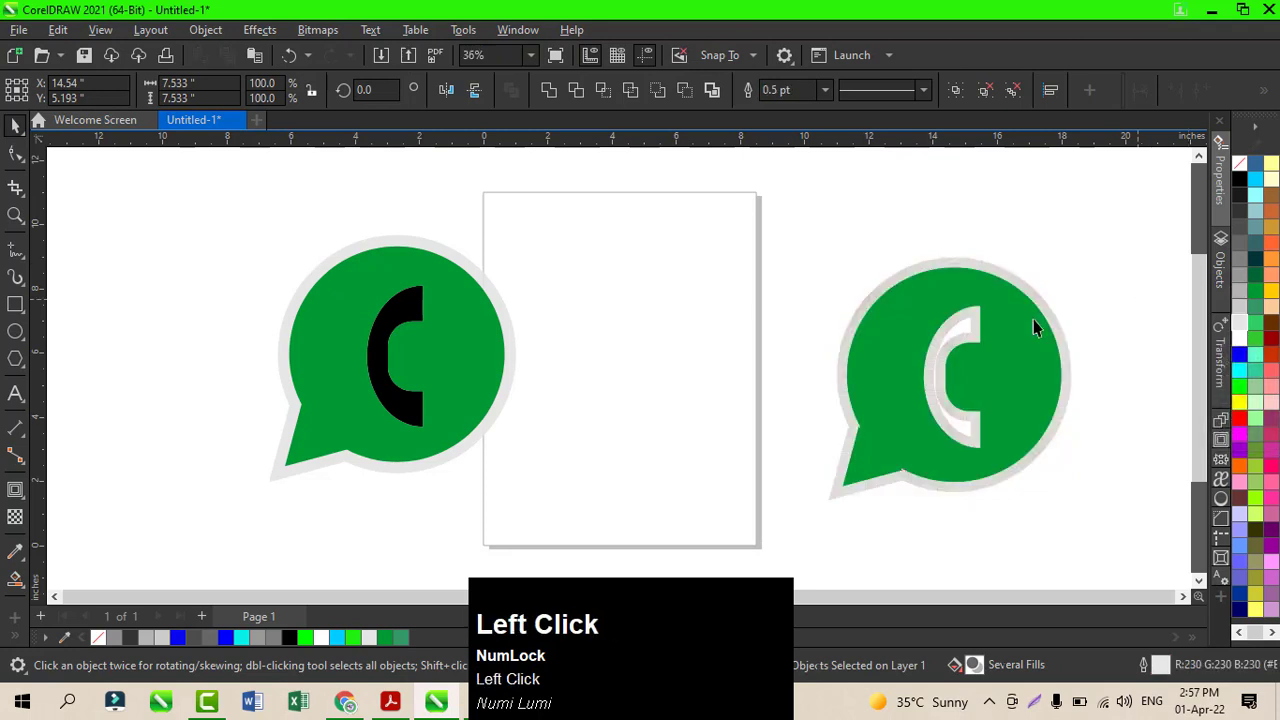
- Ungroup the separated contour curves of the copied bubble
click(950, 361)
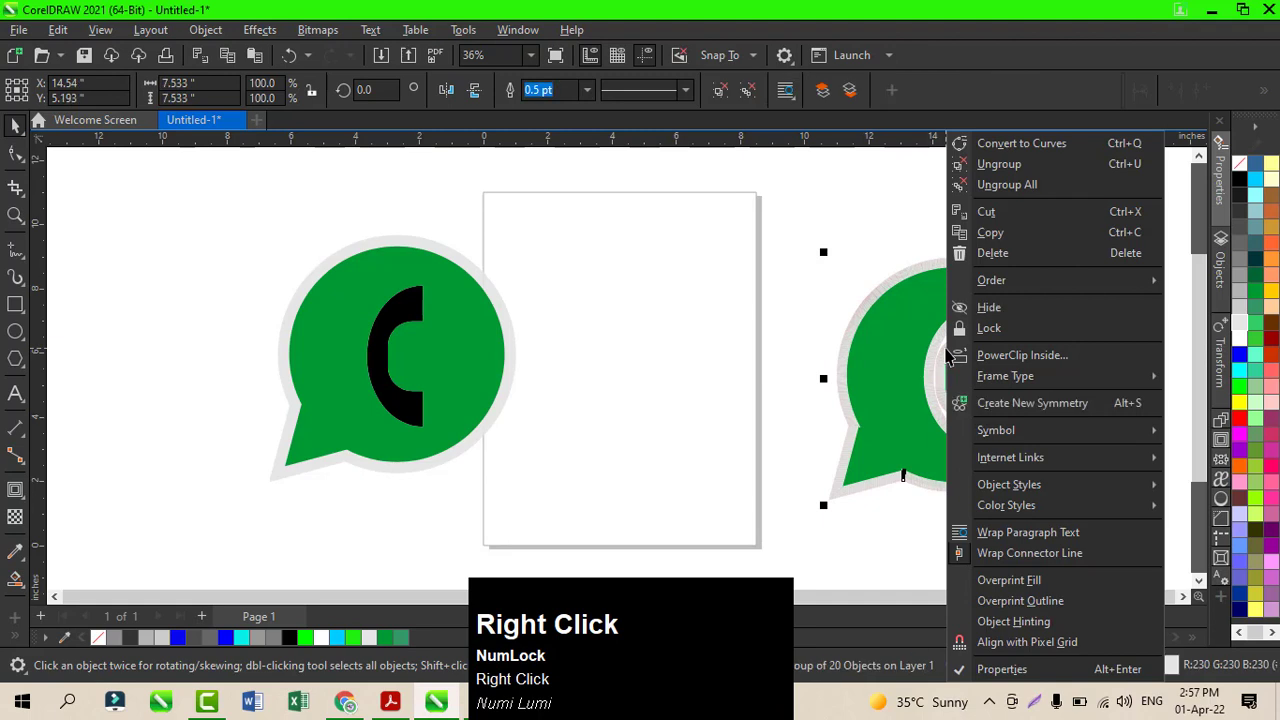
click(999, 164)
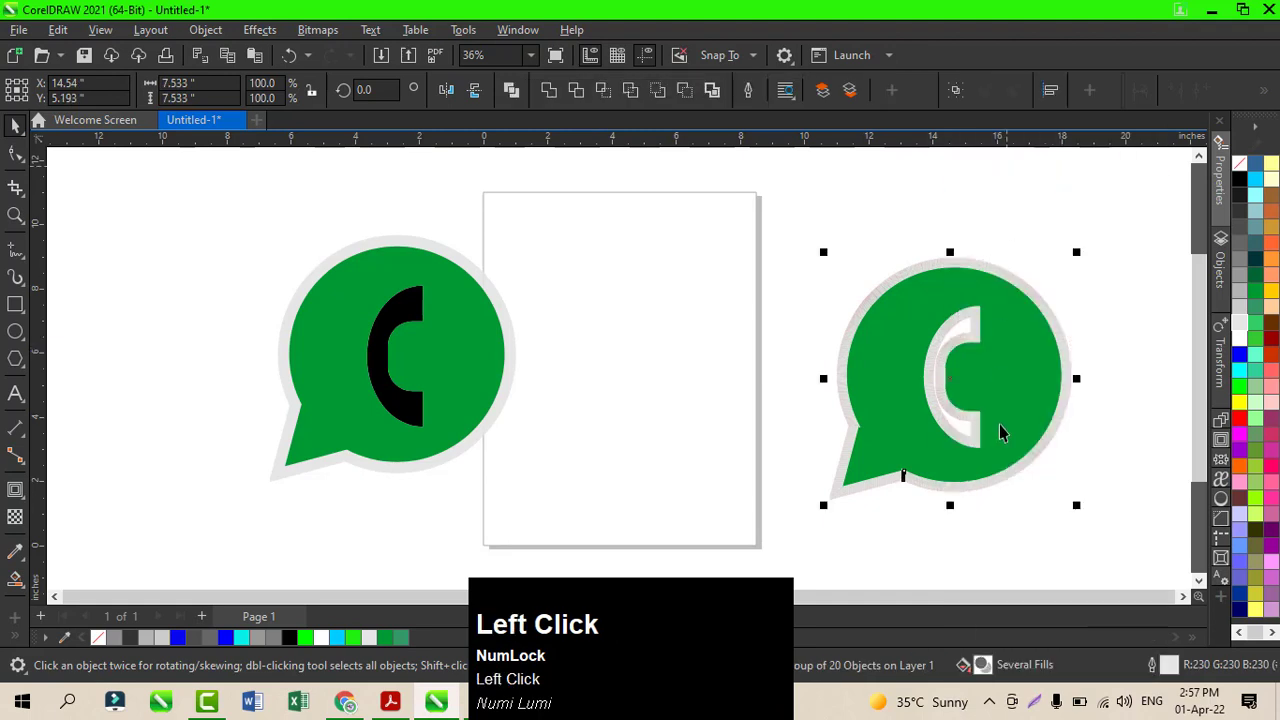
click(1105, 383)
click(944, 370)
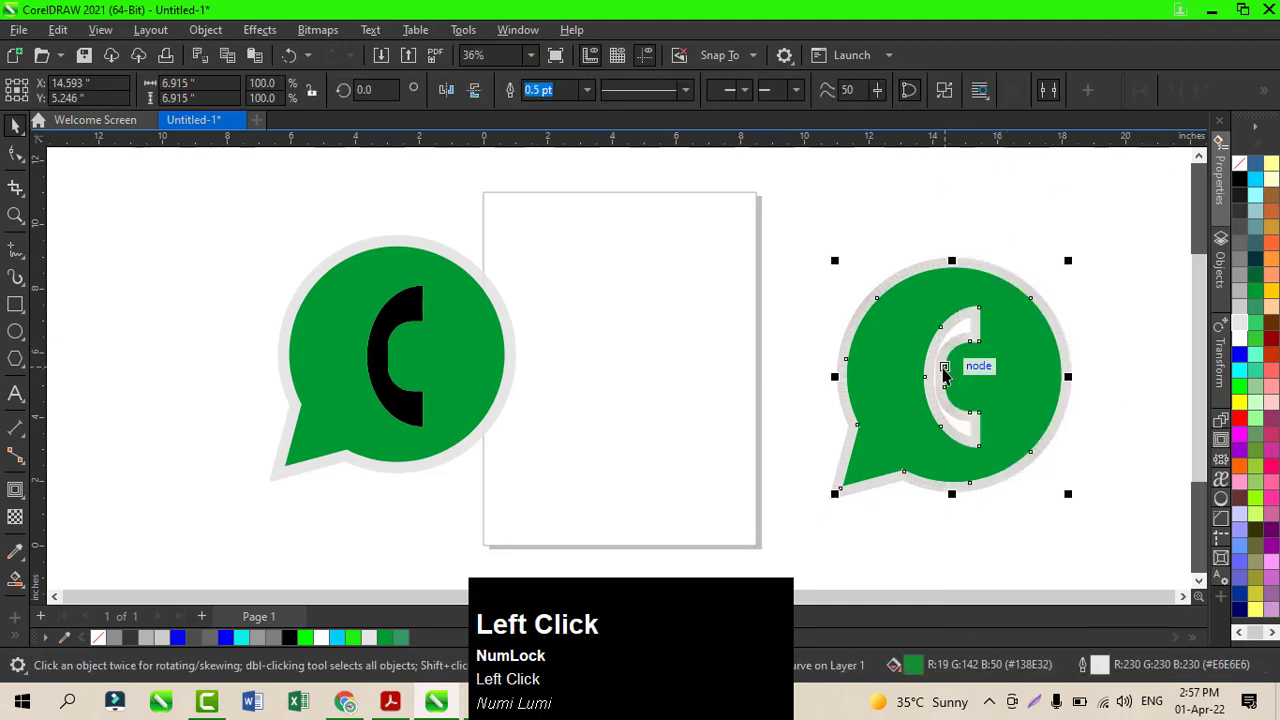
click(765, 360)
click(936, 378)
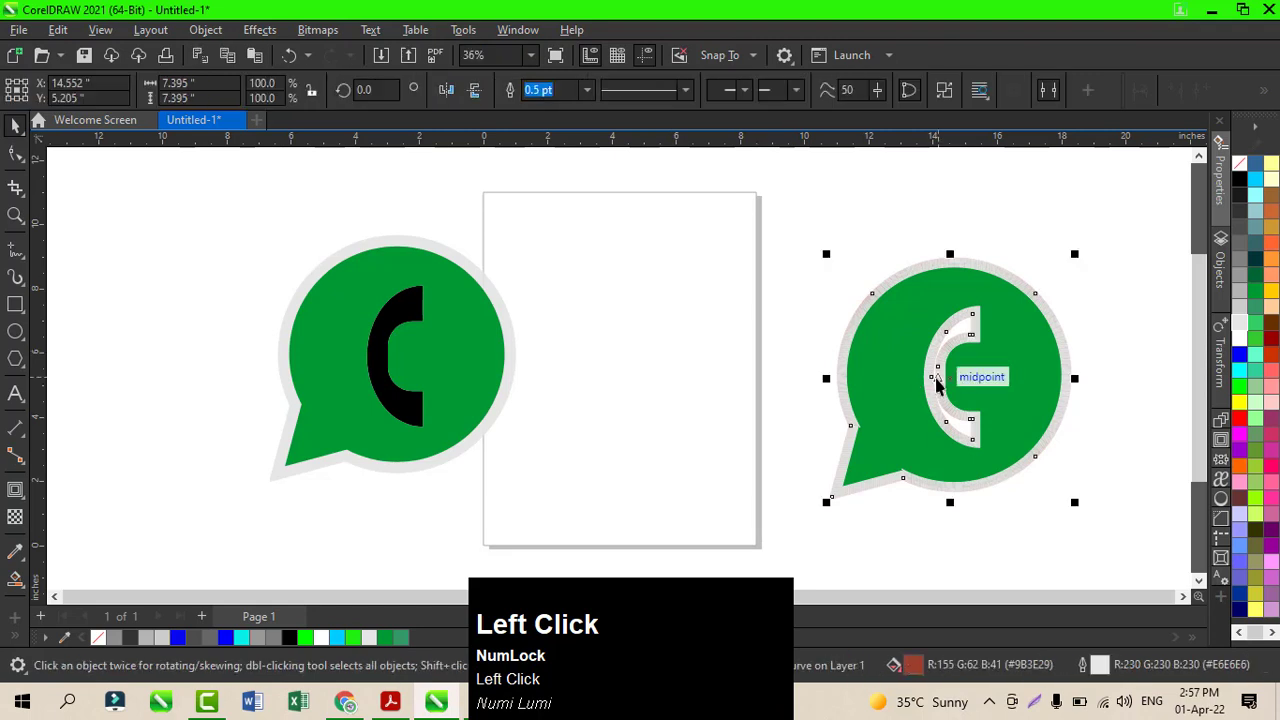
right_click(937, 378)
click(760, 237)
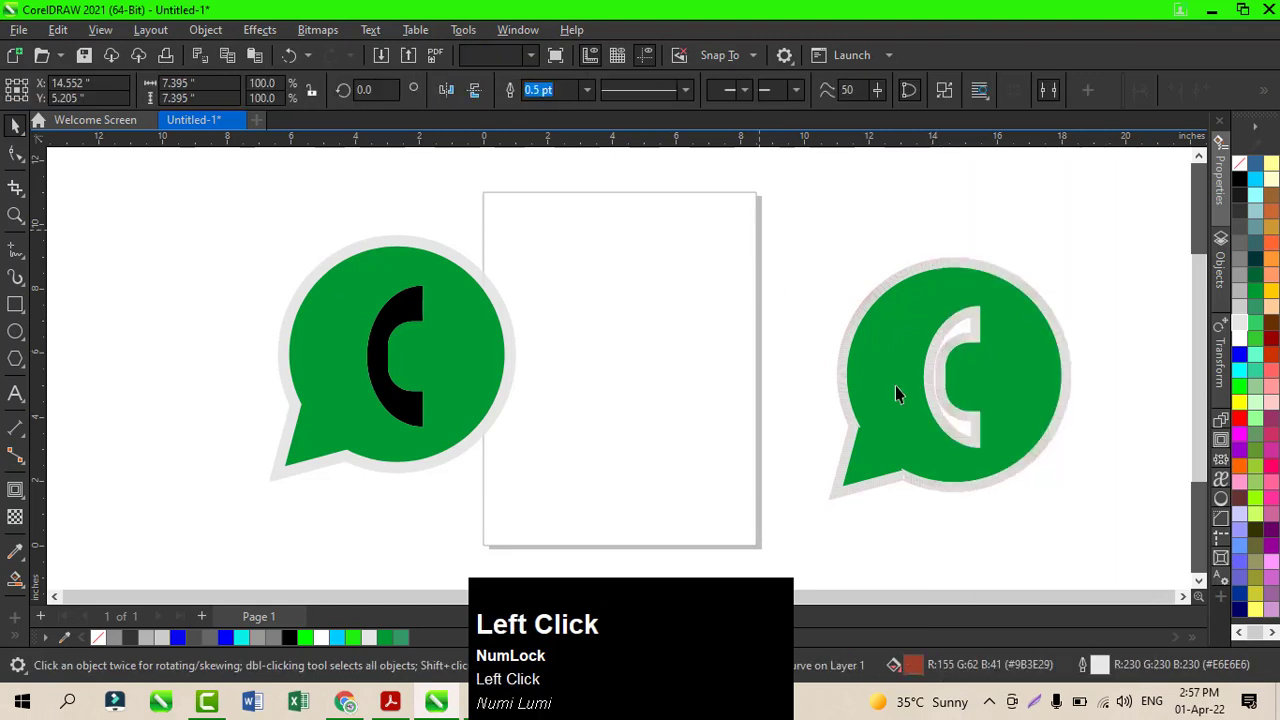
click(811, 239)
- Move the complete contoured bubble copy back over the page's right side beside the original icon, and select all objects
drag(1086, 556, 1098, 543)
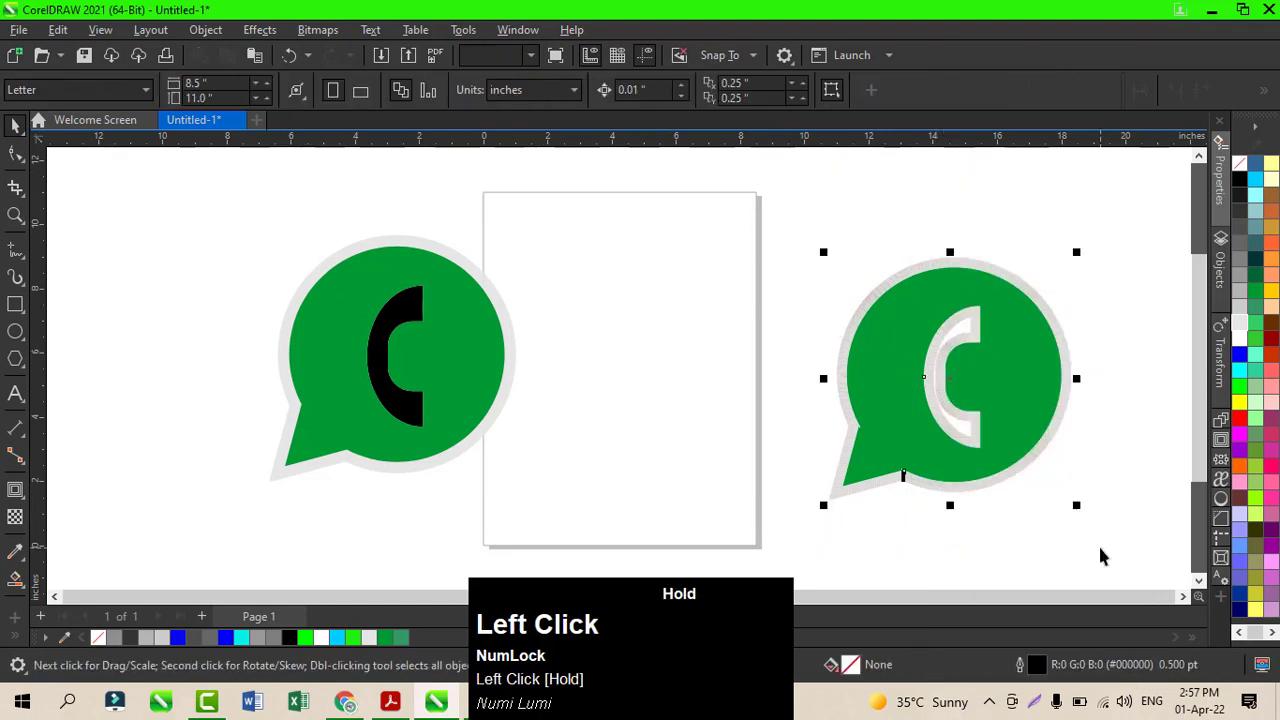
drag(949, 386, 732, 354)
click(975, 347)
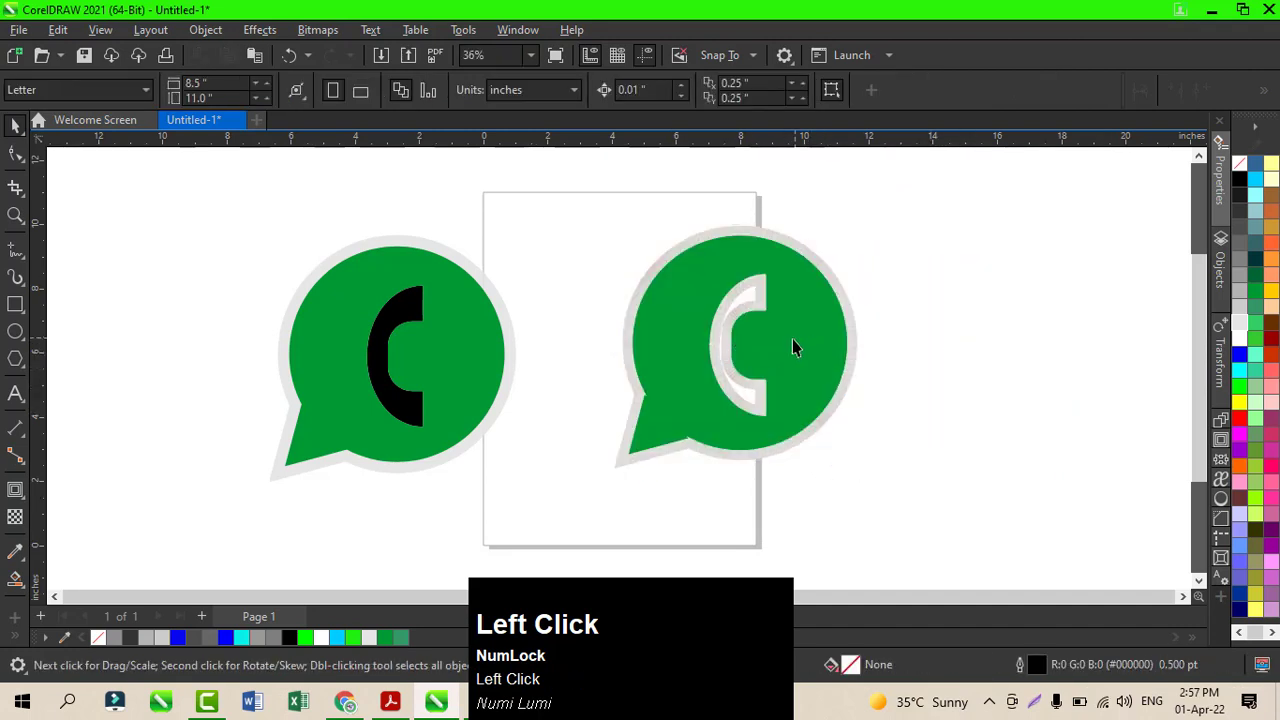
key(ctrl+a)
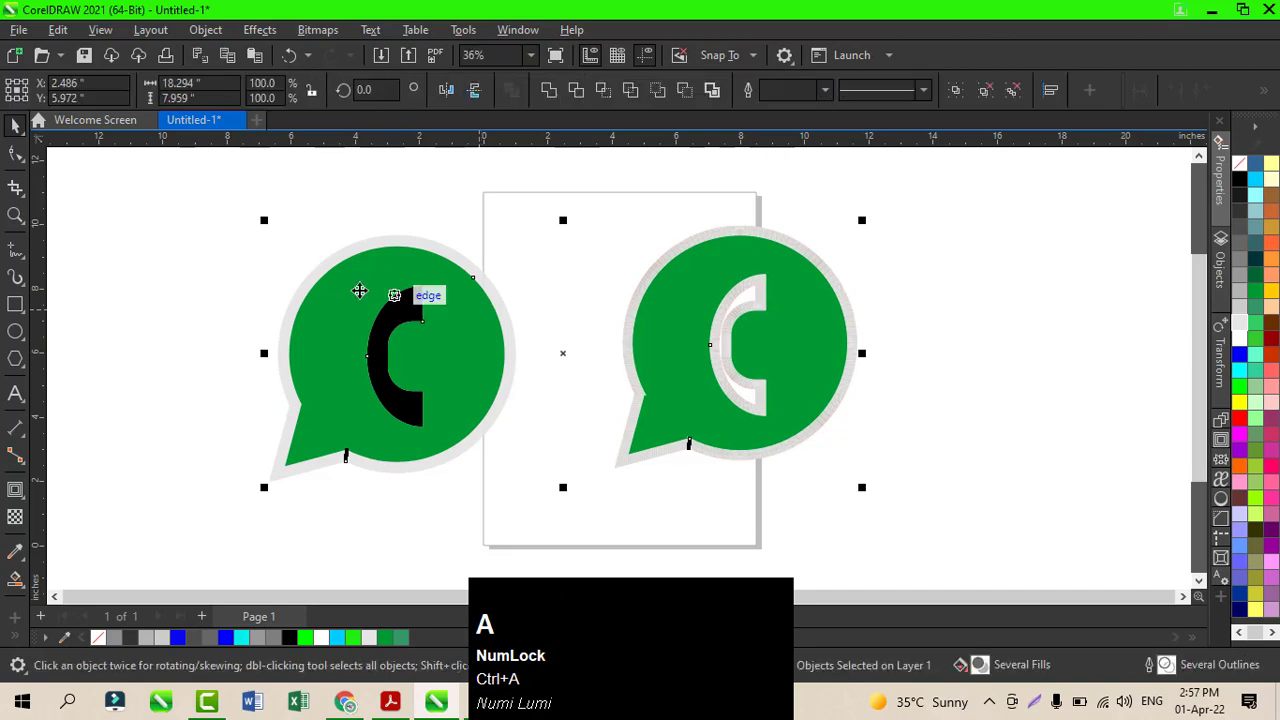